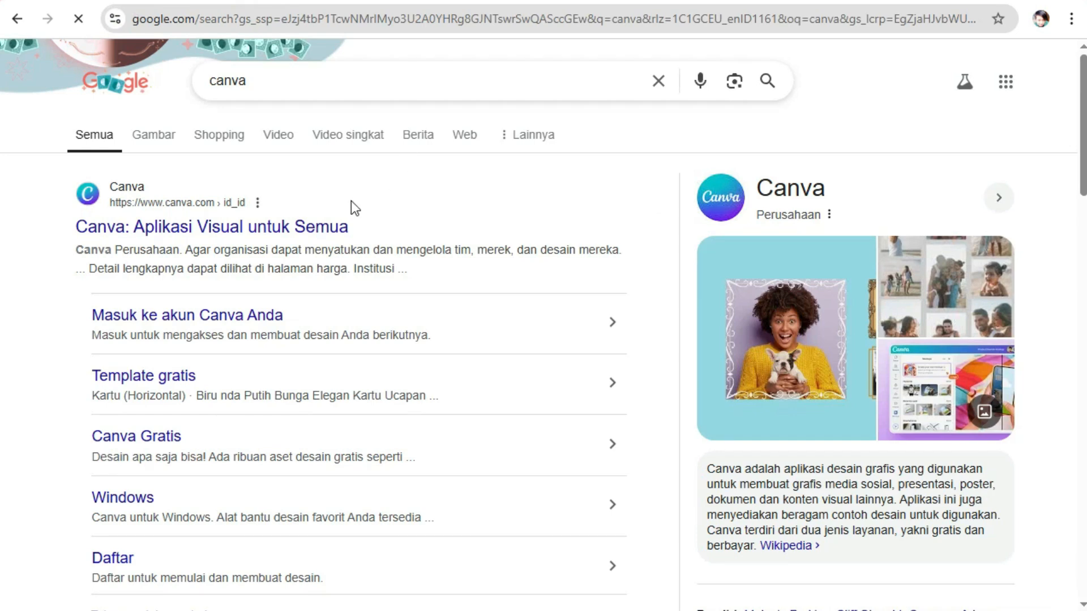
- Open the Canva website from the search results and sign in with the suggested Google account
left_click(195, 228)
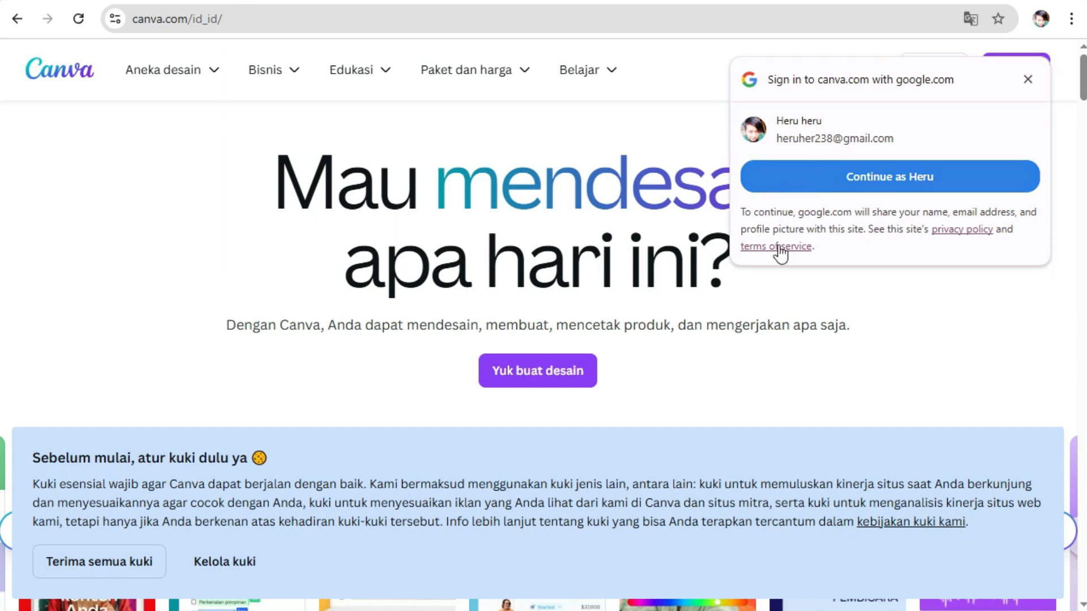
left_click(821, 176)
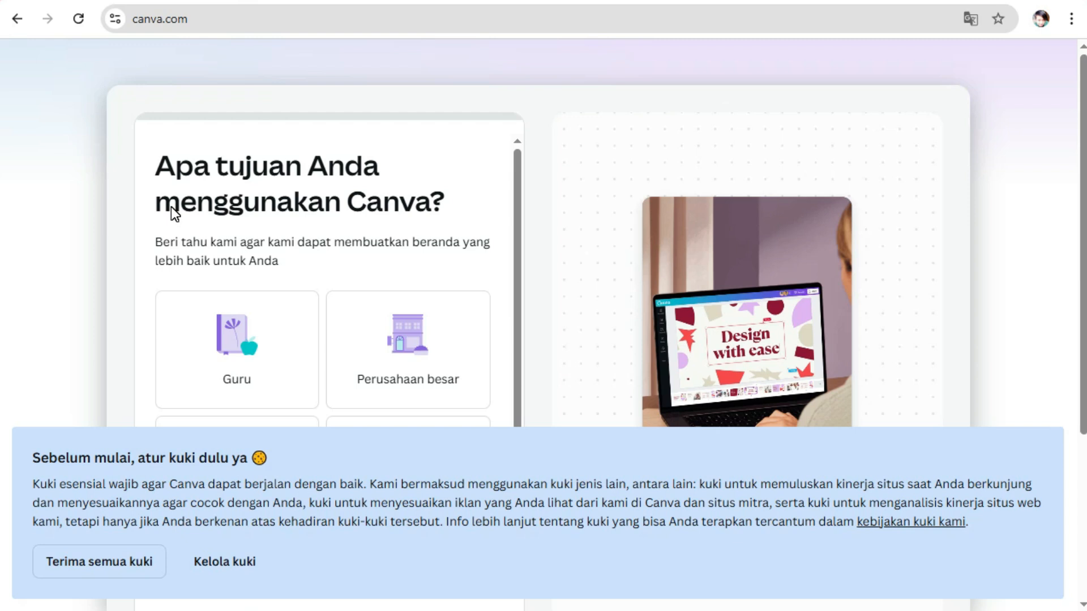
- Accept all cookies and set the usage purpose to Guru at a Sekolah dasar atau menengah
left_click(101, 569)
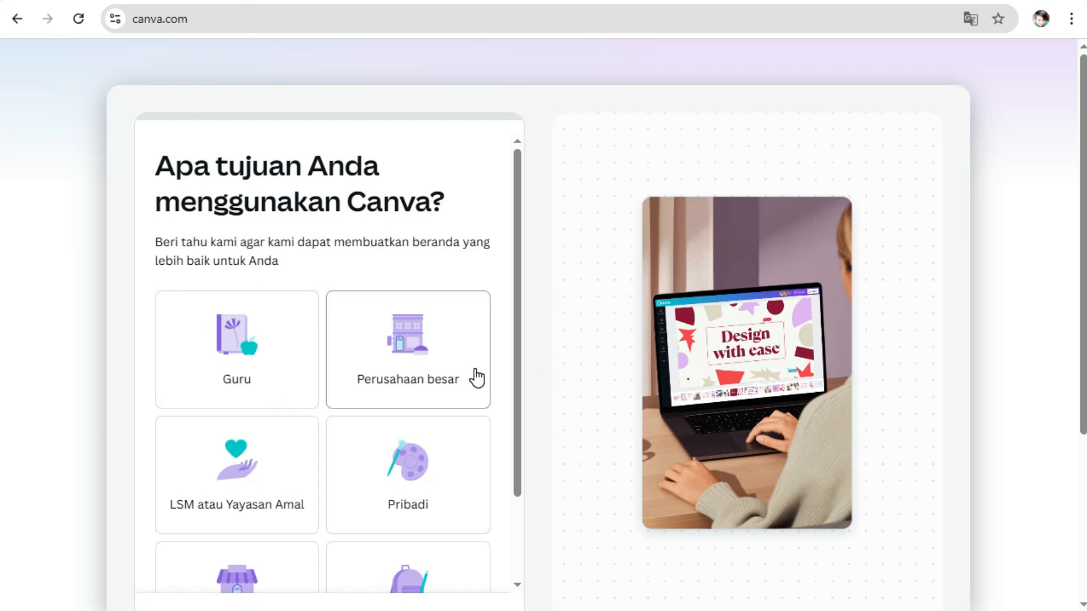
scroll(475, 378, "down", 2)
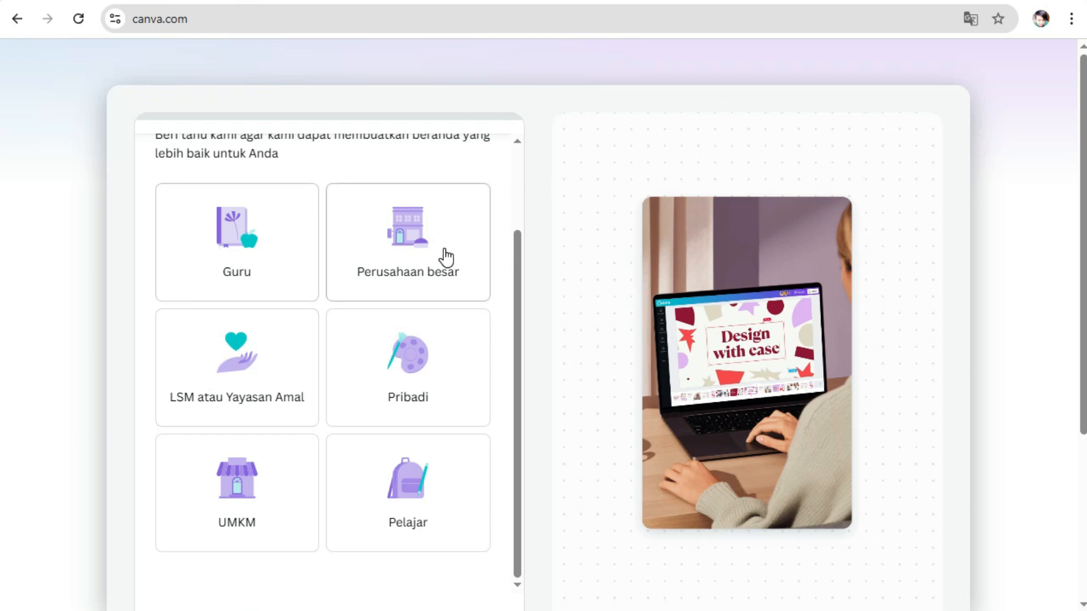
left_click(207, 260)
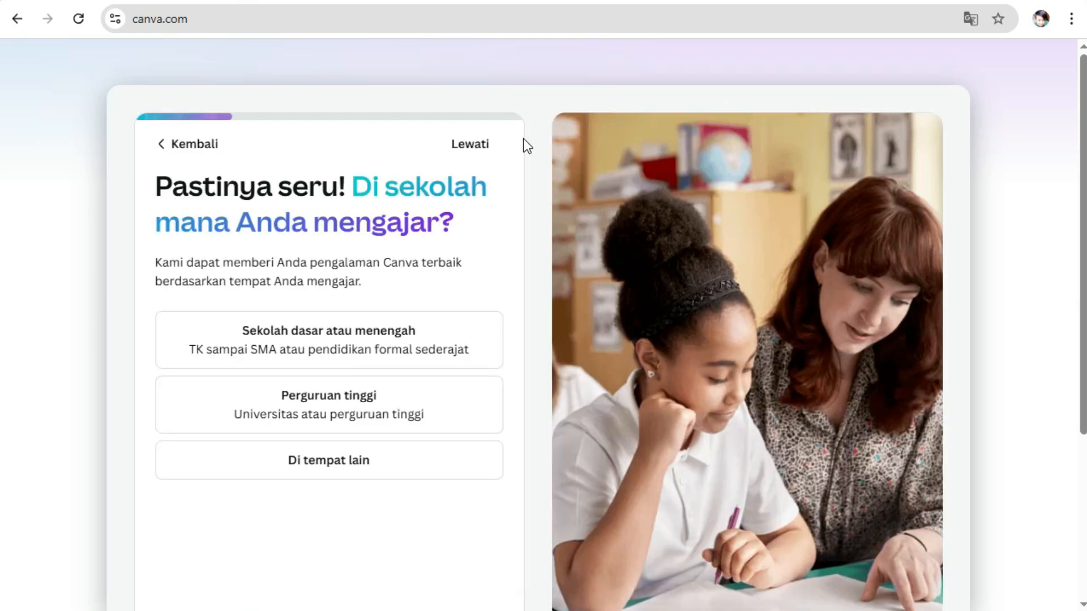
left_click(413, 334)
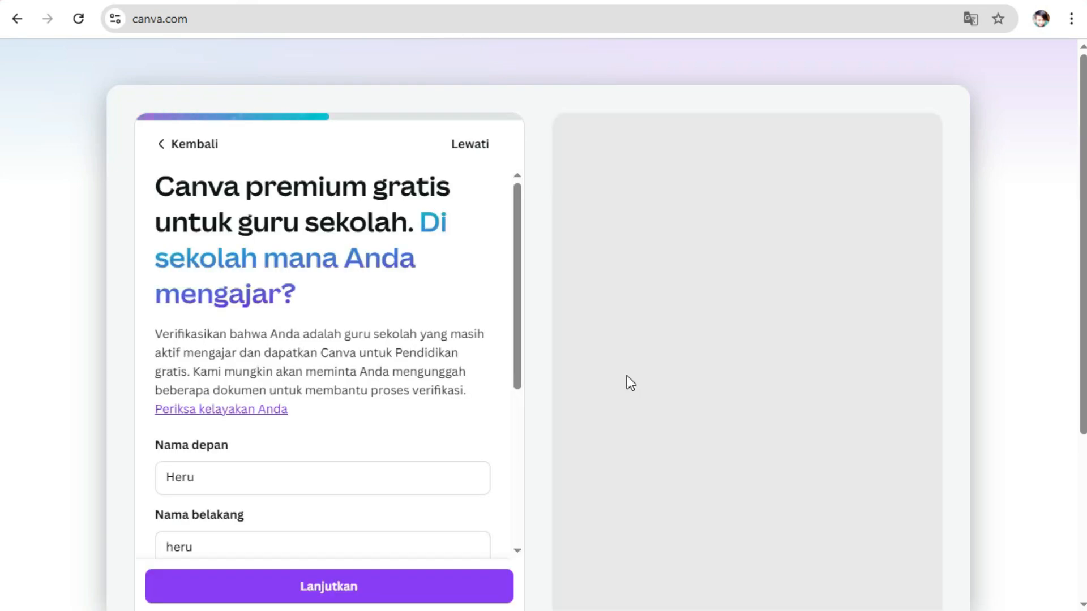
- Try to continue the teacher verification form and enter SMK as the school name
scroll(429, 454, "down", 2)
scroll(429, 456, "down", 1)
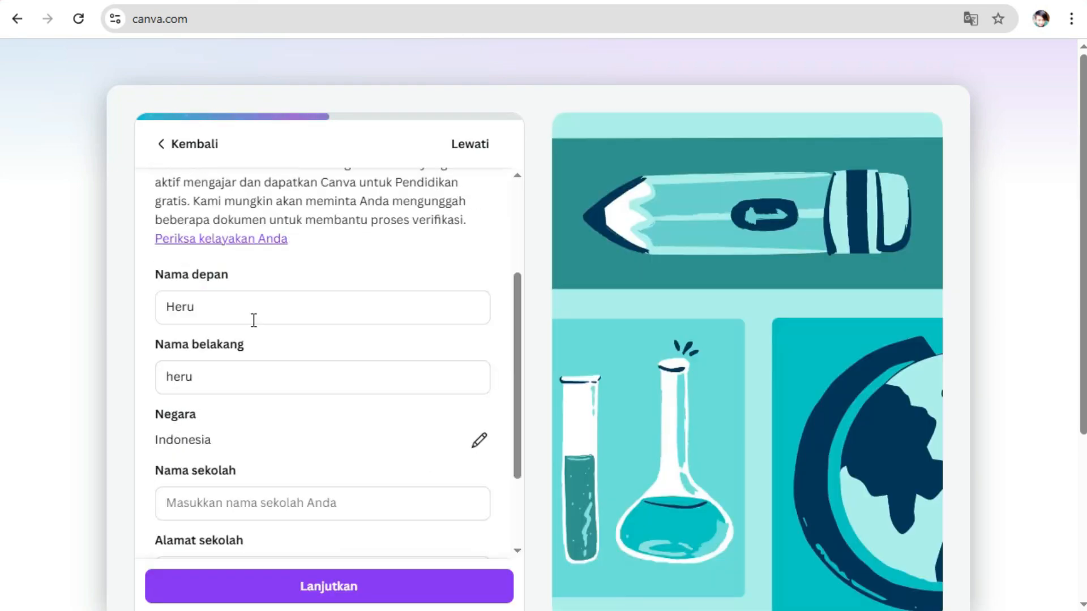
left_click(322, 587)
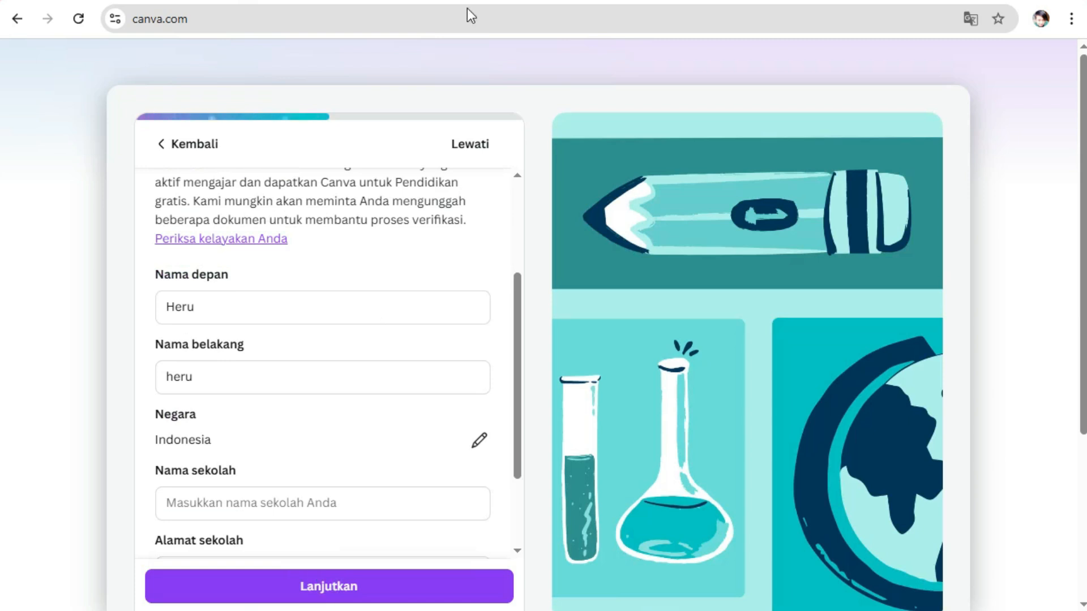
left_click(393, 589)
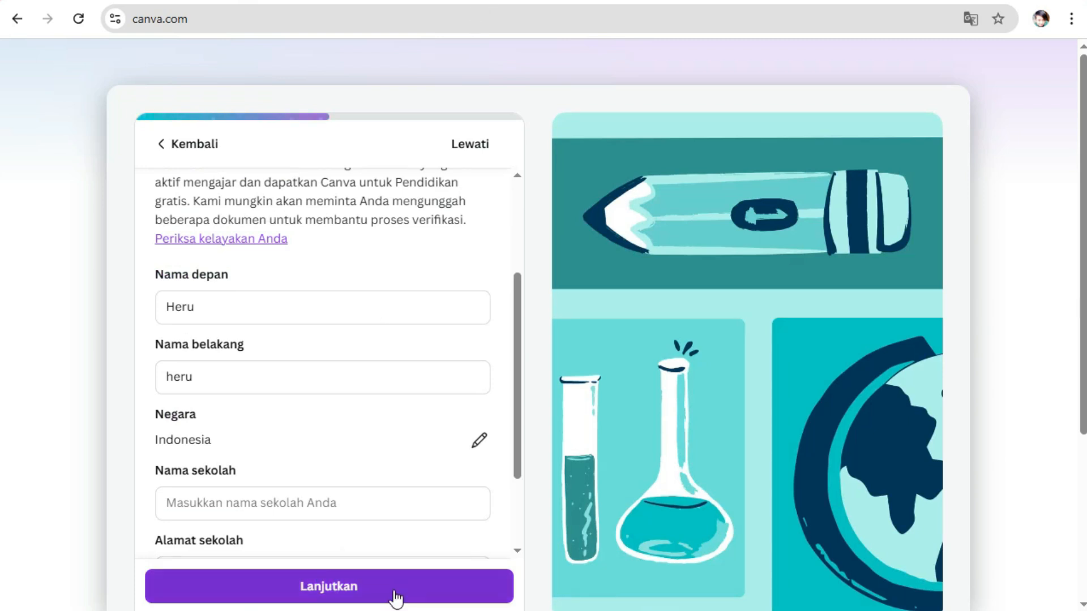
left_click(245, 511)
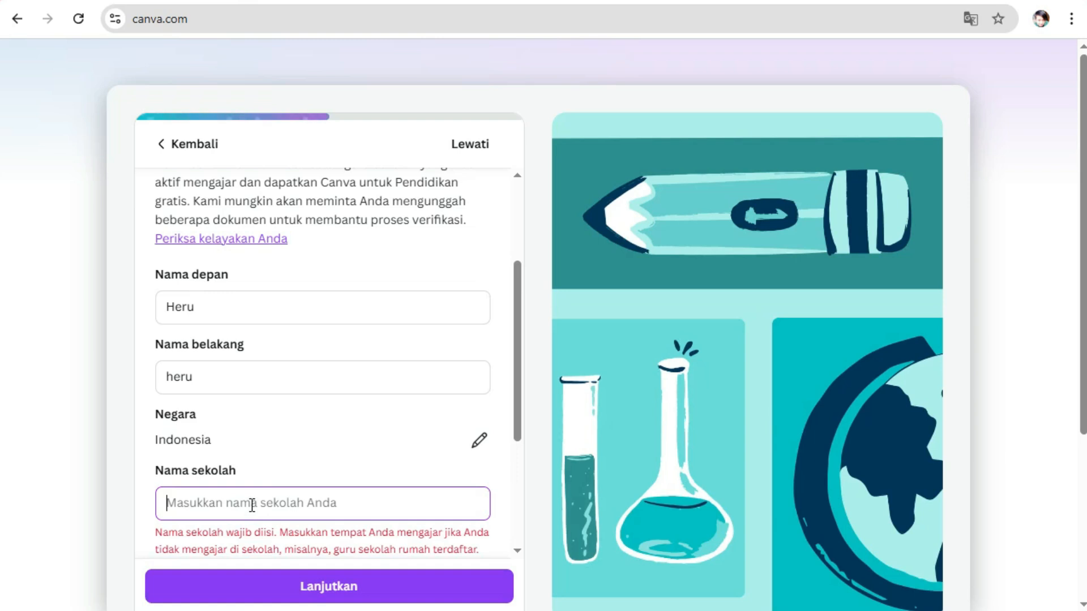
type("SMK")
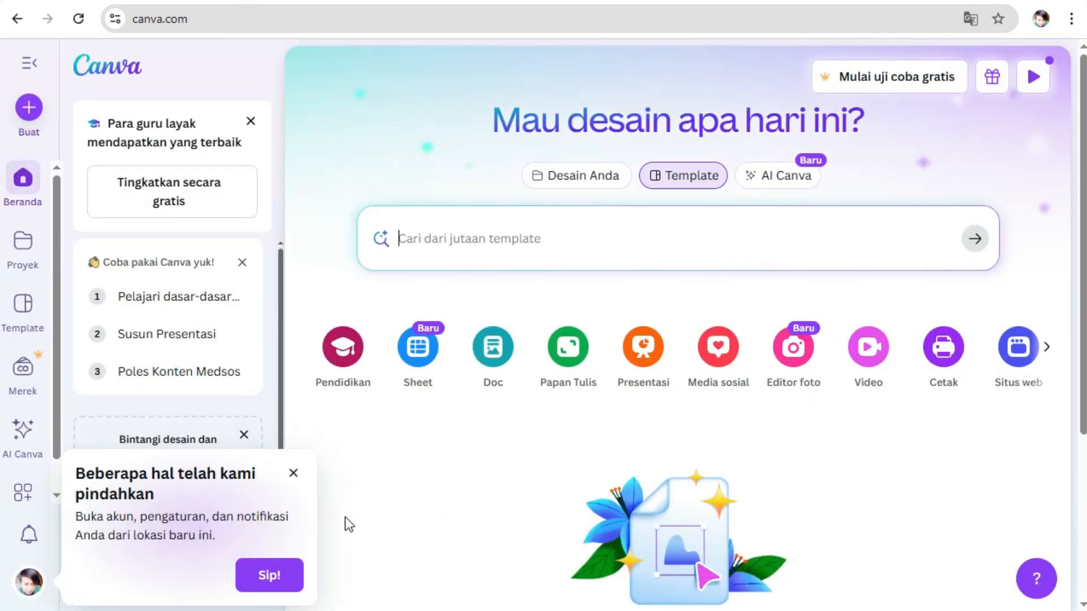
- Search the templates for "thumbnail youtube" and dismiss the notice about relocated settings
left_click(450, 475)
left_click(521, 238)
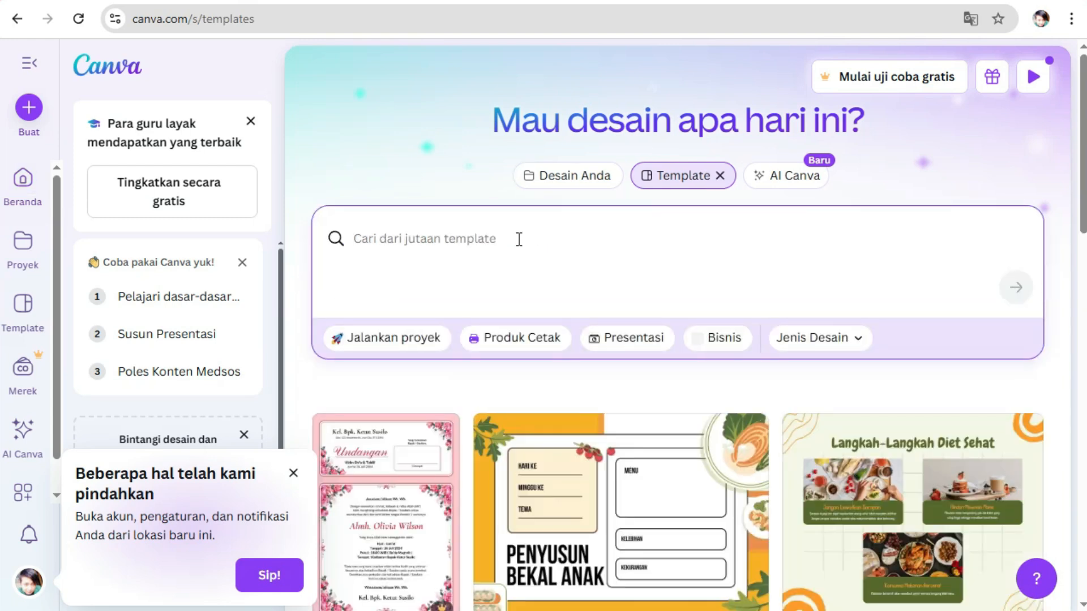
type("THUM")
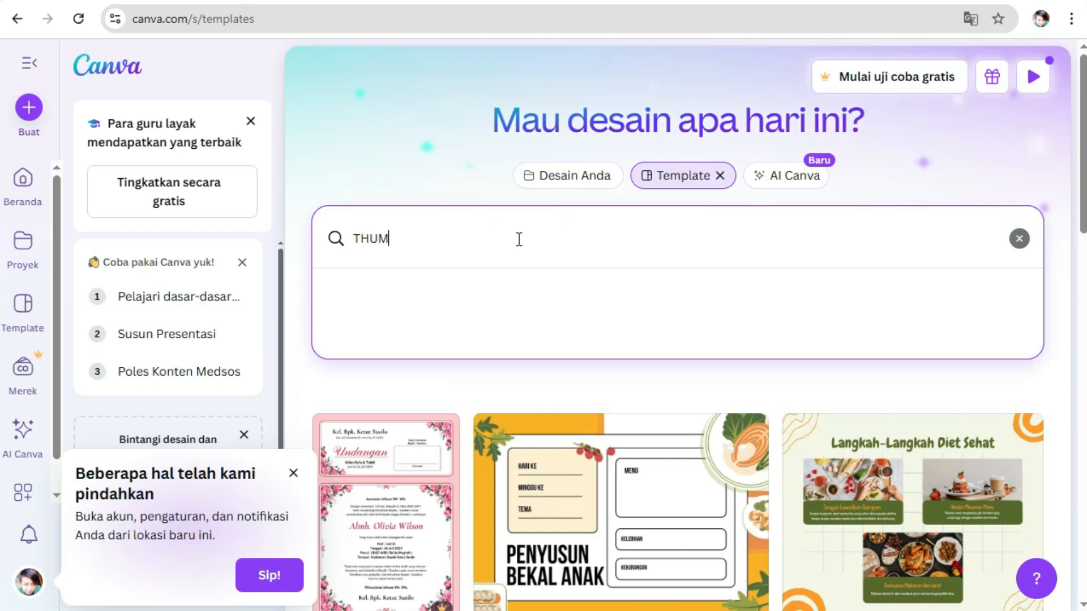
type("BNAIL")
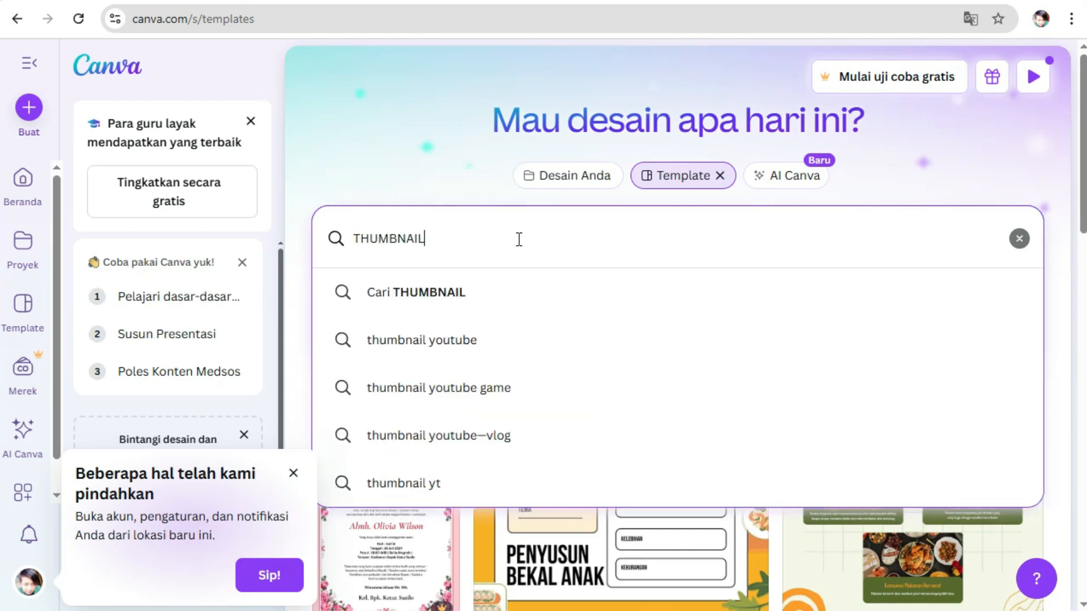
left_click(505, 350)
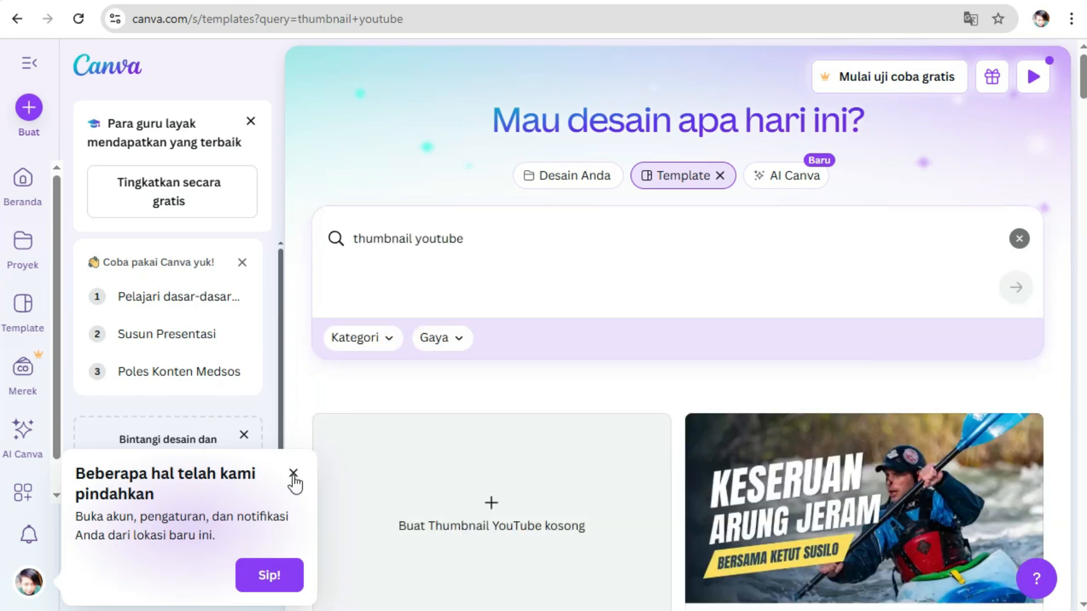
left_click(294, 474)
- Pick the Biru Modern Prank Temen Youtube Thumbnail template from the results and open it for customizing
scroll(833, 367, "down", 4)
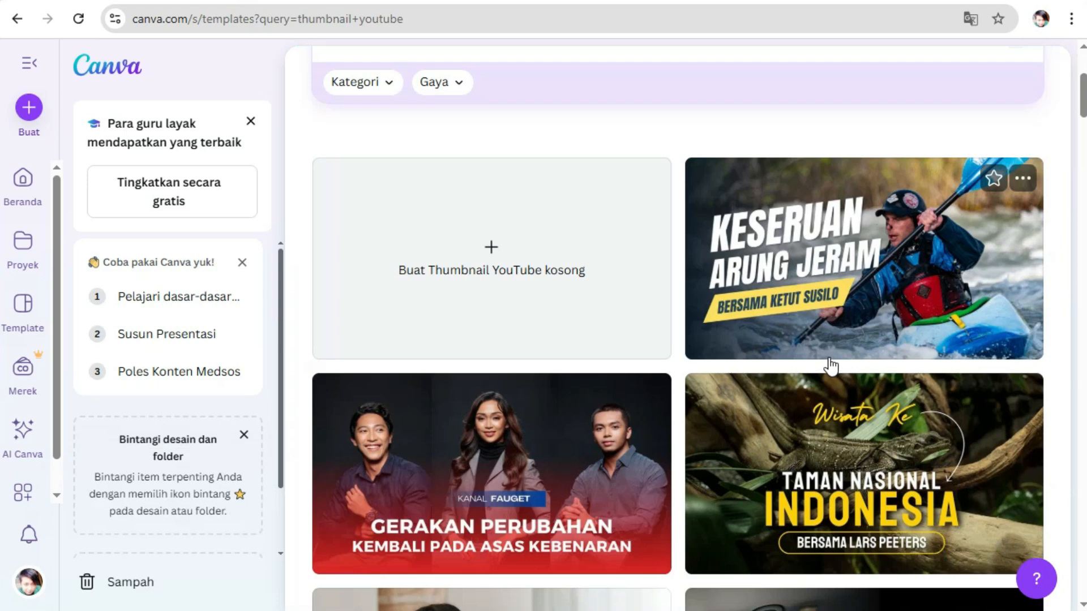
scroll(829, 366, "down", 4)
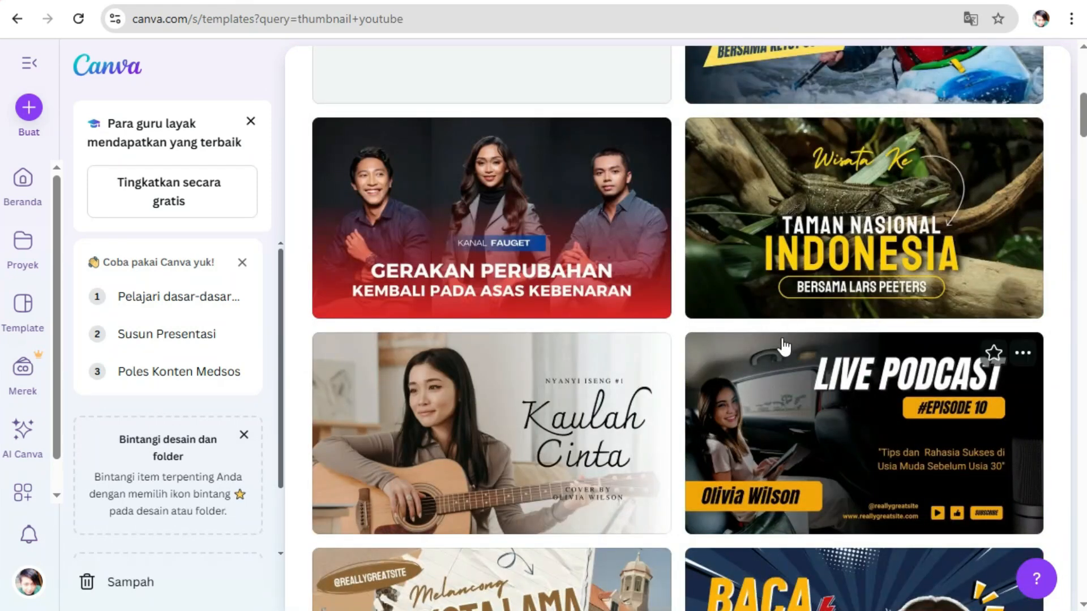
scroll(784, 347, "down", 1)
scroll(784, 346, "down", 8)
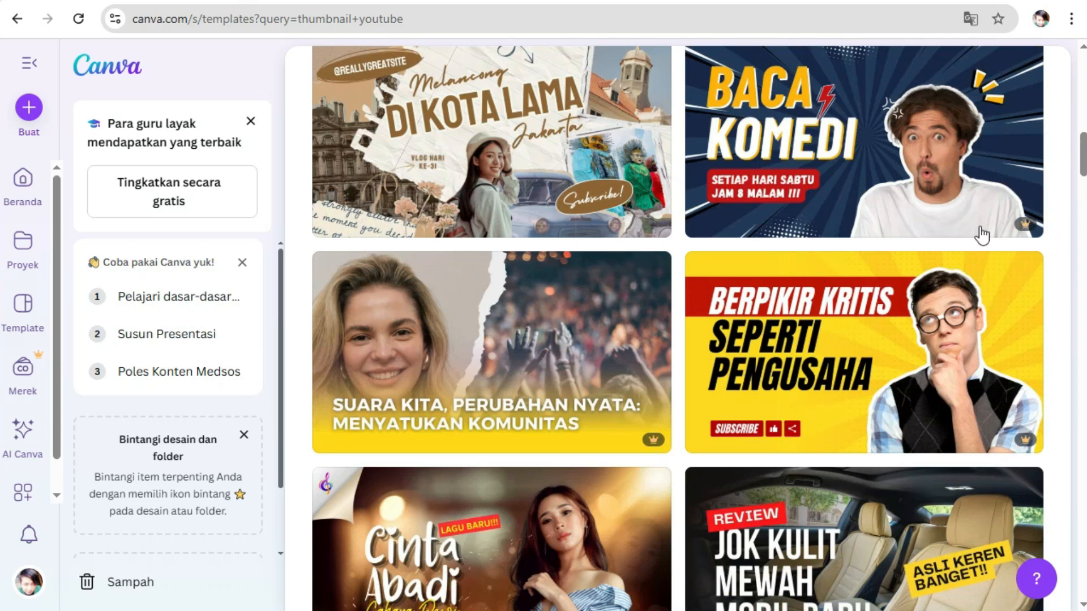
mouse_move(1012, 233)
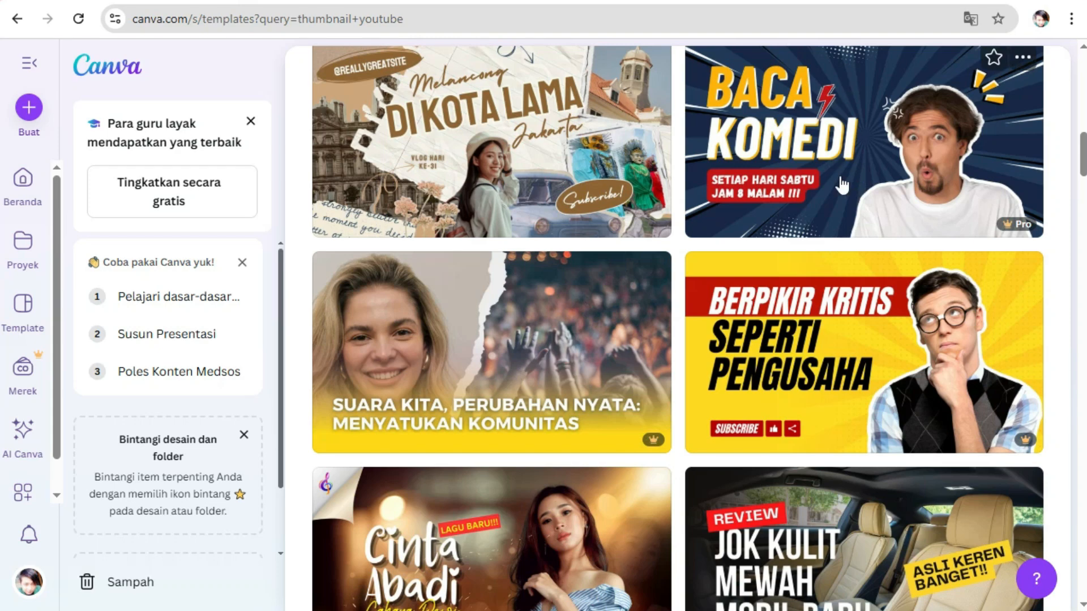
scroll(829, 305, "down", 3)
scroll(830, 305, "down", 5)
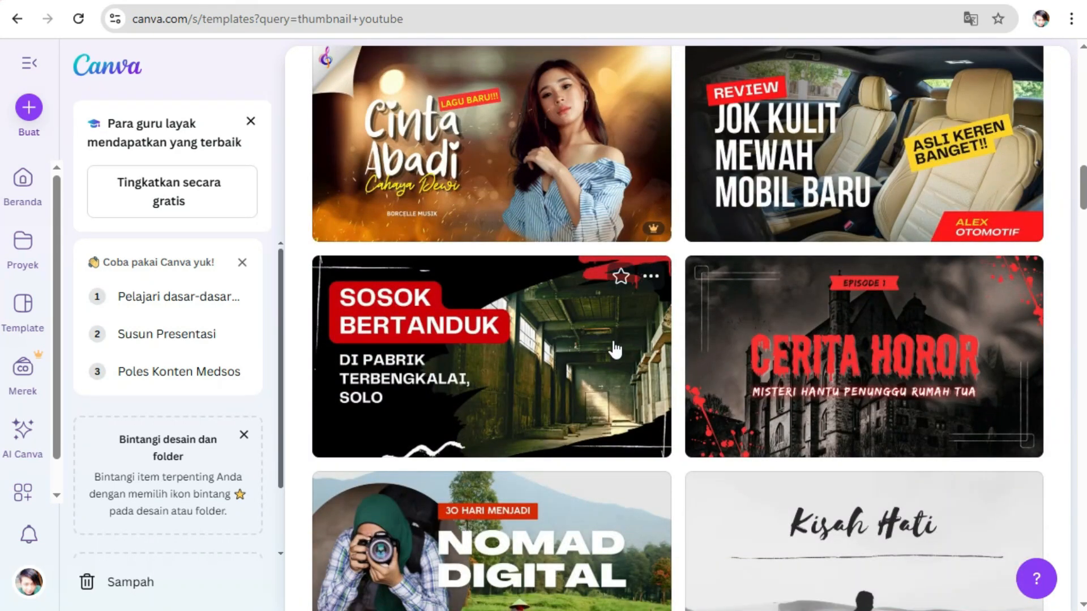
scroll(618, 351, "down", 5)
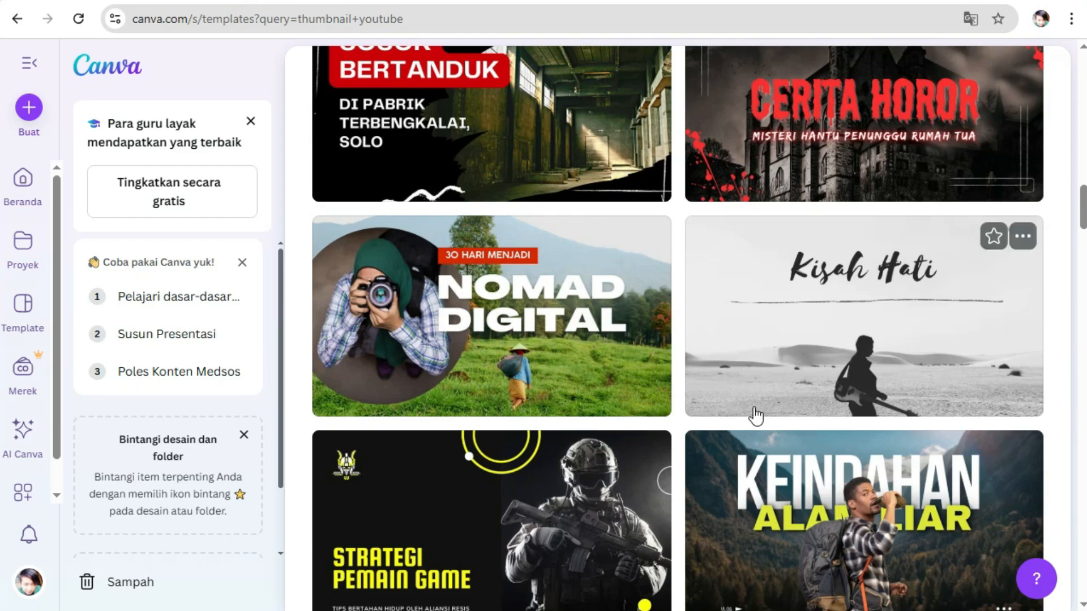
scroll(755, 417, "down", 5)
scroll(758, 402, "down", 3)
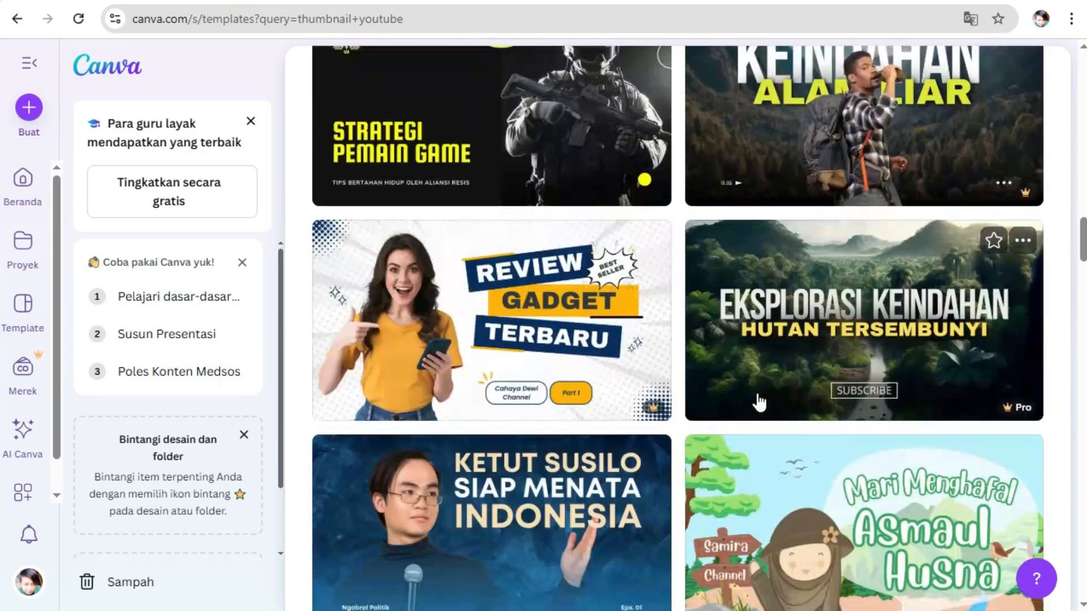
scroll(666, 374, "down", 3)
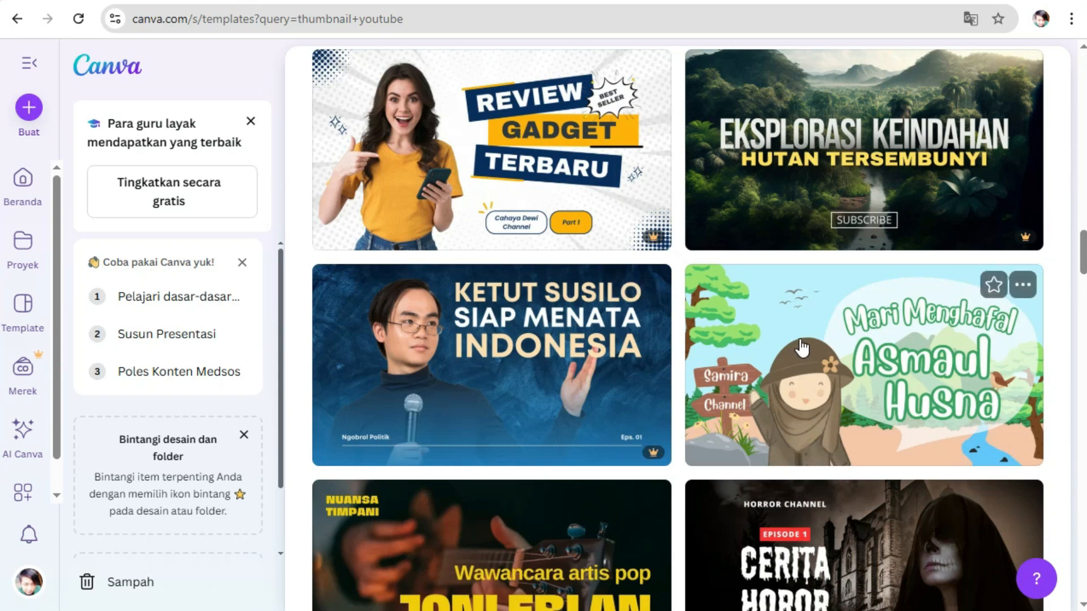
scroll(666, 373, "down", 5)
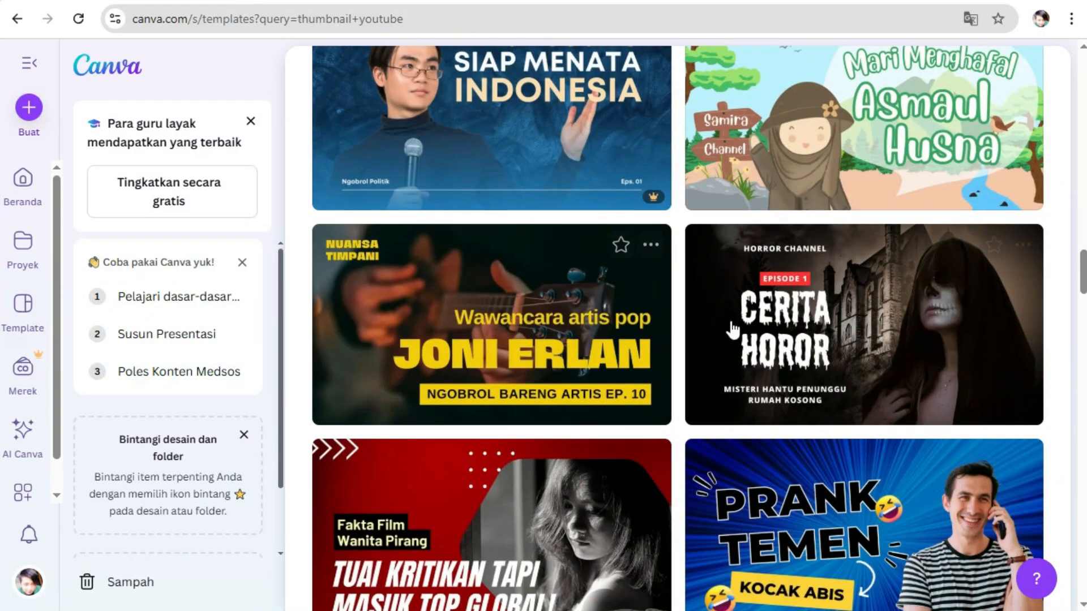
scroll(769, 326, "down", 3)
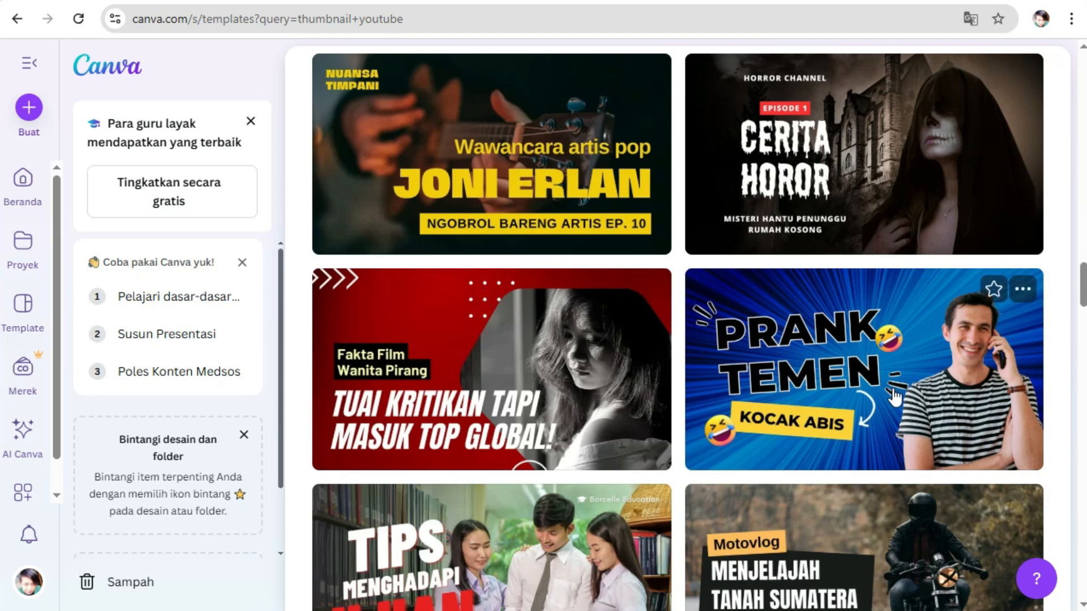
left_click(939, 367)
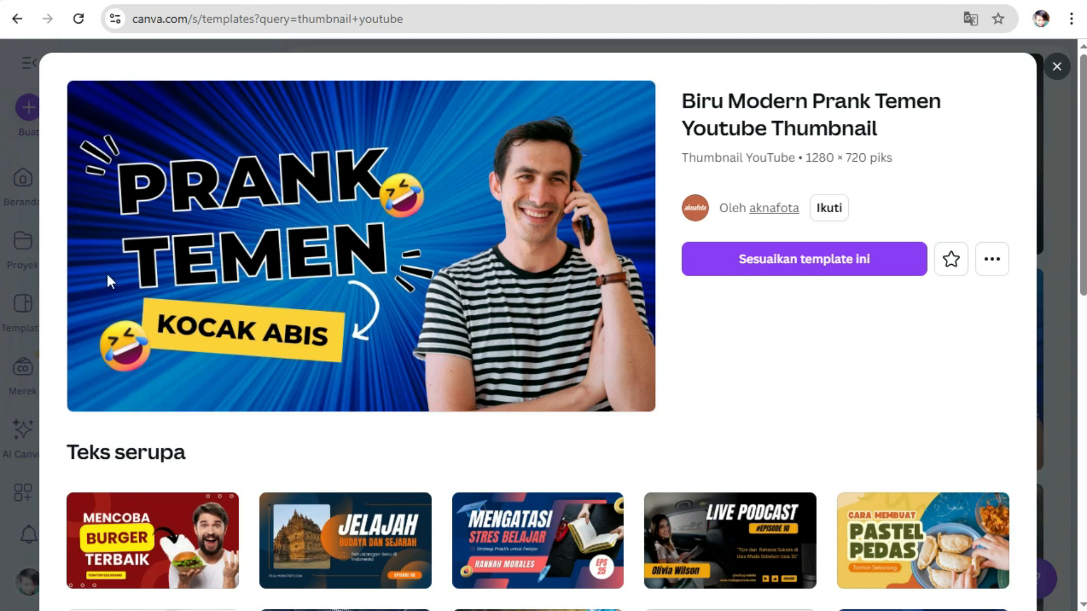
left_click(759, 271)
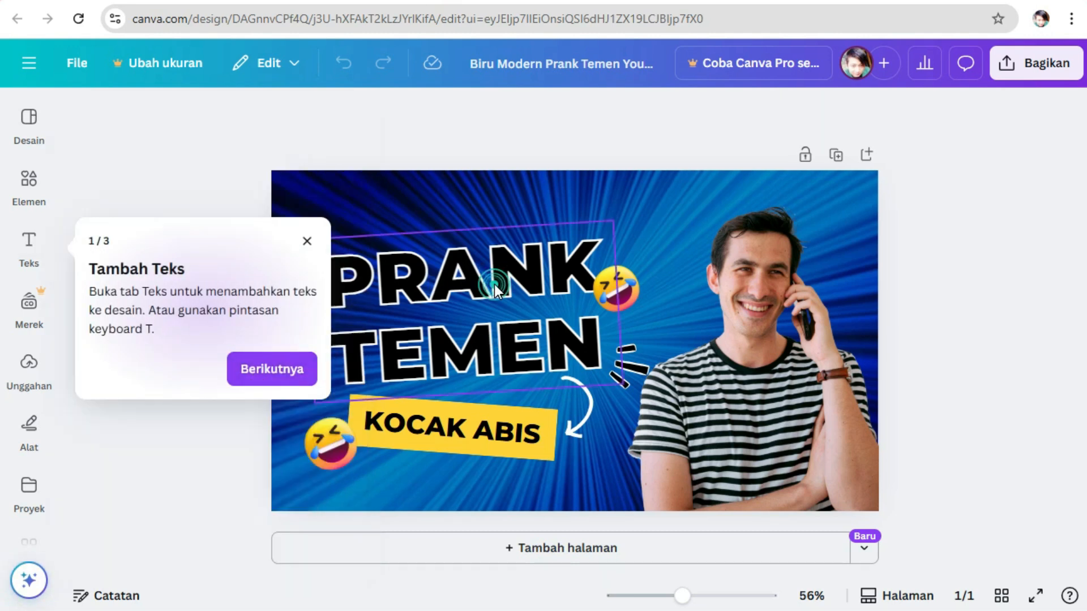
- Replace the PRANK TEMEN headline with THUMB on the first line and NAIL on the second
left_click(494, 284)
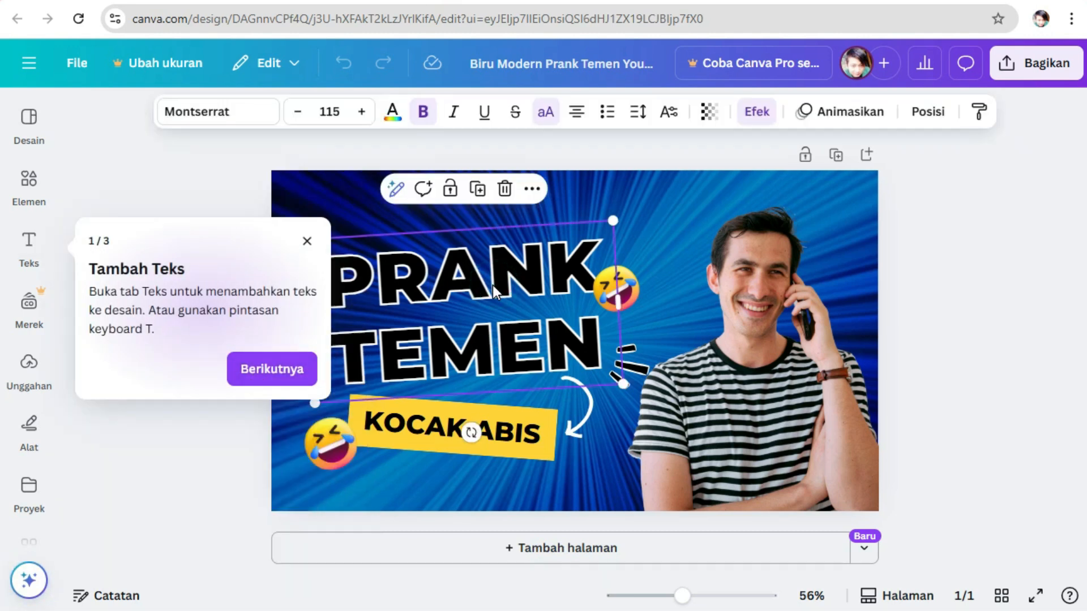
left_click(538, 304)
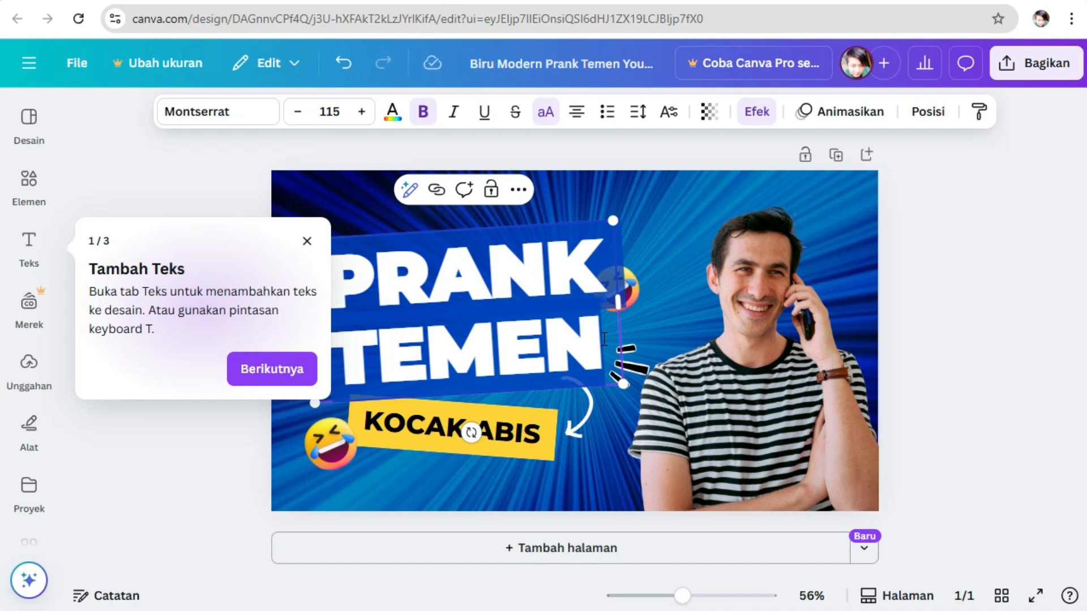
type("TH")
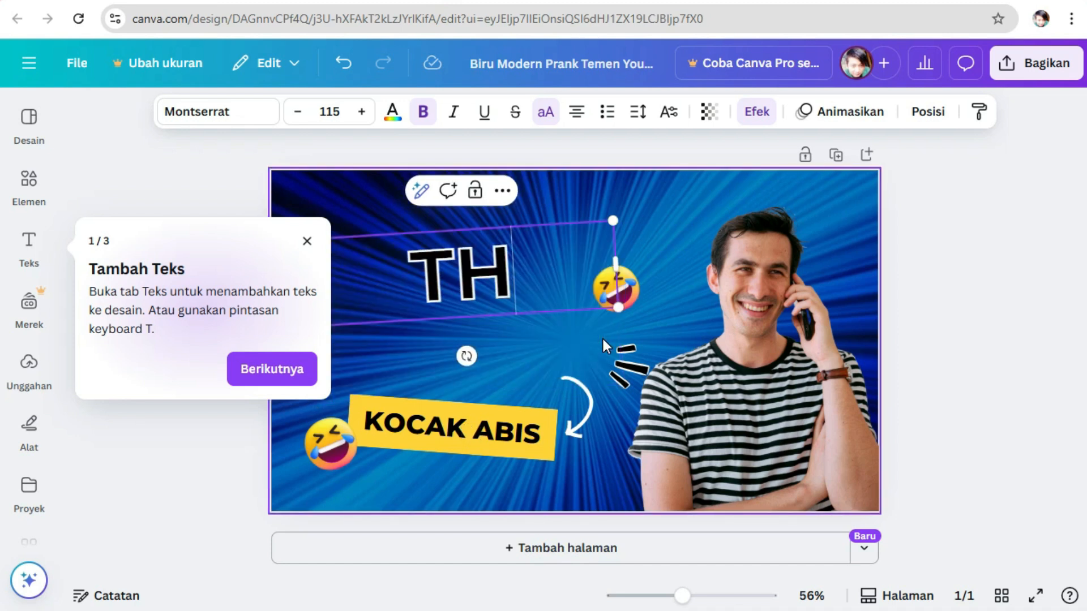
type("UMB")
key("Return")
type("N")
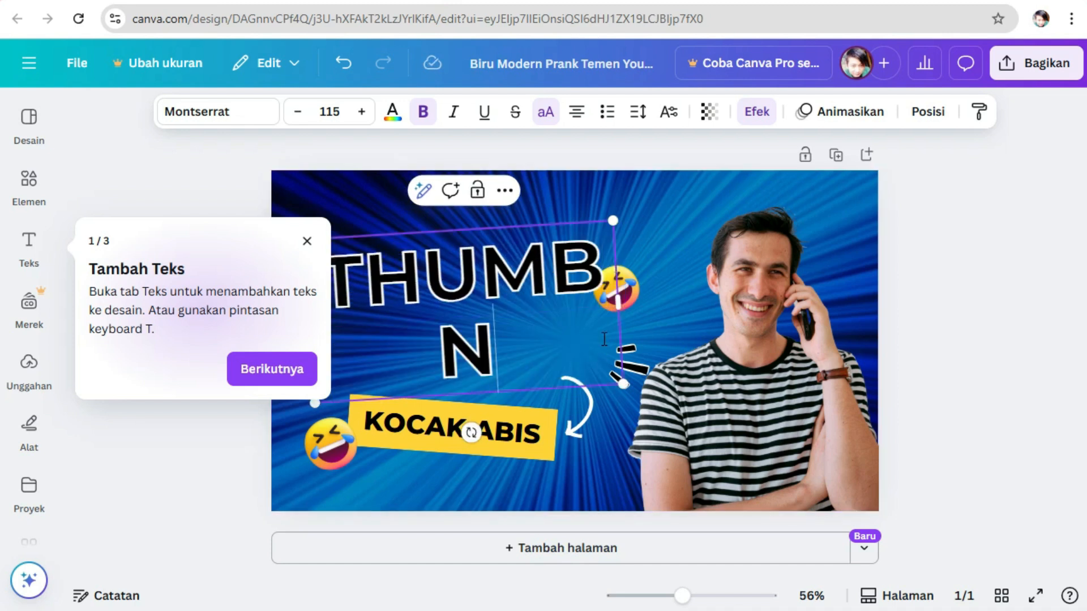
type("AIL")
key("Escape")
- Select the THUMB NAIL headline's text and filter its font list by the Bold style
left_click(474, 263)
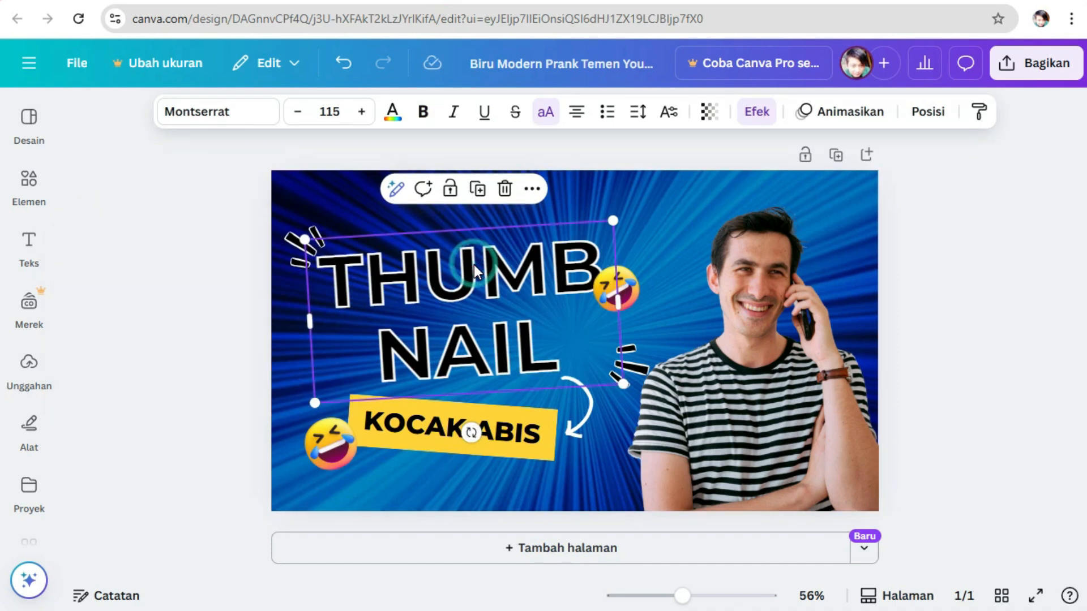
double_click(583, 347)
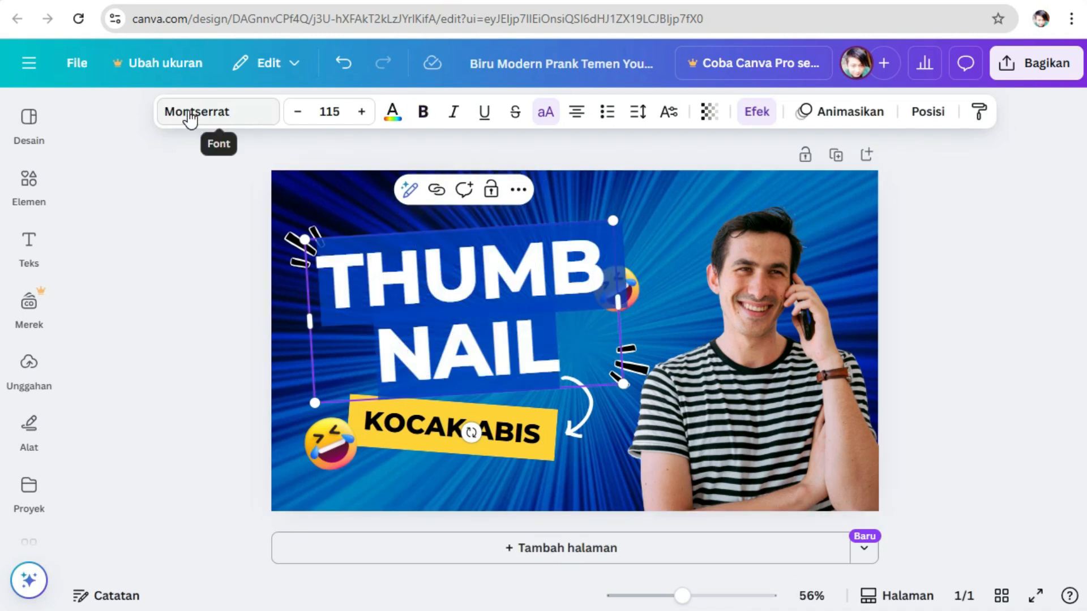
left_click(237, 113)
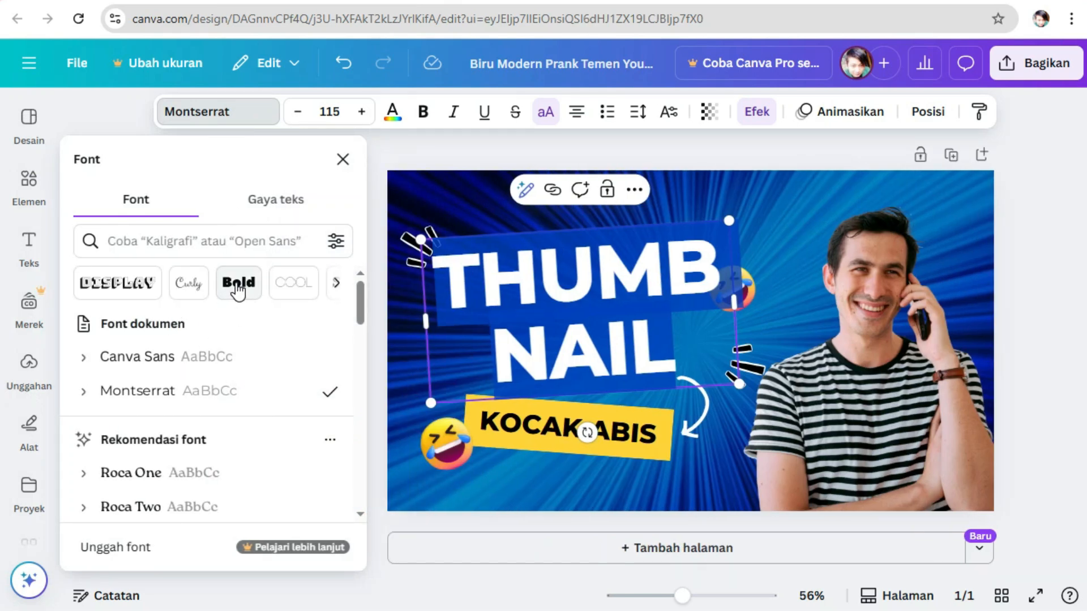
left_click(238, 283)
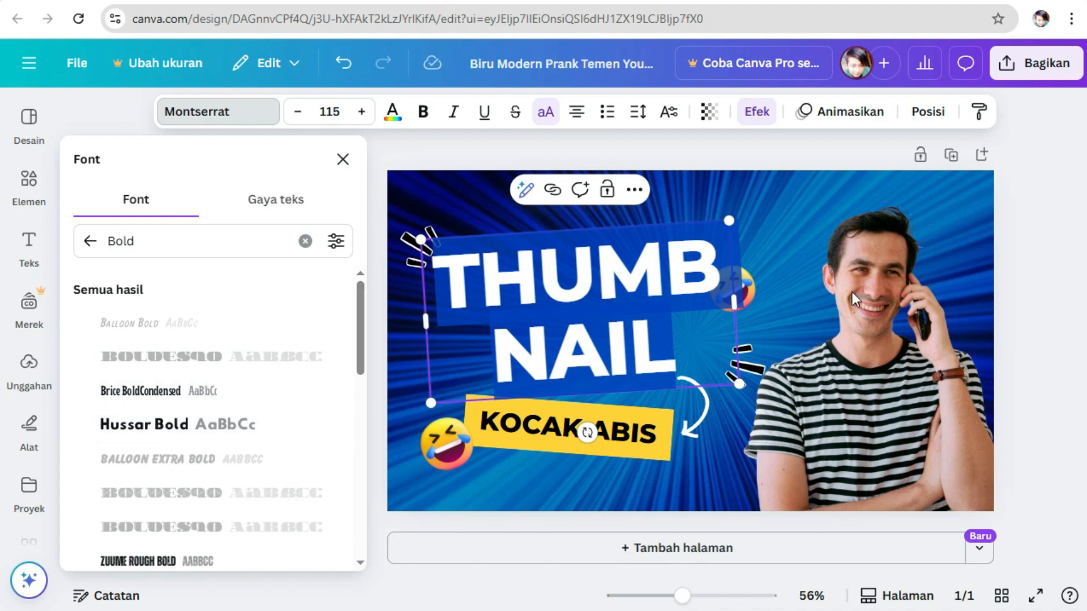
left_click(1019, 270)
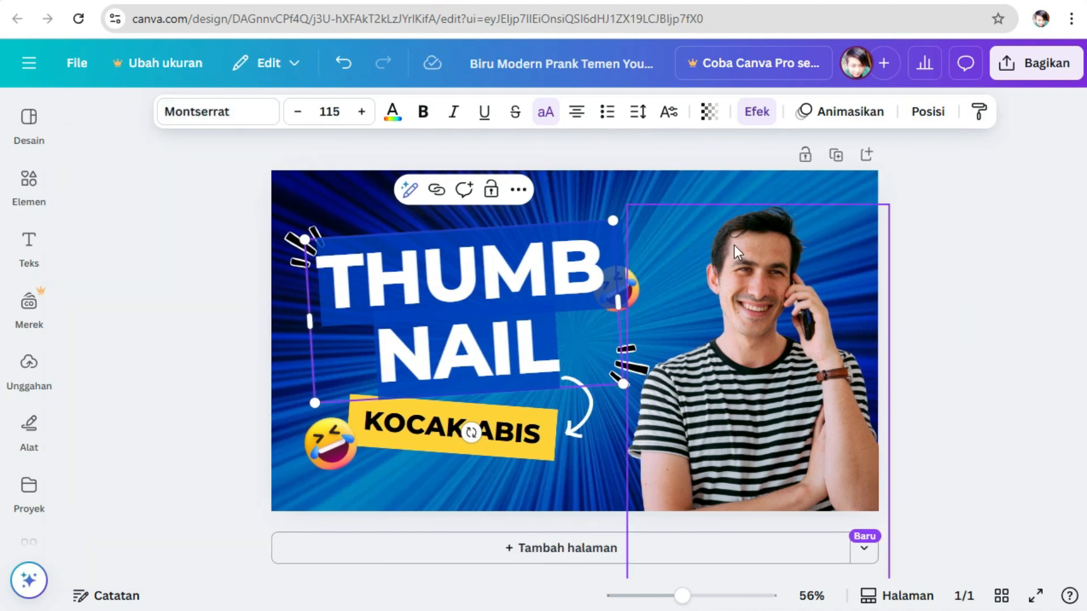
left_click(898, 262)
- Apply the Extenda 80 Peta font from the Bold results to the THUMB NAIL headline
left_click(450, 305)
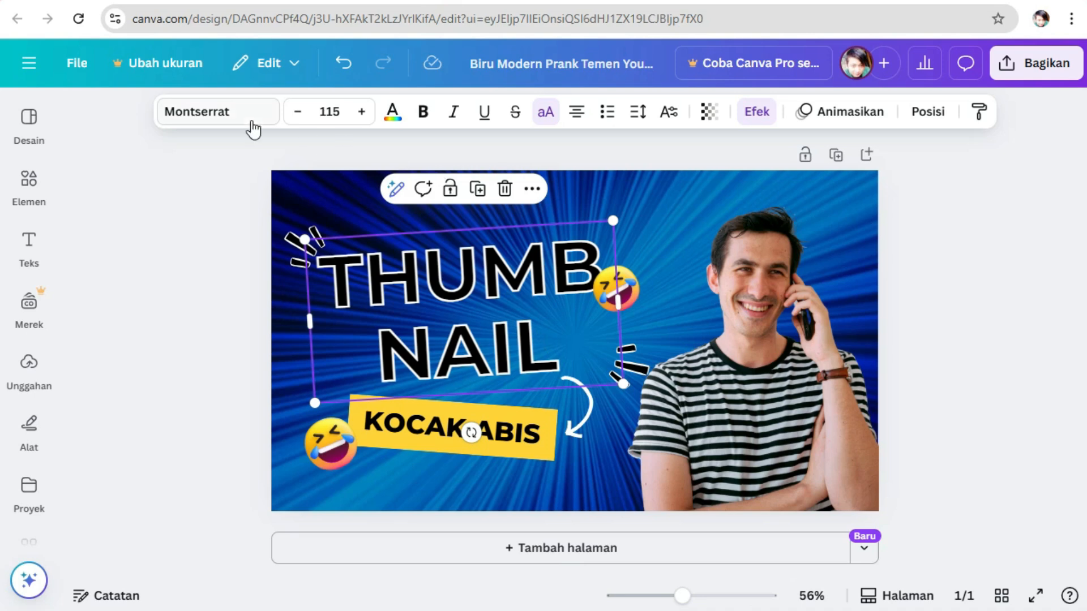
left_click(214, 111)
scroll(160, 396, "down", 3)
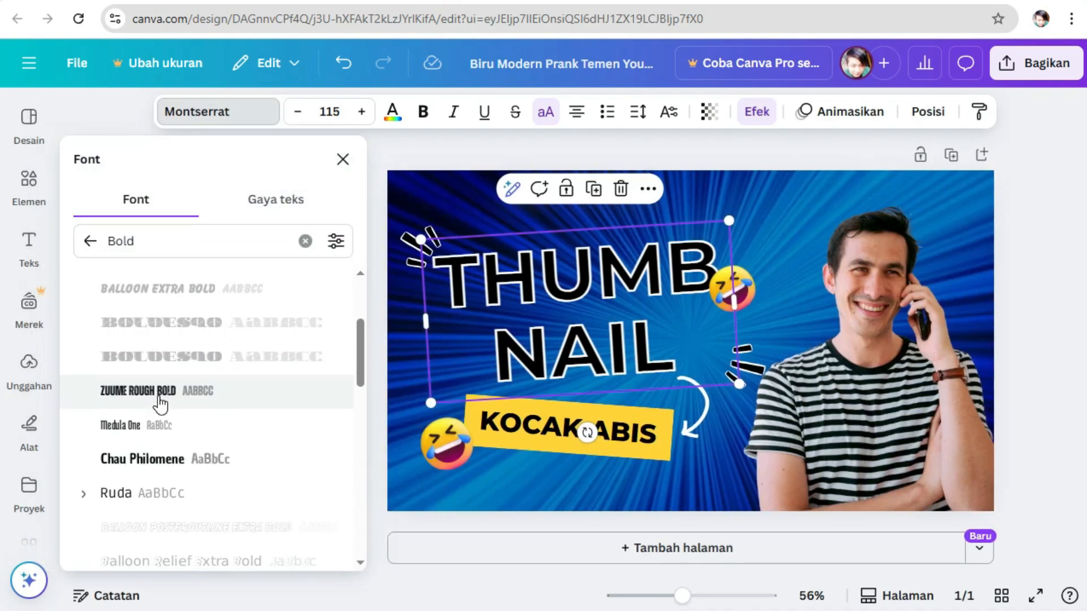
scroll(181, 419, "down", 5)
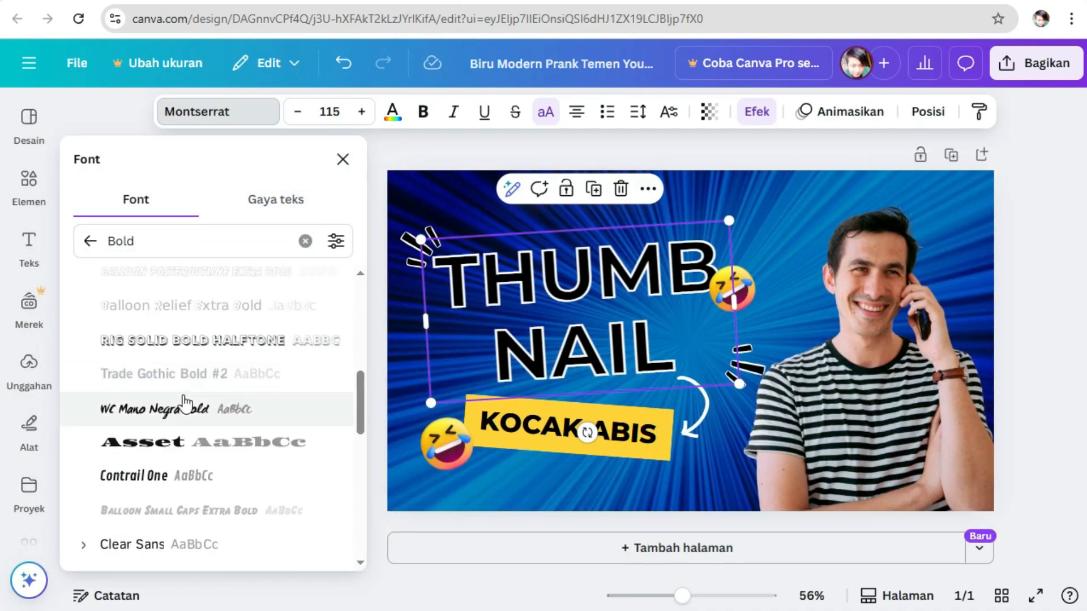
scroll(204, 399, "down", 3)
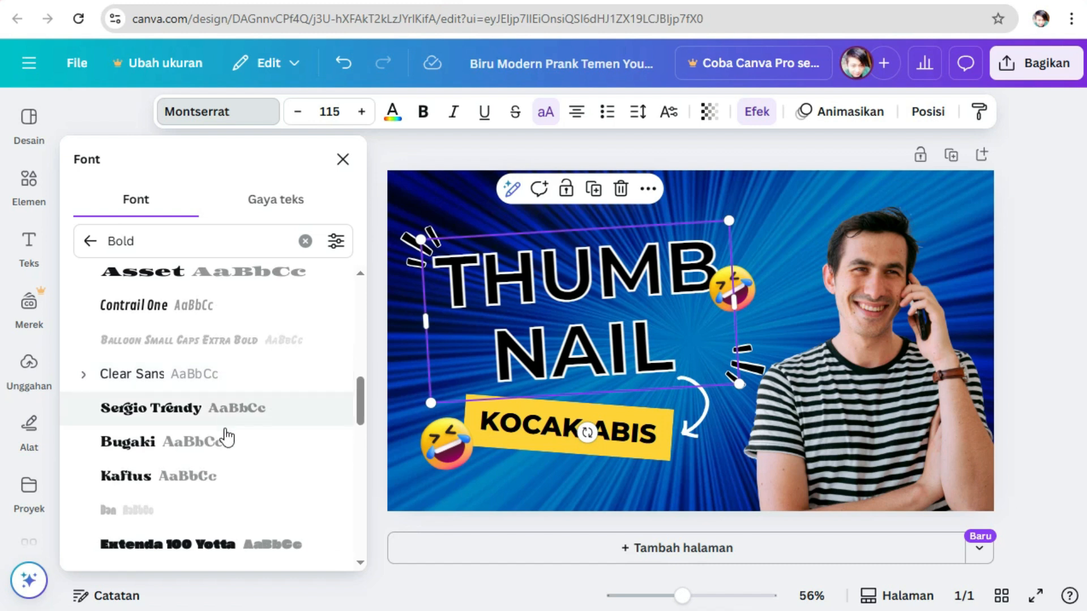
scroll(226, 442, "down", 3)
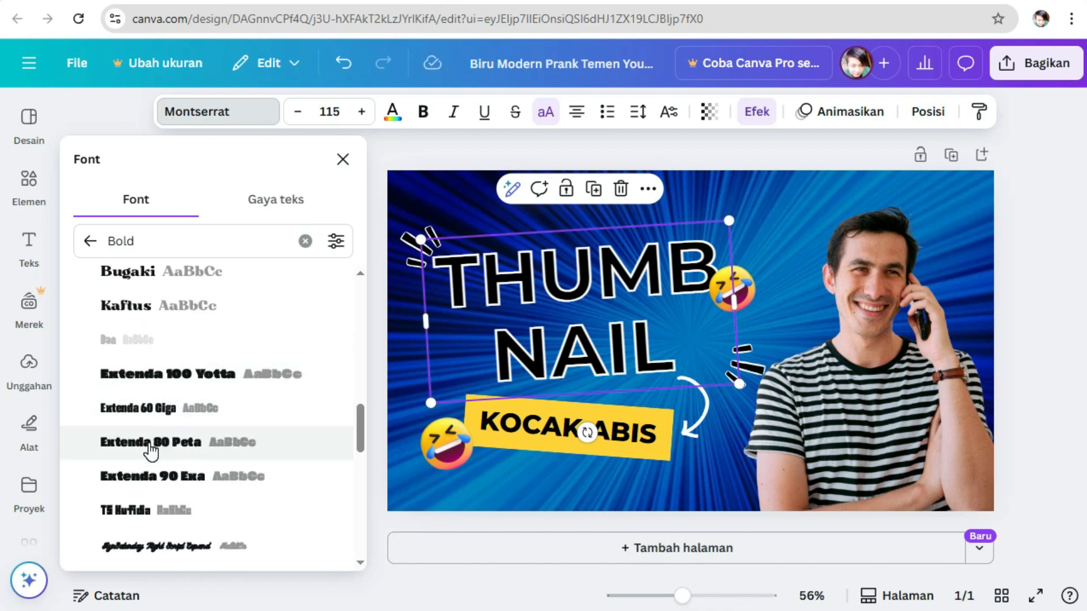
left_click(150, 447)
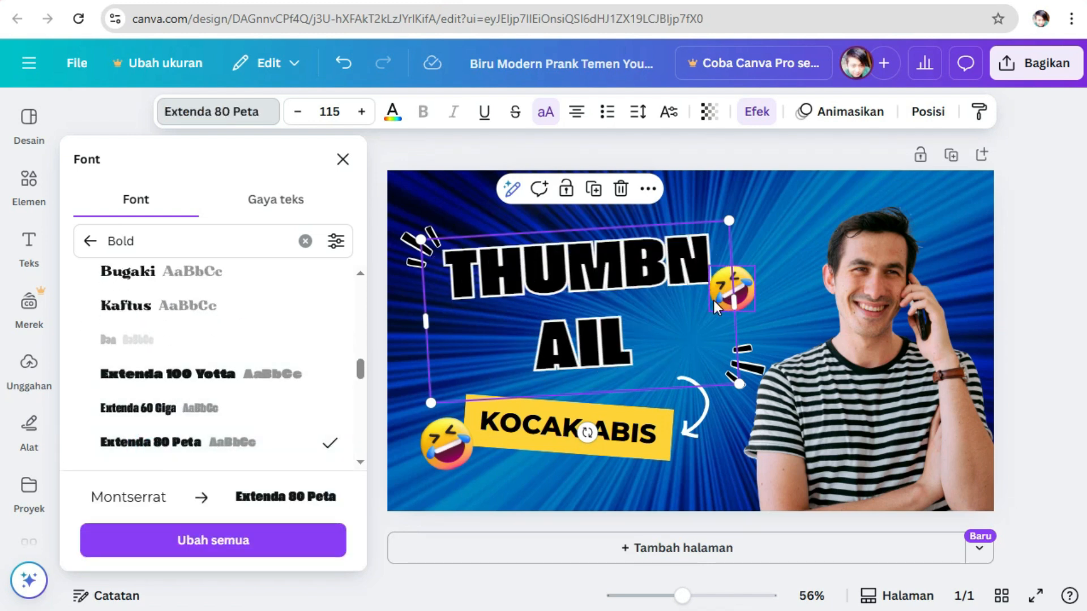
- Widen the headline's text box so THUMBNAIL fits on one line, and move it up slightly
left_click_drag(736, 306, 837, 277)
mouse_move(582, 251)
left_mouse_down()
mouse_move(556, 242)
mouse_move(582, 234)
left_mouse_up()
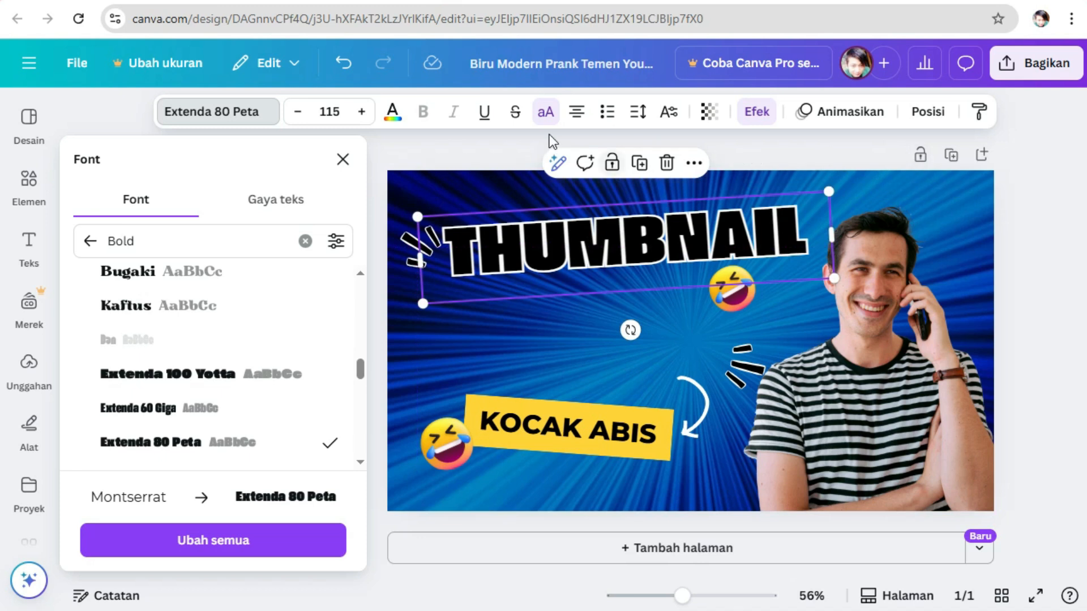
- Try magenta, a photo blue and a photo grey as the THUMBNAIL headline's text color
left_click(392, 111)
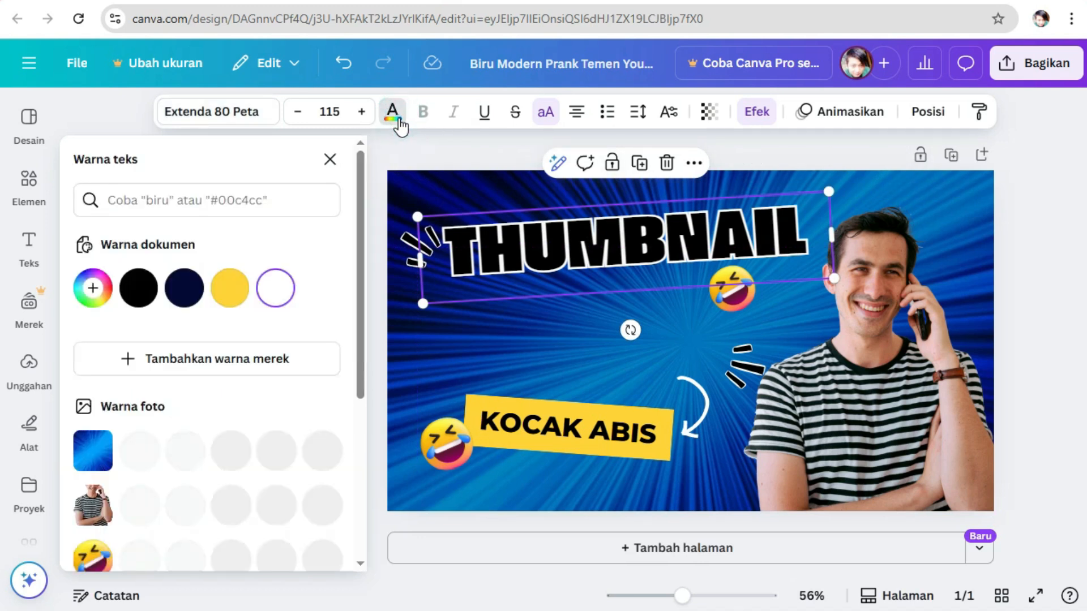
scroll(252, 419, "down", 5)
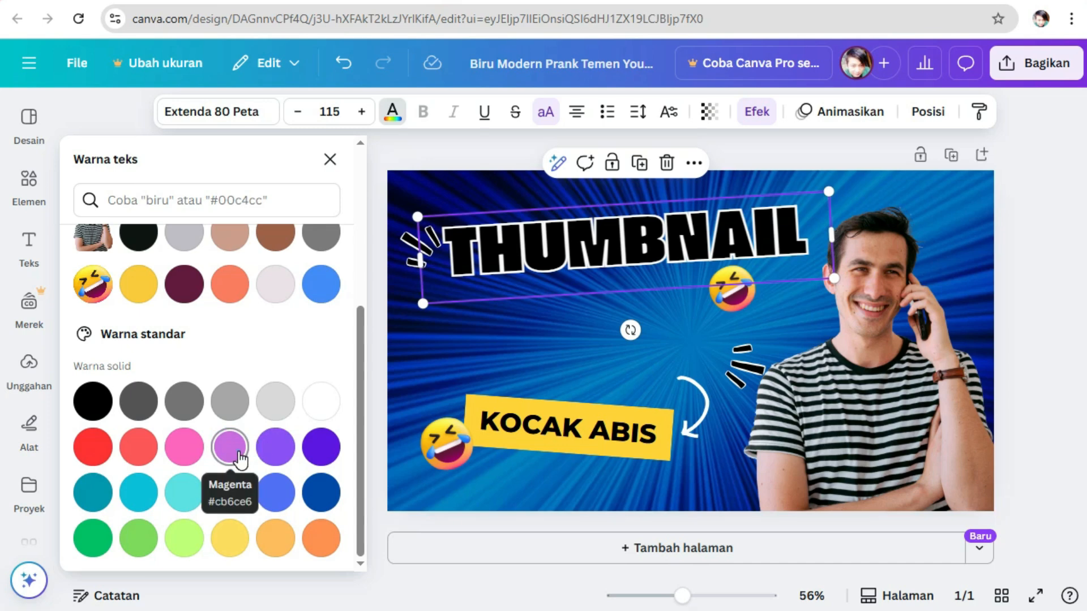
left_click(238, 456)
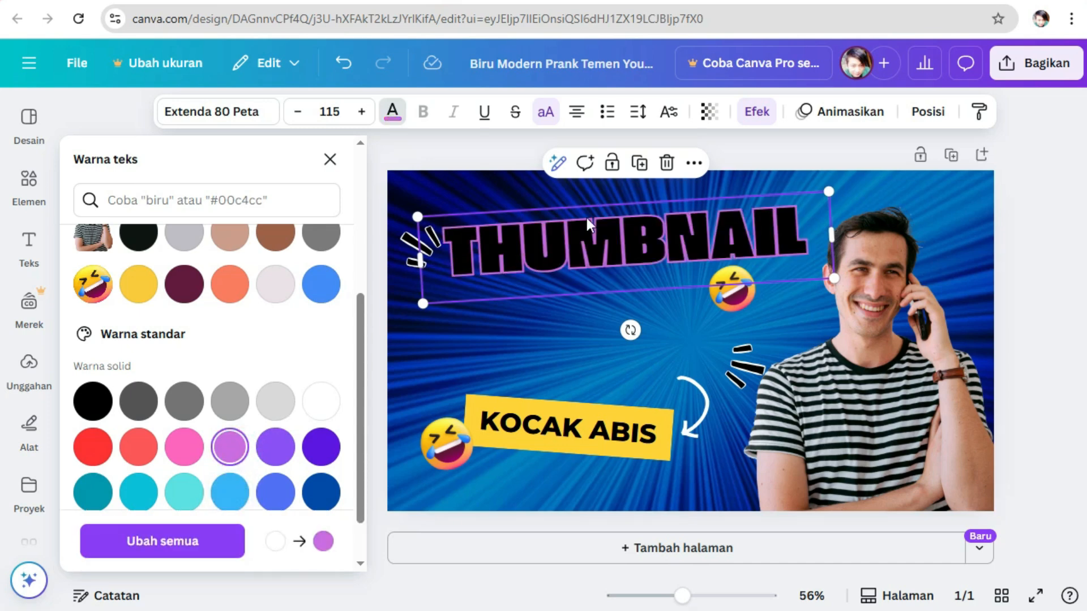
scroll(308, 365, "up", 5)
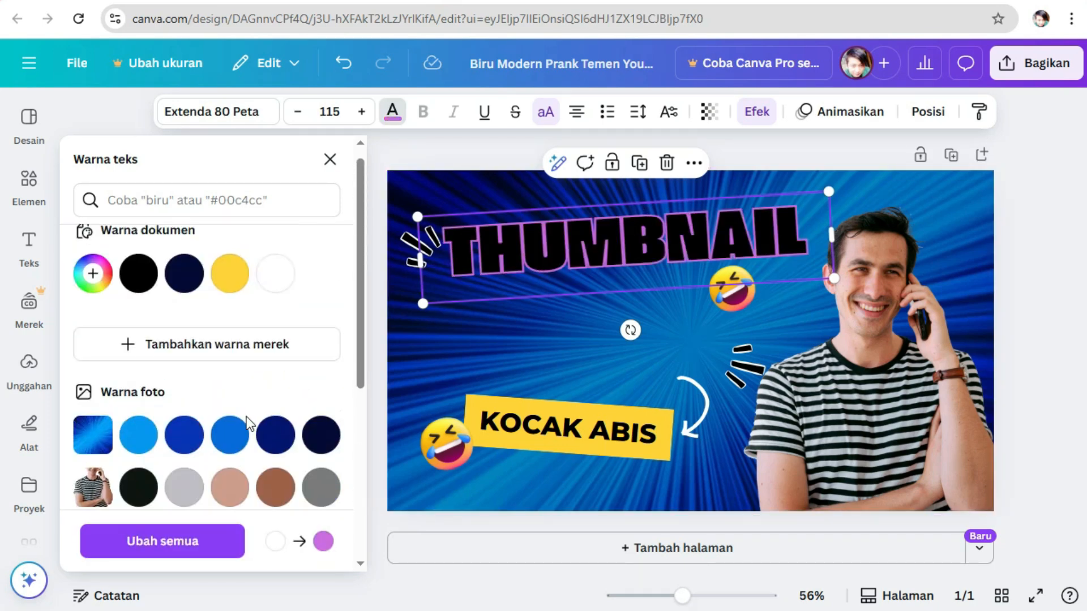
left_click(237, 437)
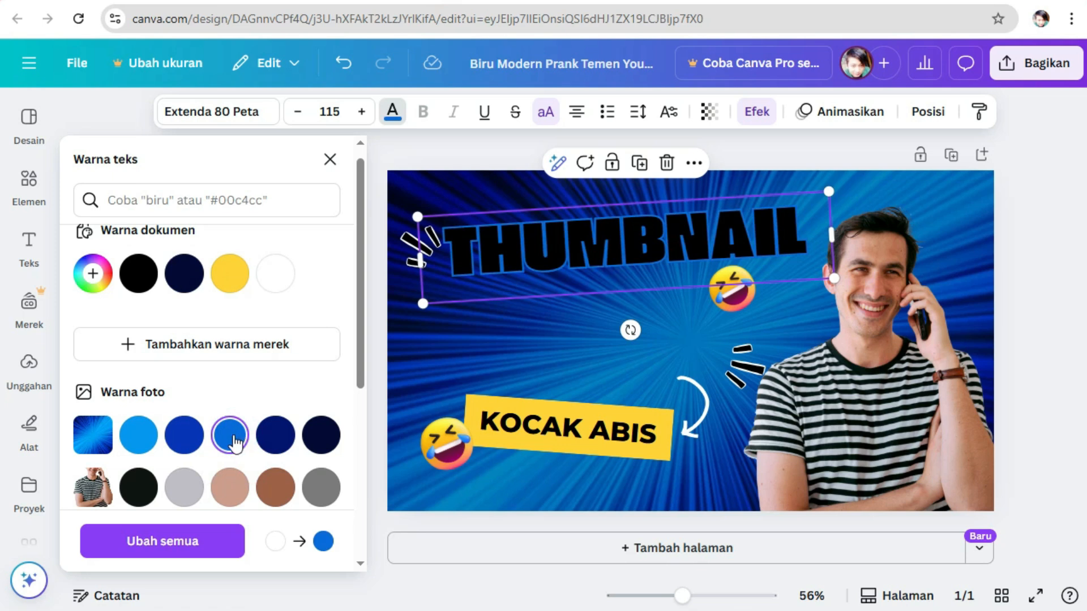
left_click(185, 488)
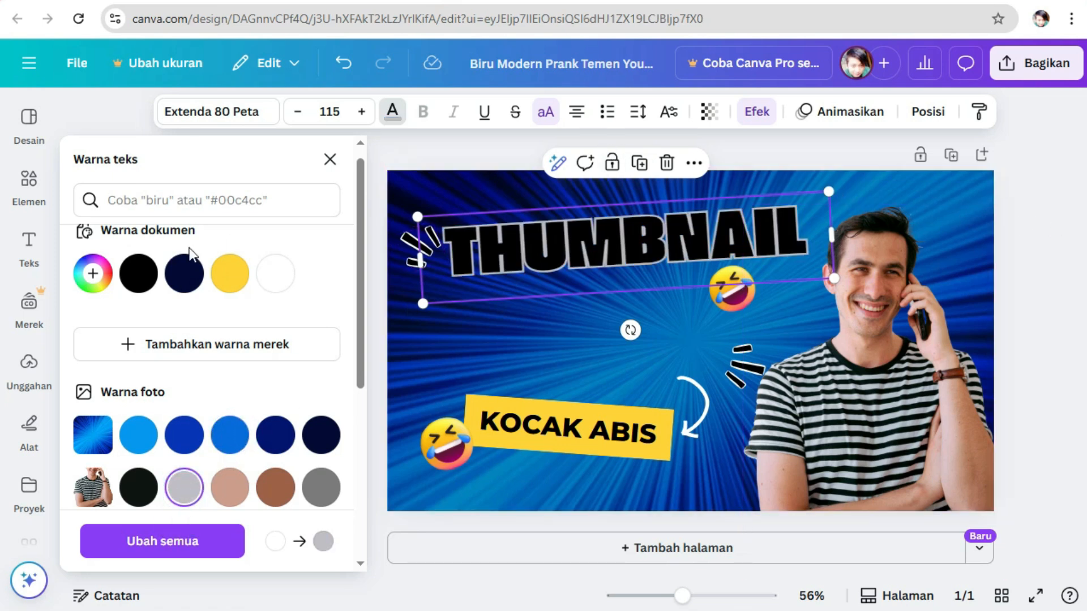
- Set the THUMBNAIL headline's text color to the document yellow #ffd230 and deselect the headline
scroll(209, 298, "up", 1)
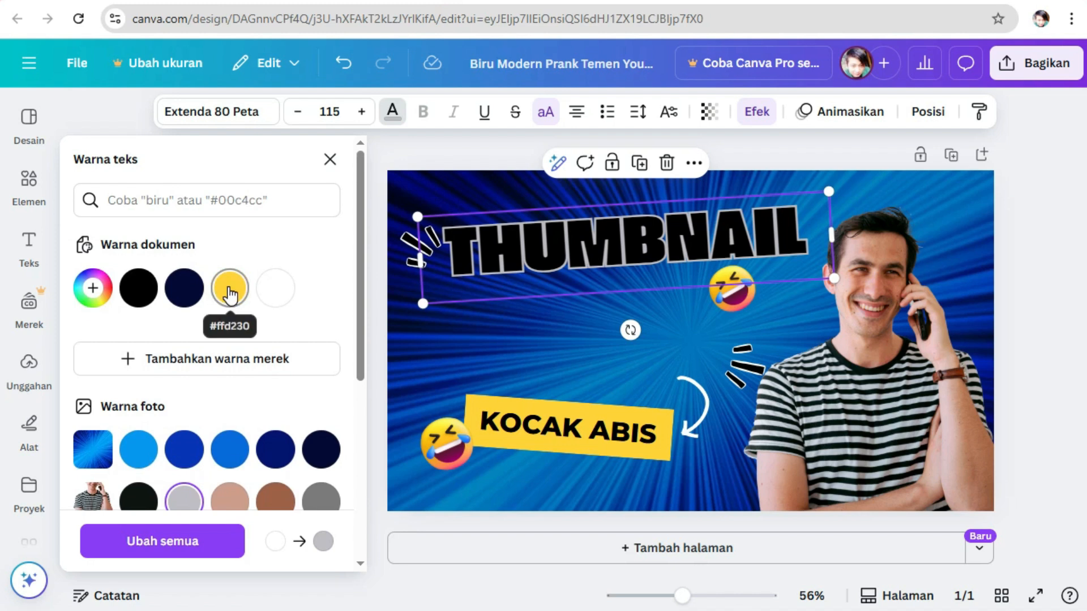
left_click(229, 292)
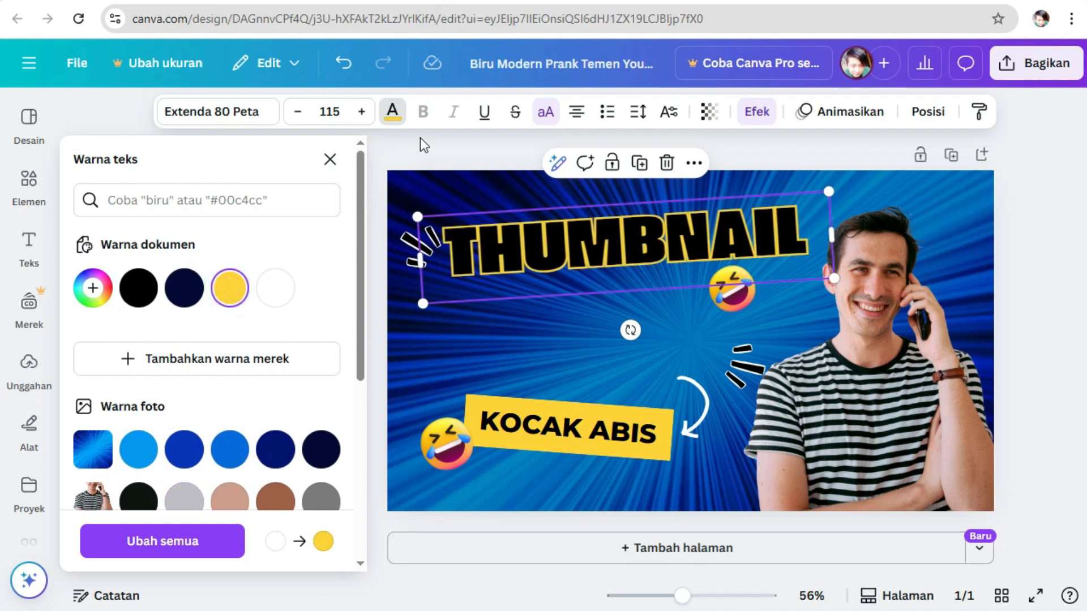
left_click_drag(453, 266, 806, 231)
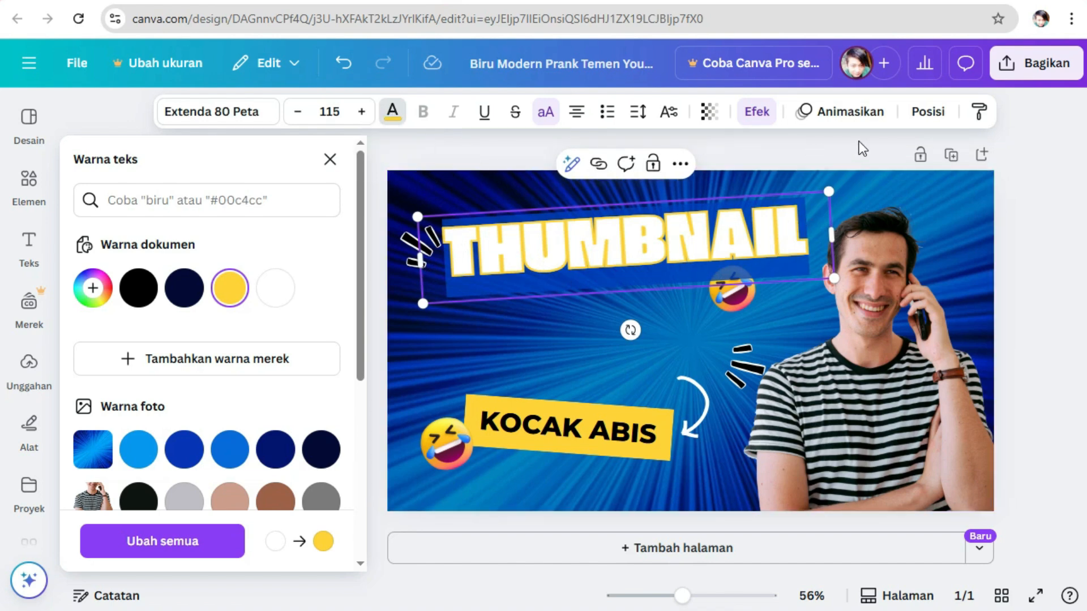
left_click(1059, 176)
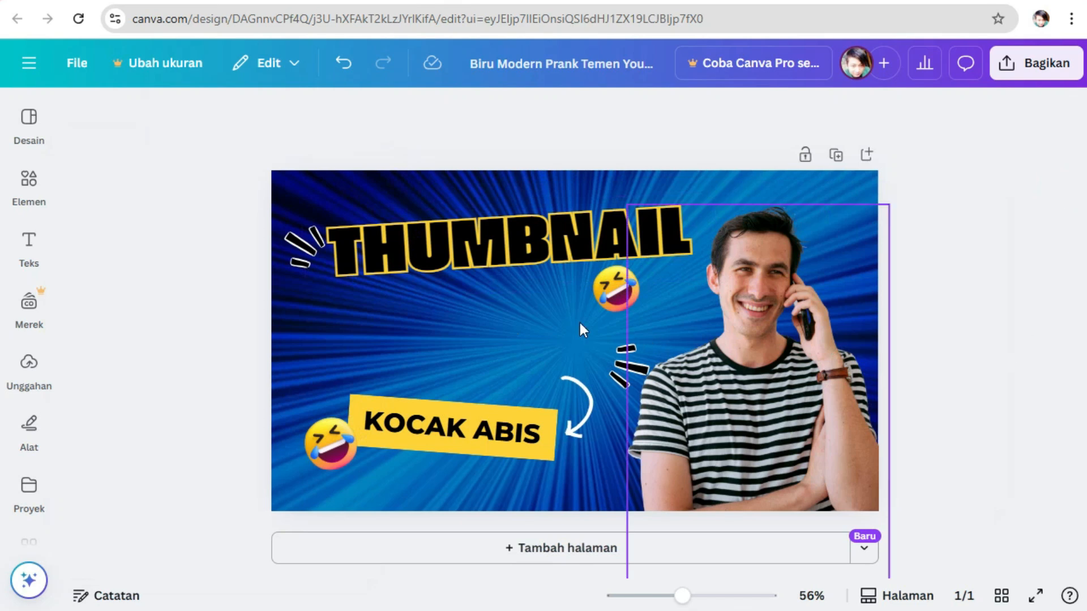
- Add the green BUDGET APPROVED font combination to the middle of the thumbnail
left_click(416, 427)
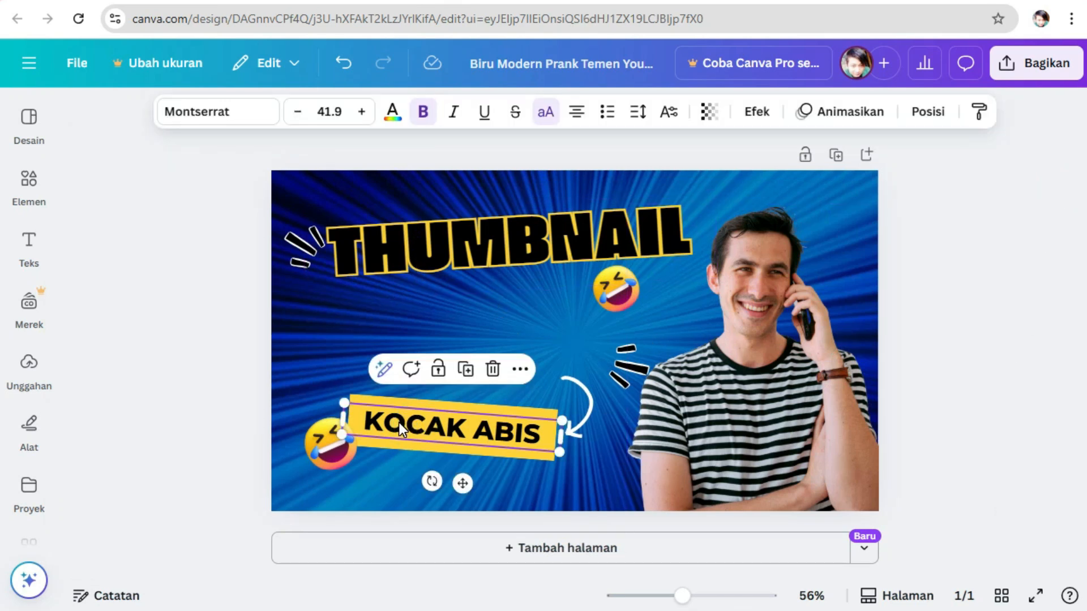
left_click(29, 243)
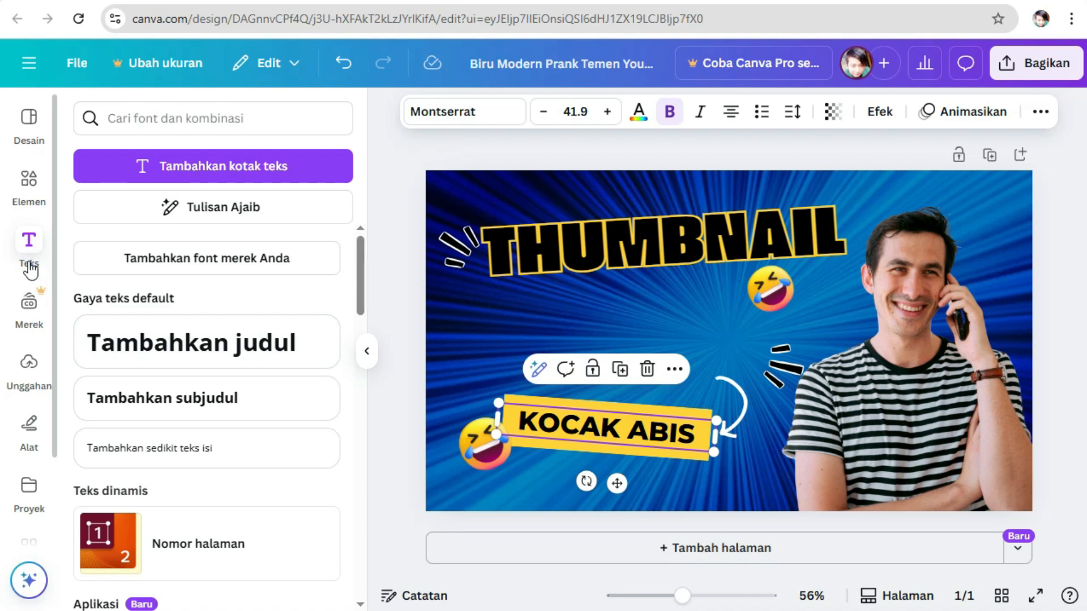
scroll(309, 288, "down", 3)
scroll(306, 286, "down", 5)
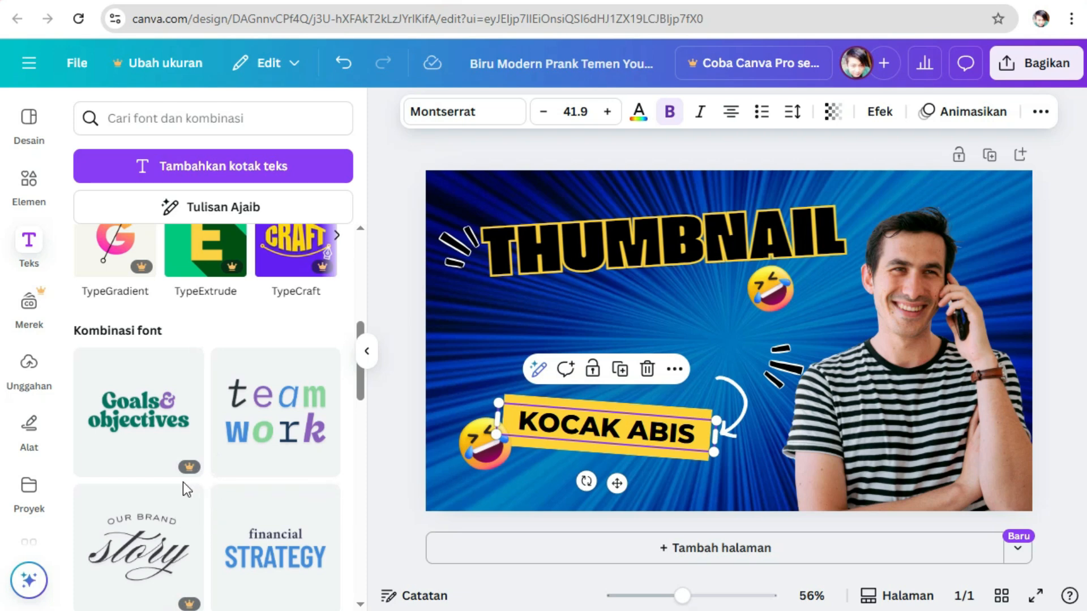
scroll(274, 438, "down", 3)
scroll(275, 439, "down", 2)
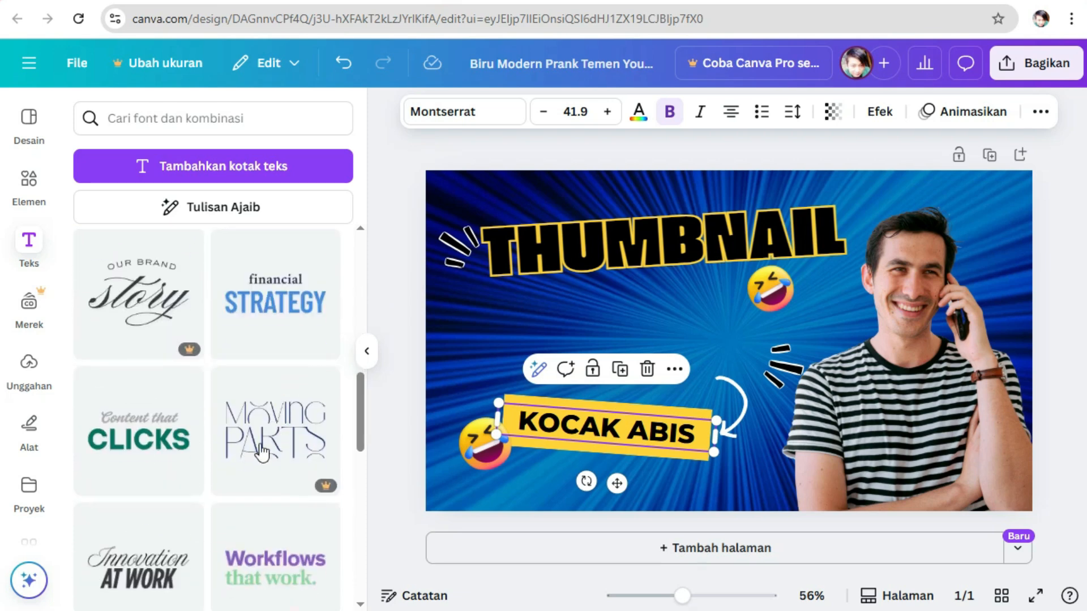
scroll(277, 426, "down", 6)
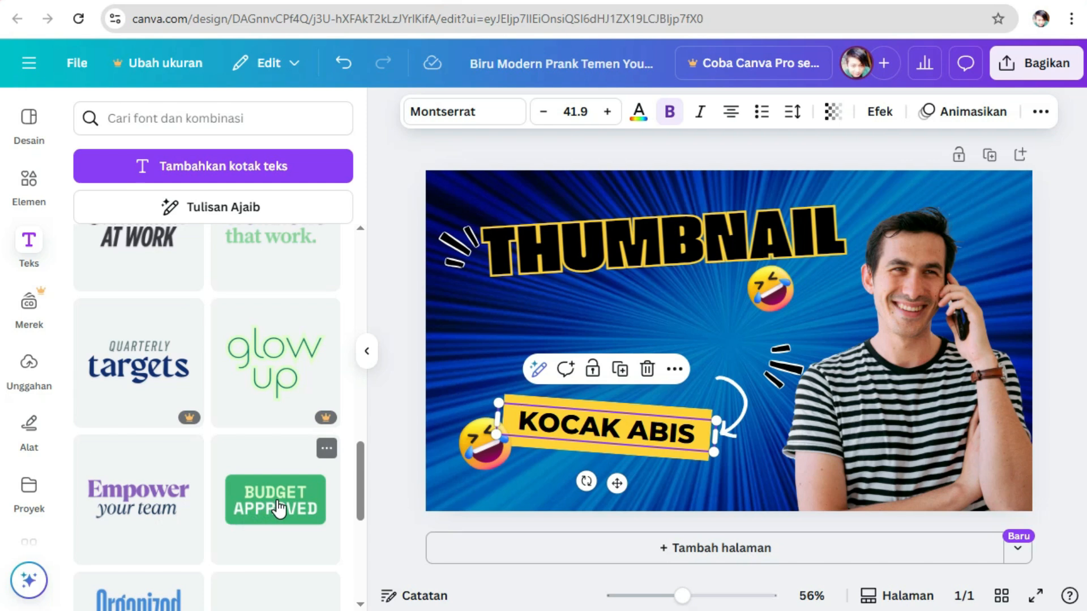
left_click_drag(263, 520, 739, 330)
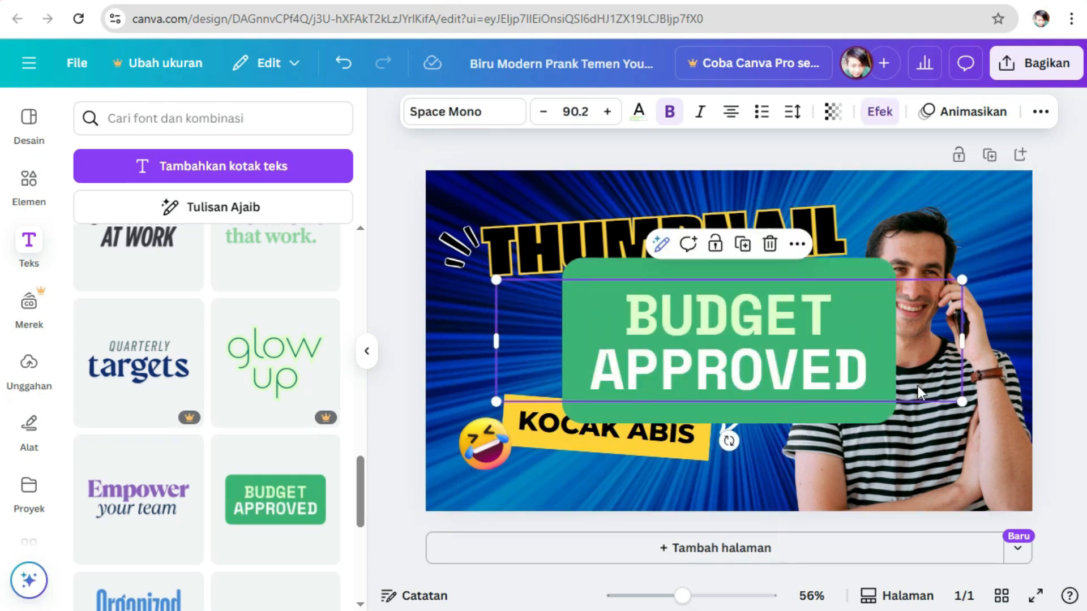
- Replace the BUDGET APPROVED text with PENTING on the first line and BANGET on the second
double_click(868, 375)
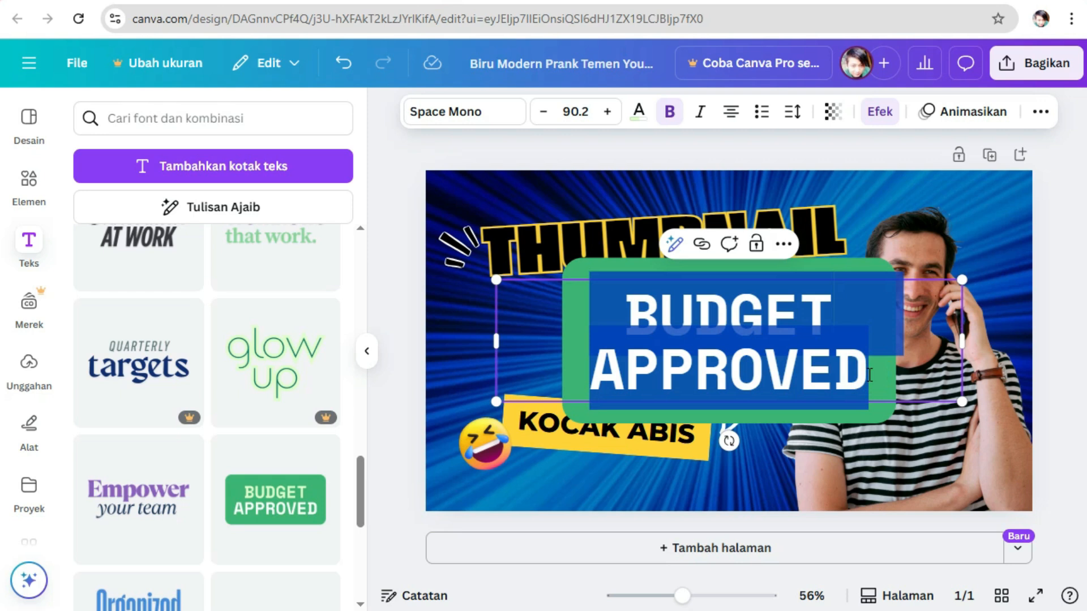
type("PE")
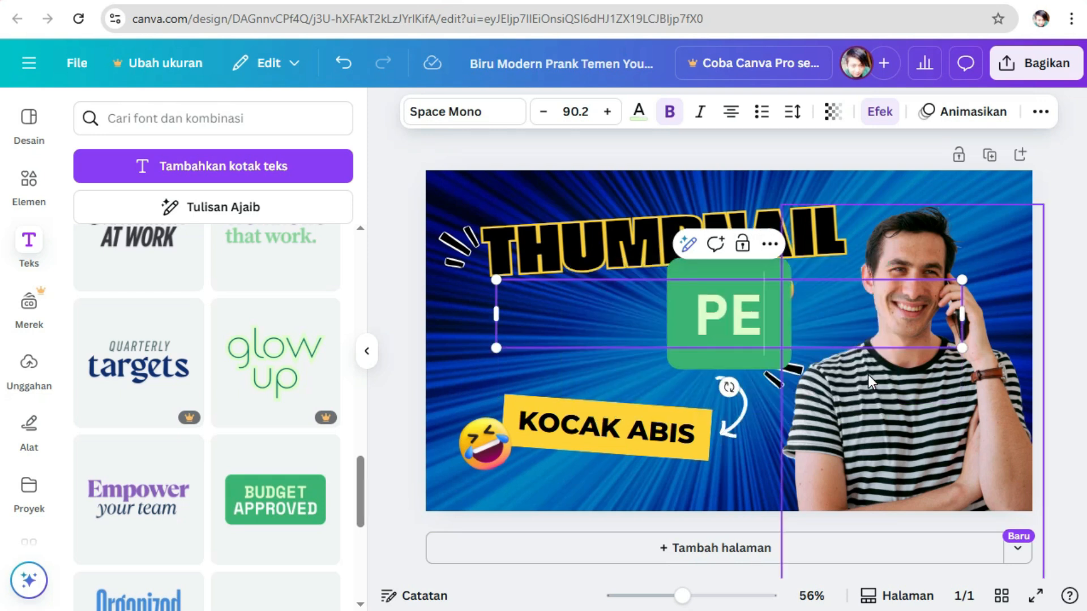
type("NTING")
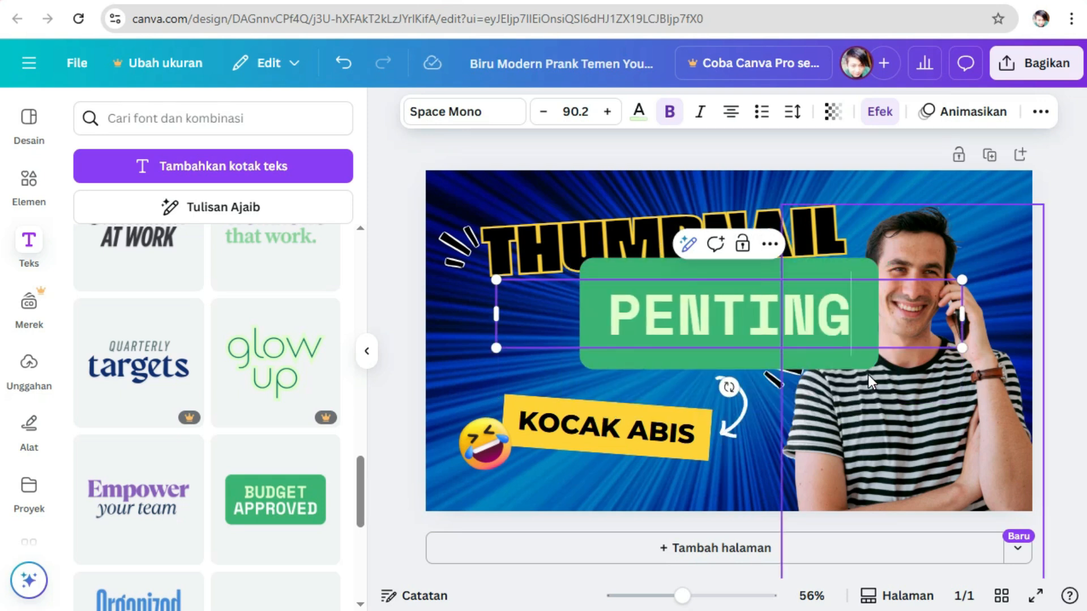
key("Return")
type("BANGET")
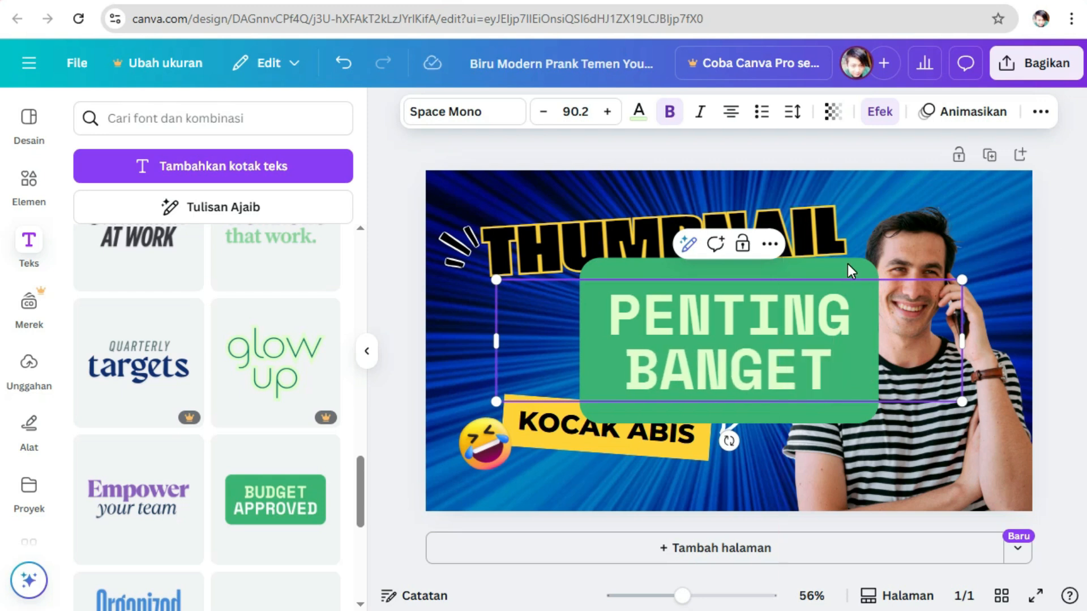
left_click(1062, 242)
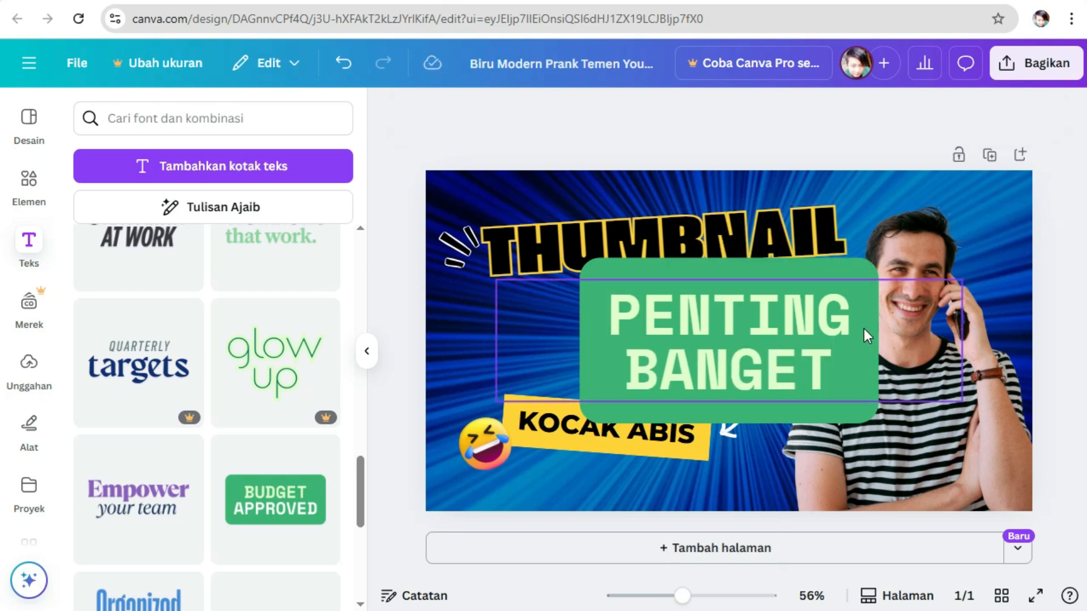
left_click(776, 267)
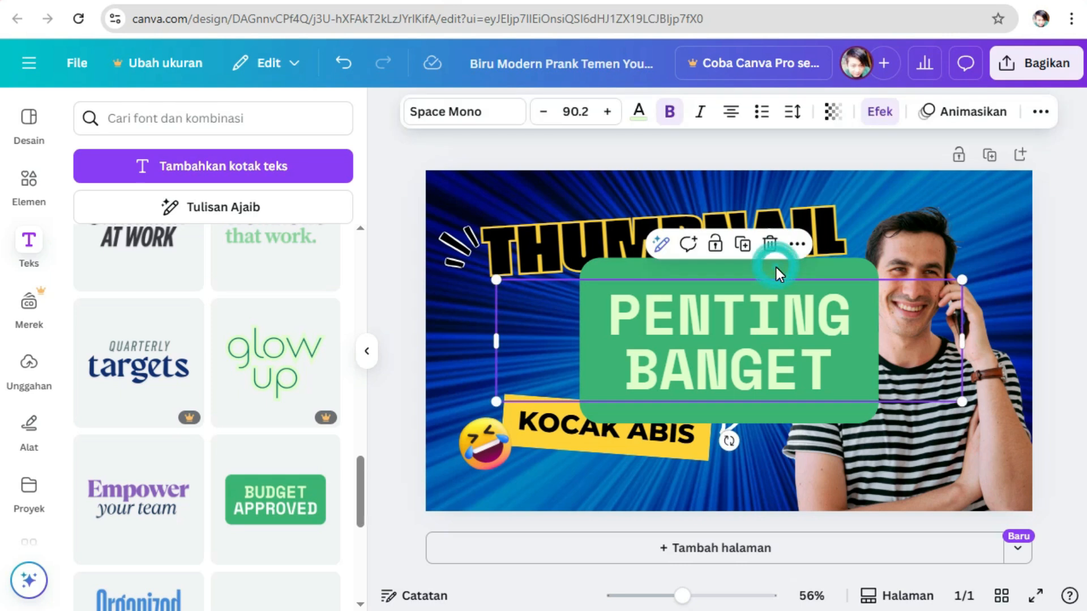
left_click(1052, 274)
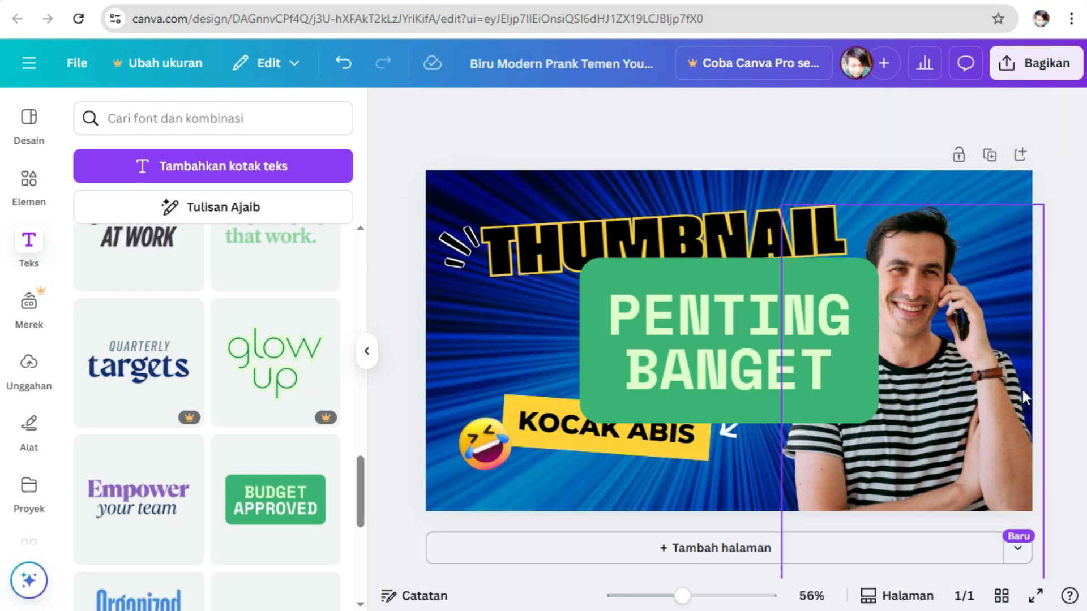
- Set the background effect color of the PENTING BANGET text to red #EB2207
left_click(835, 349)
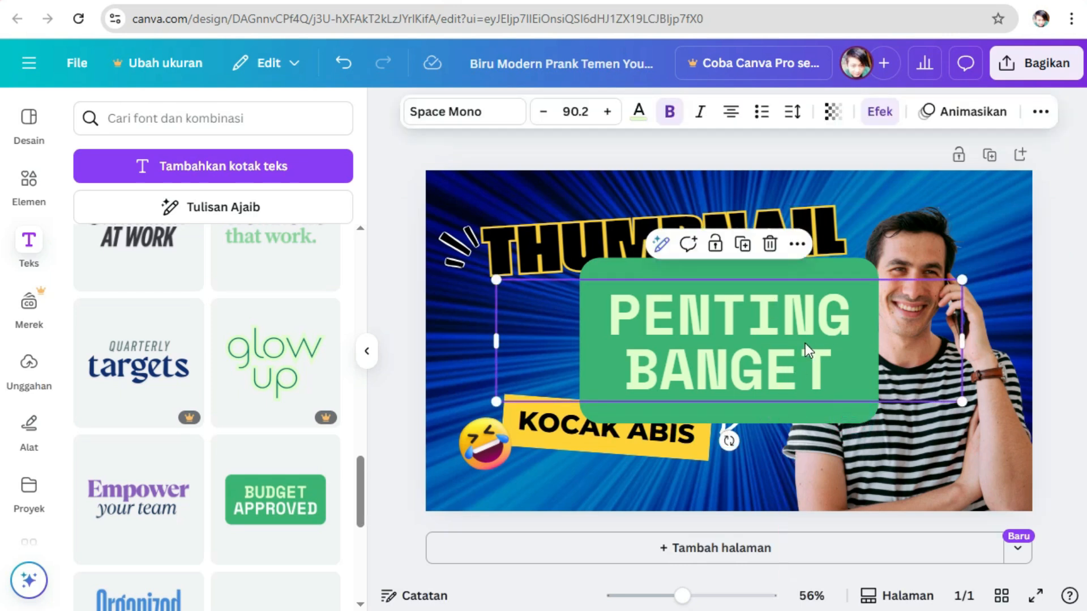
left_click(918, 148)
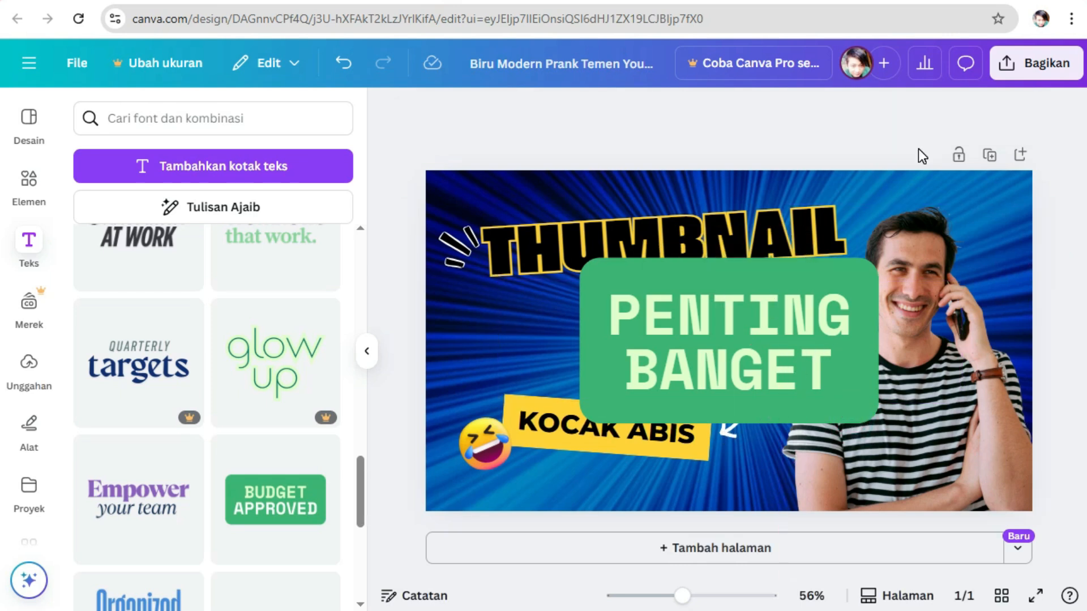
left_click(830, 294)
left_click(880, 116)
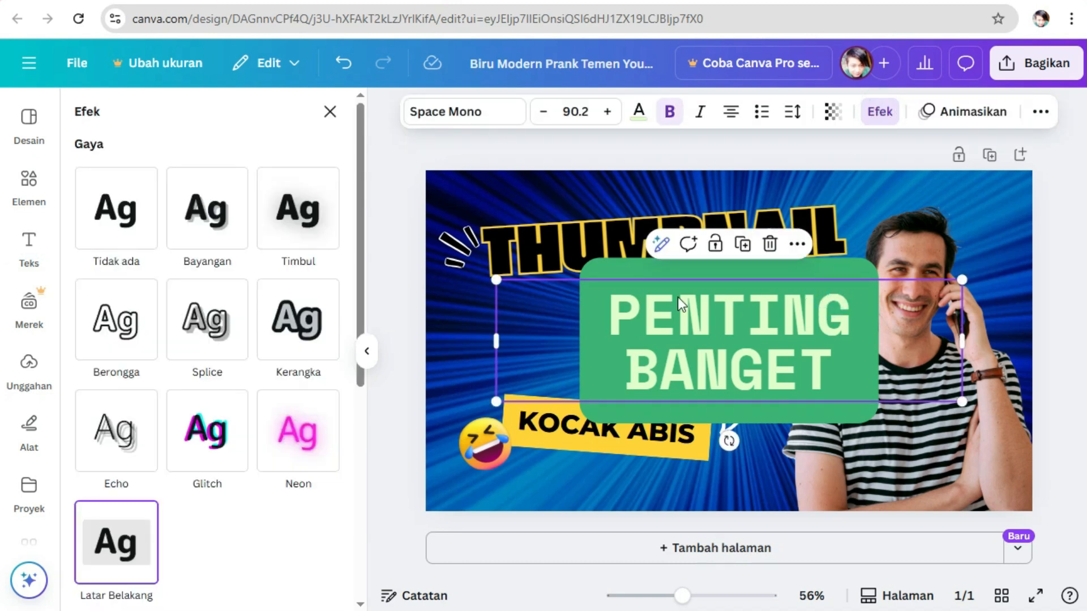
left_click_drag(358, 382, 337, 545)
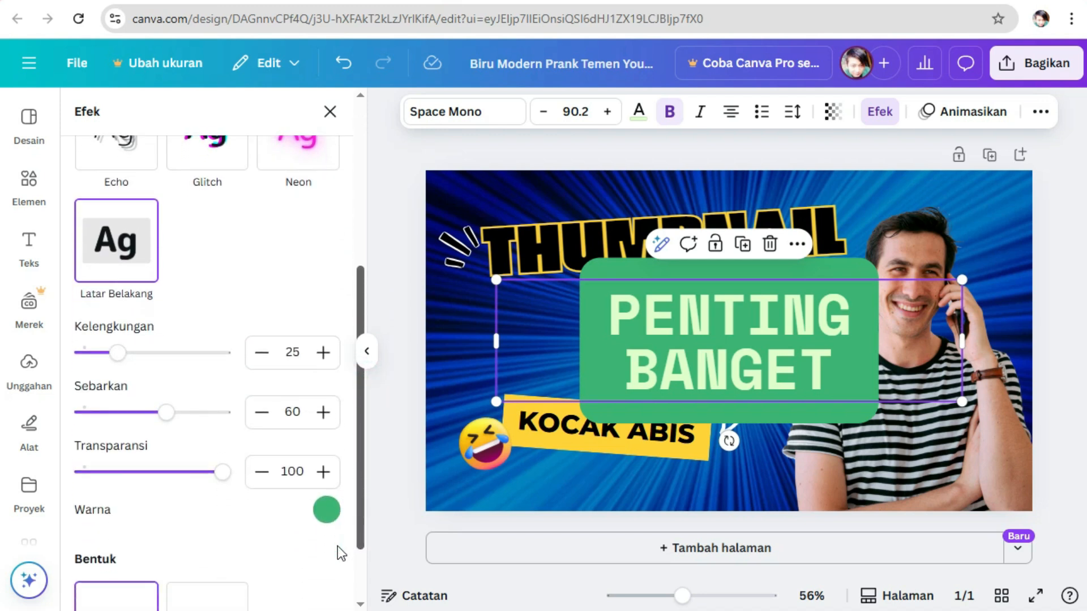
left_click(330, 516)
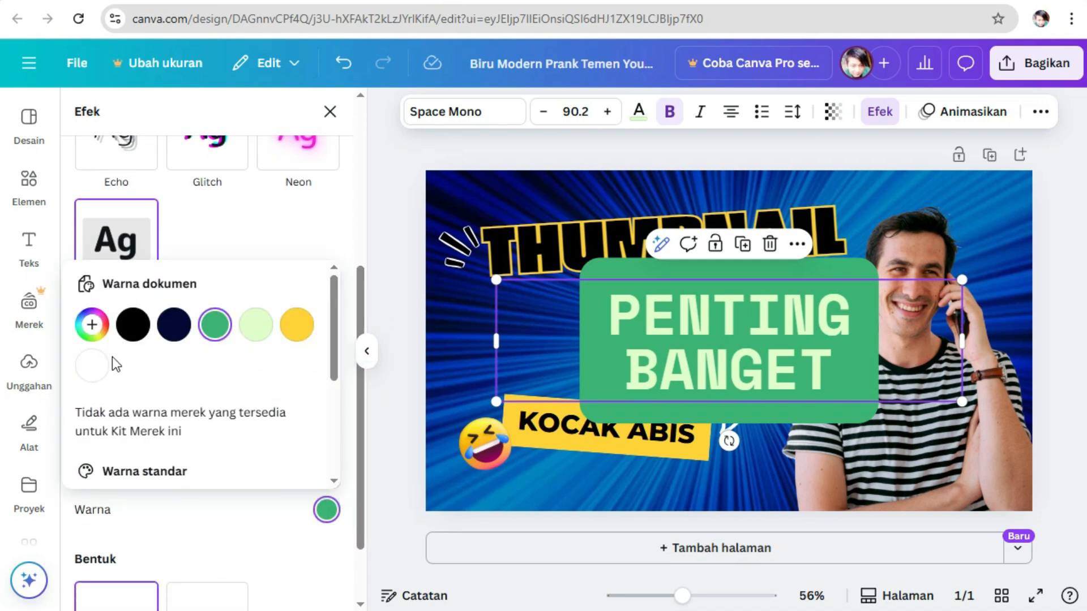
left_click(90, 323)
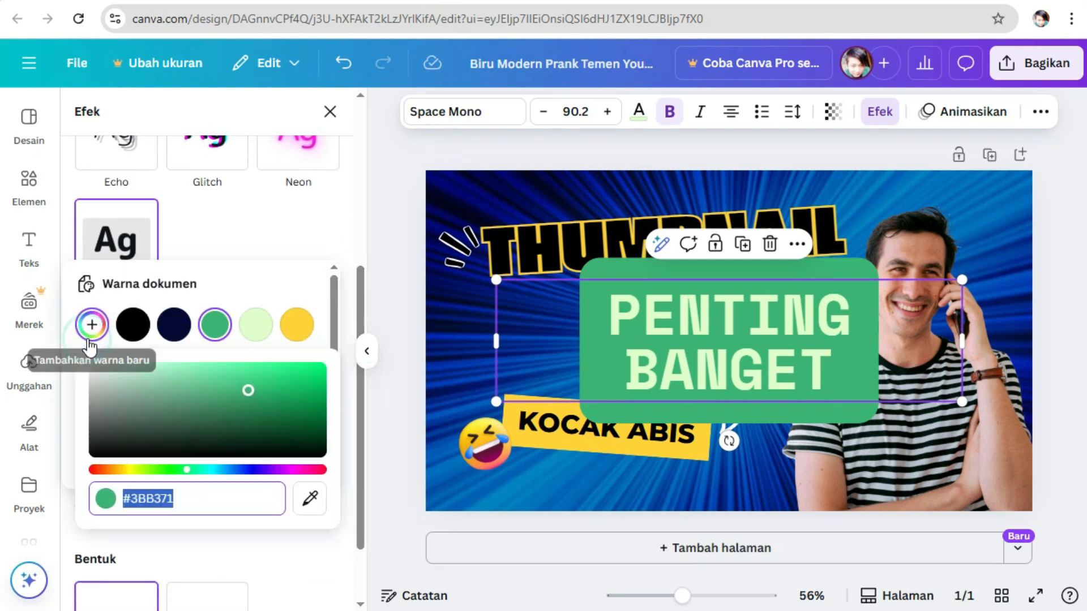
left_click(318, 470)
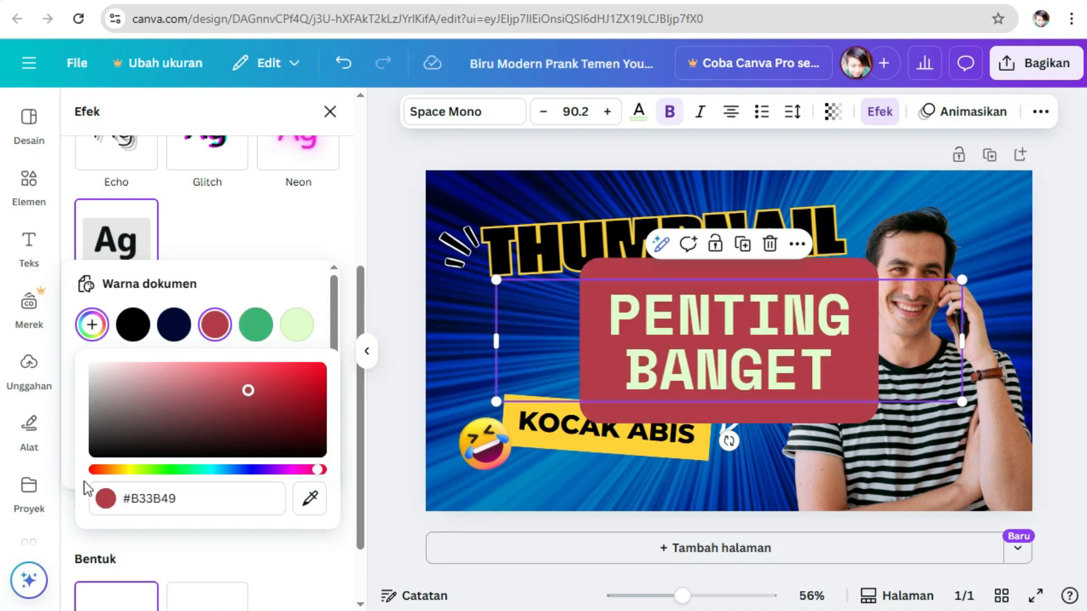
left_click(98, 471)
left_click_drag(248, 390, 320, 371)
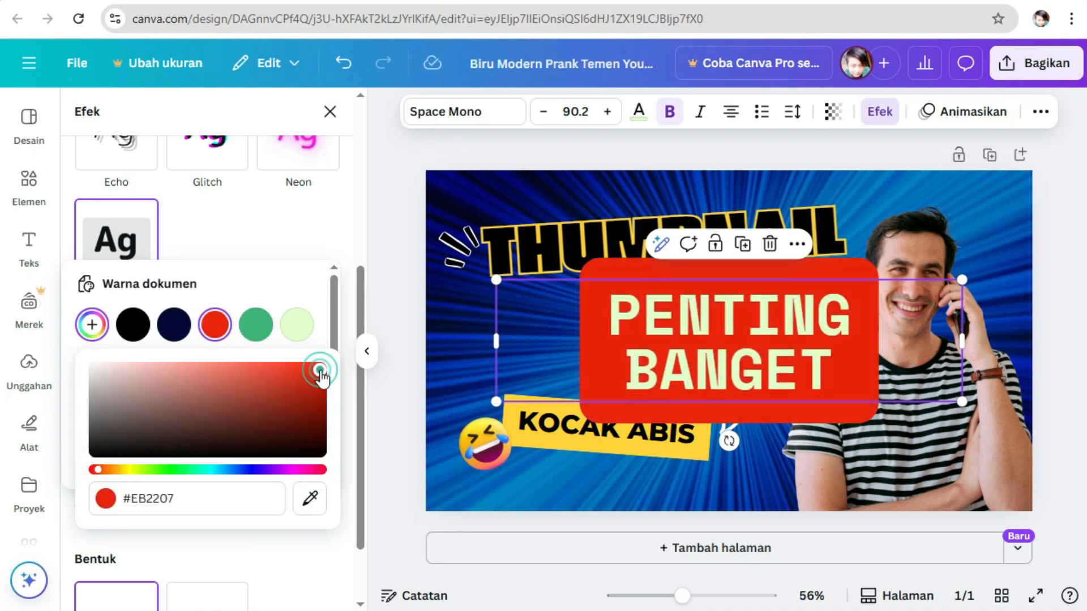
left_click(1077, 234)
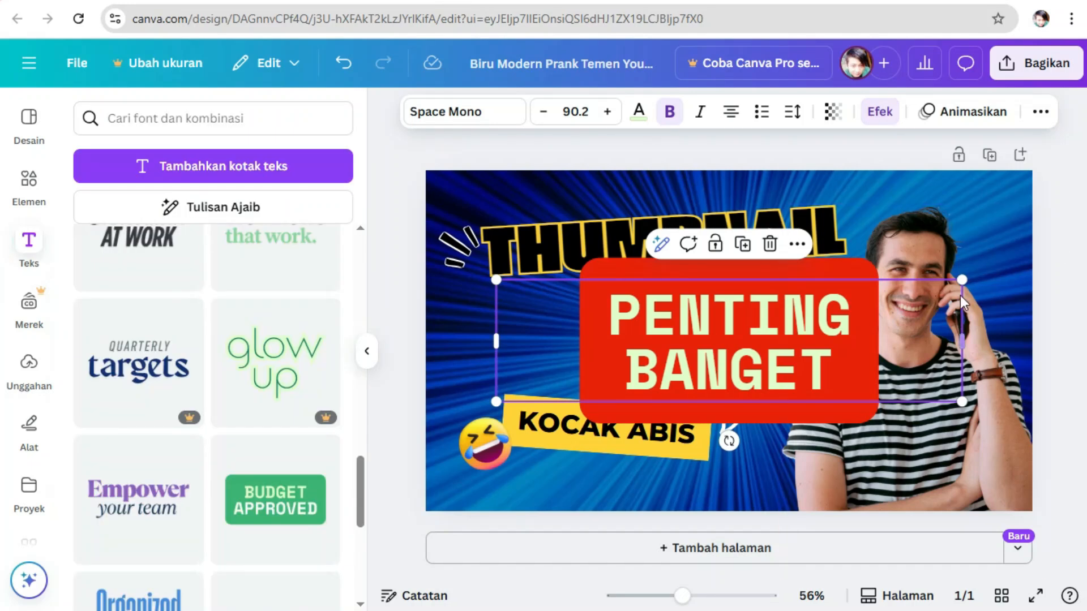
- Reduce the spread (Sebarkan) of the PENTING BANGET text's red background effect to 28
left_click(829, 289)
left_click(880, 113)
scroll(296, 434, "down", 5)
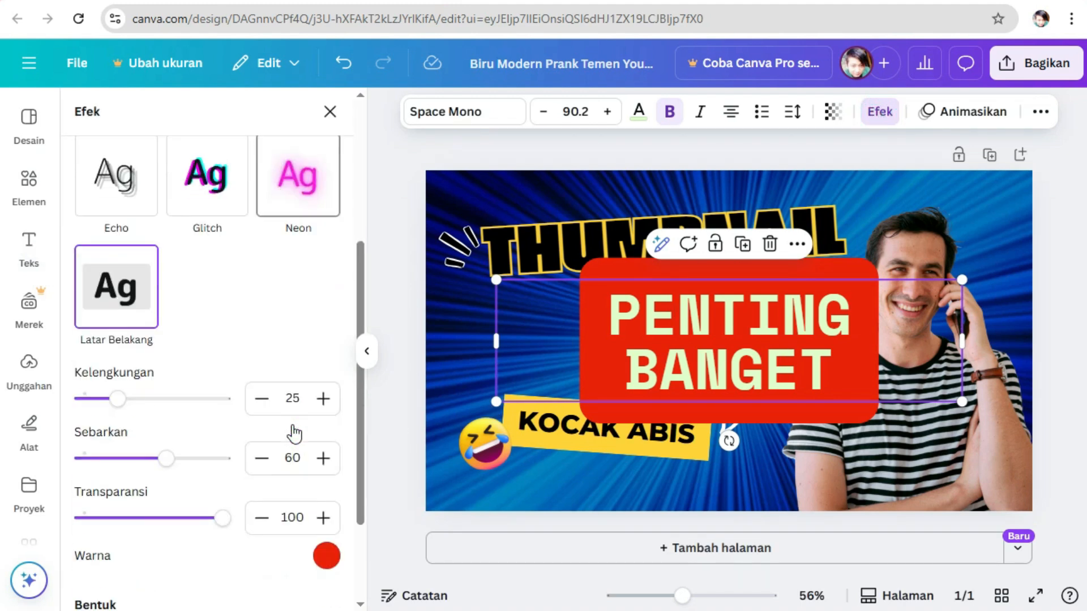
scroll(295, 434, "down", 2)
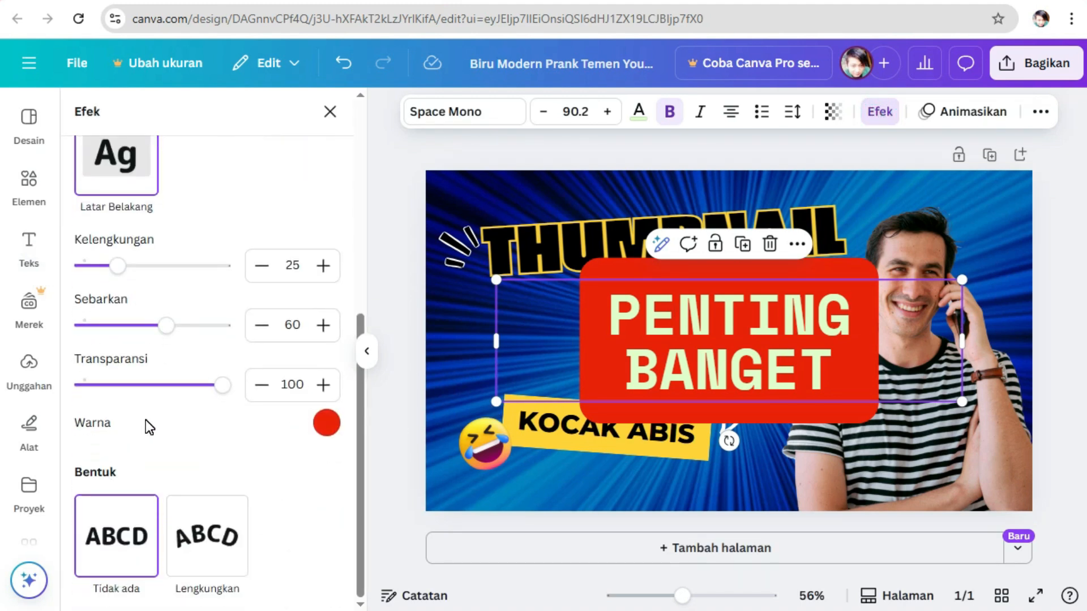
scroll(161, 414, "up", 2)
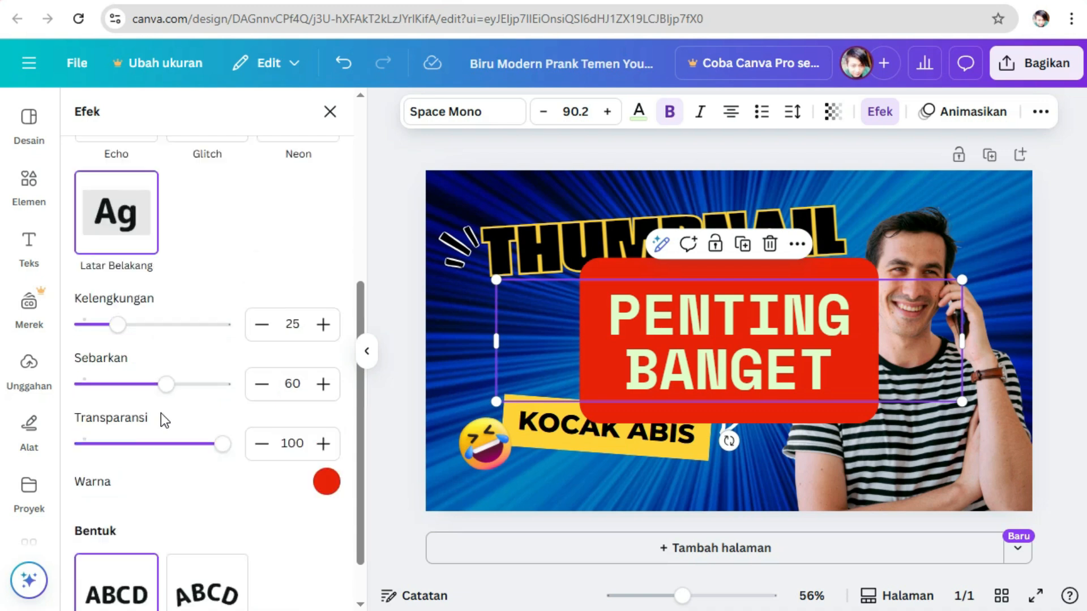
scroll(168, 422, "down", 2)
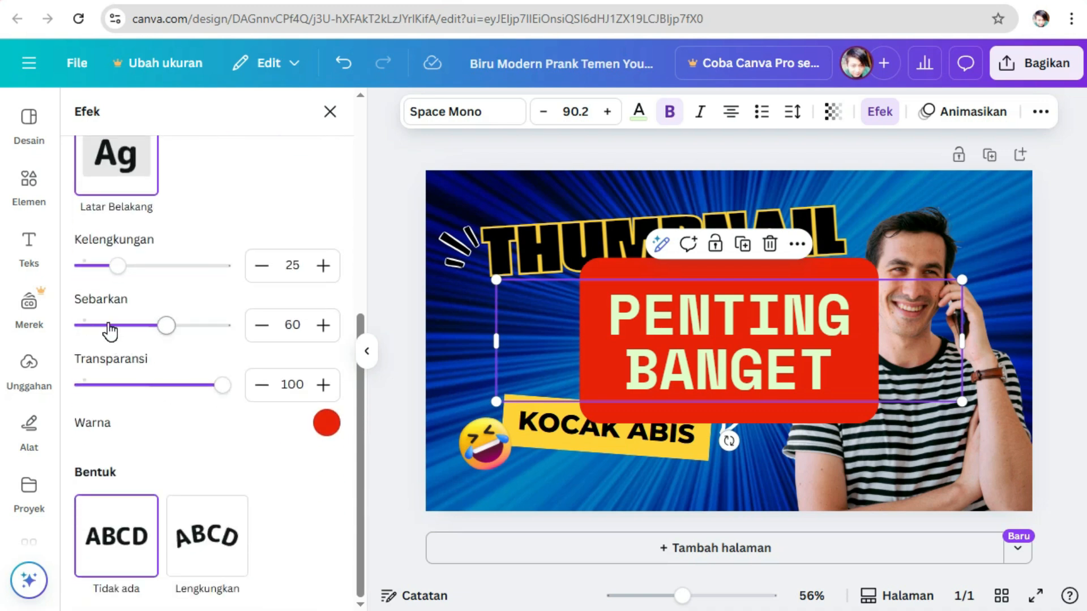
left_click(108, 326)
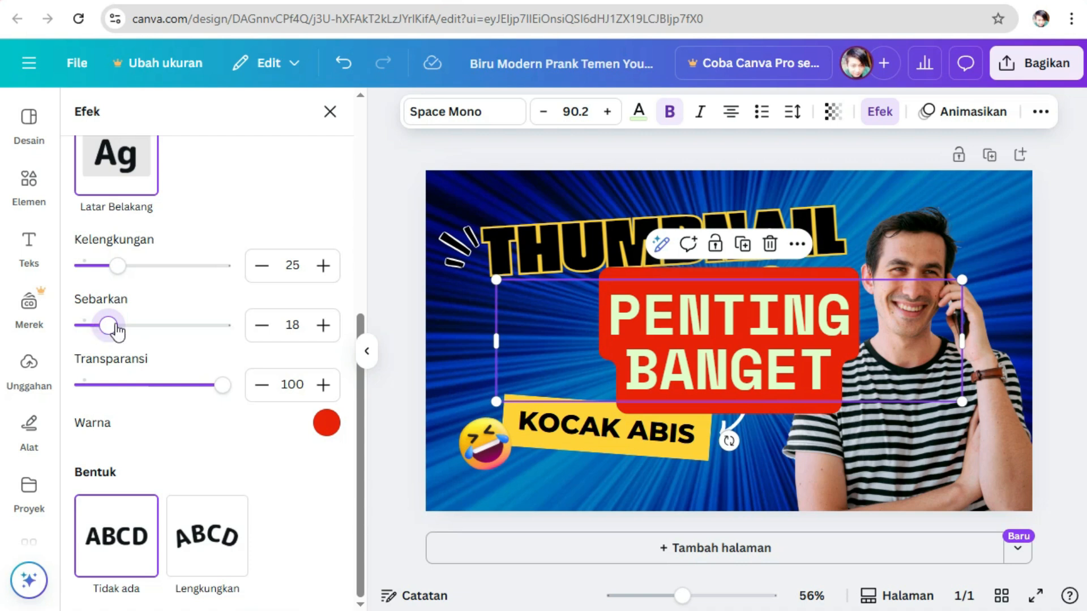
left_click(120, 327)
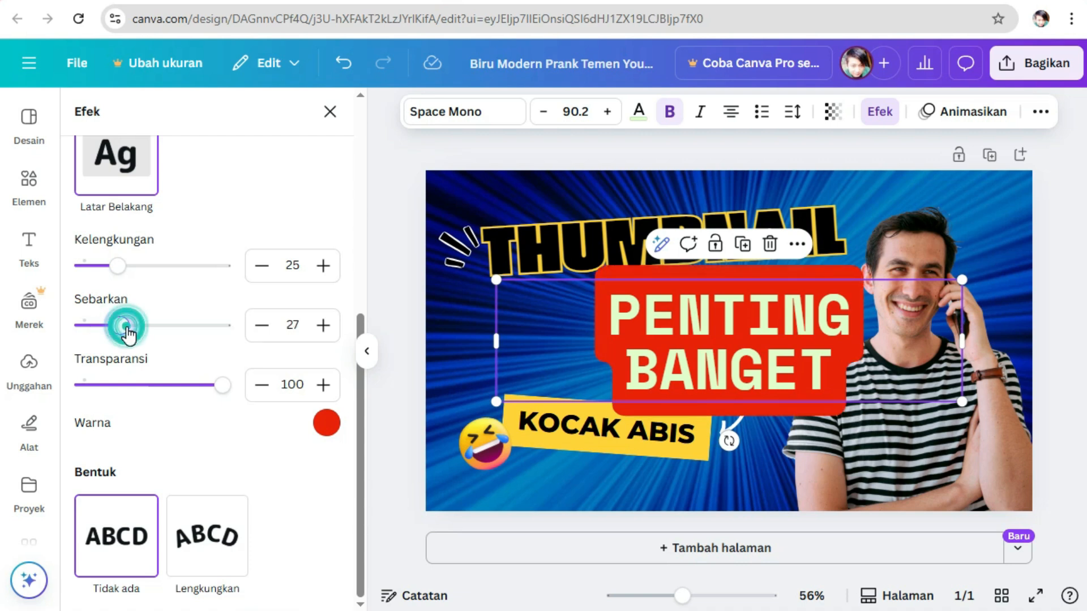
left_click(139, 326)
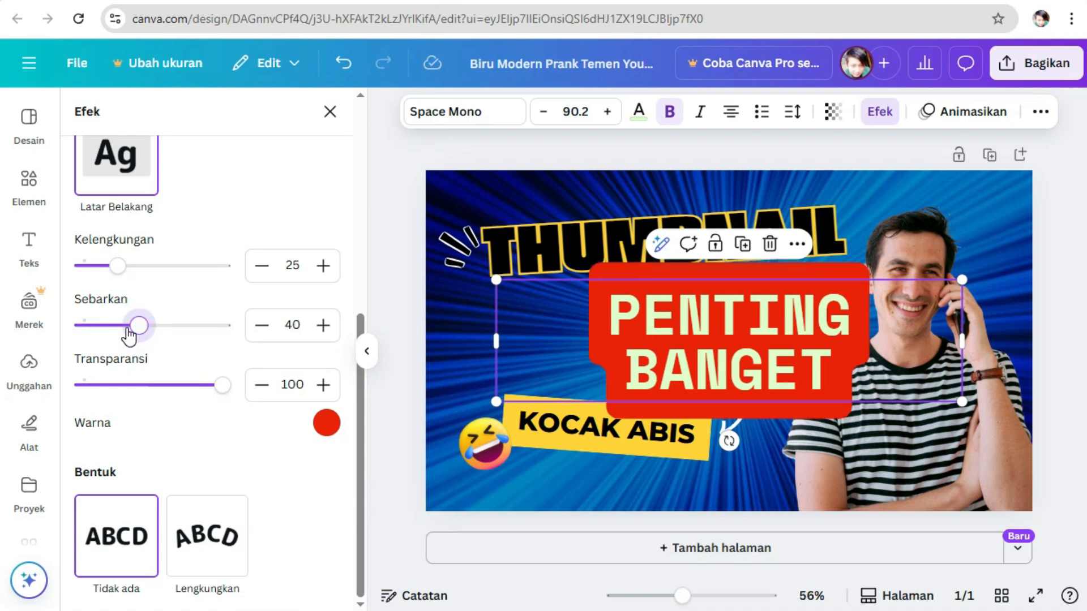
left_click(121, 326)
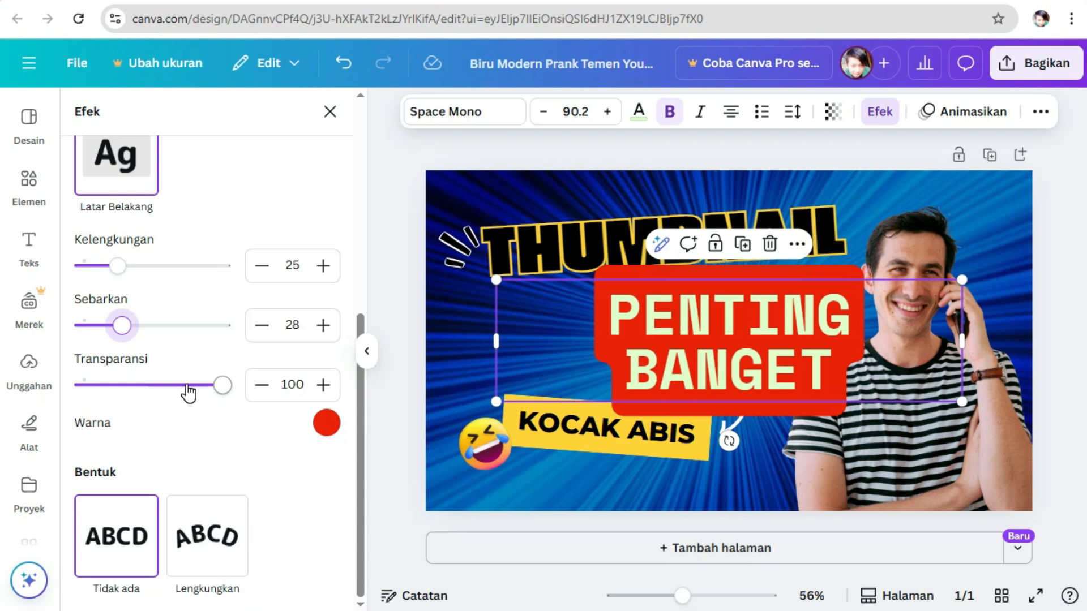
- Try a lower transparency value for the red background effect, restore it to 100 and deselect the text
left_click(186, 385)
left_click_drag(207, 391, 245, 390)
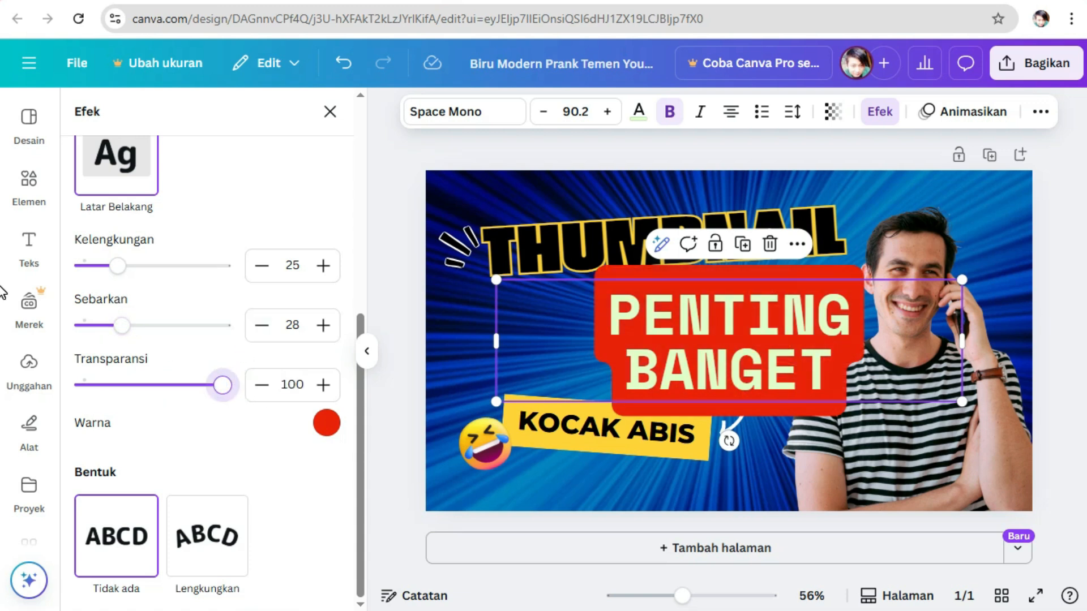
key("Escape")
key("Escape")
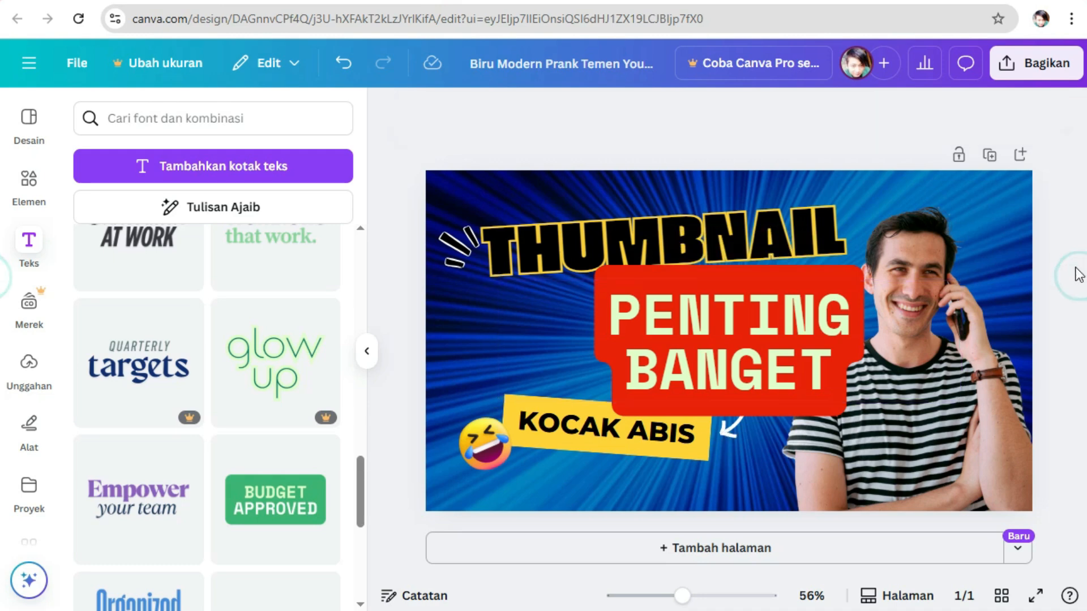
- Shrink the PENTING BANGET text to size 57.6 and place it between the THUMBNAIL headline and the yellow KOCAK ABIS box
left_click(828, 337)
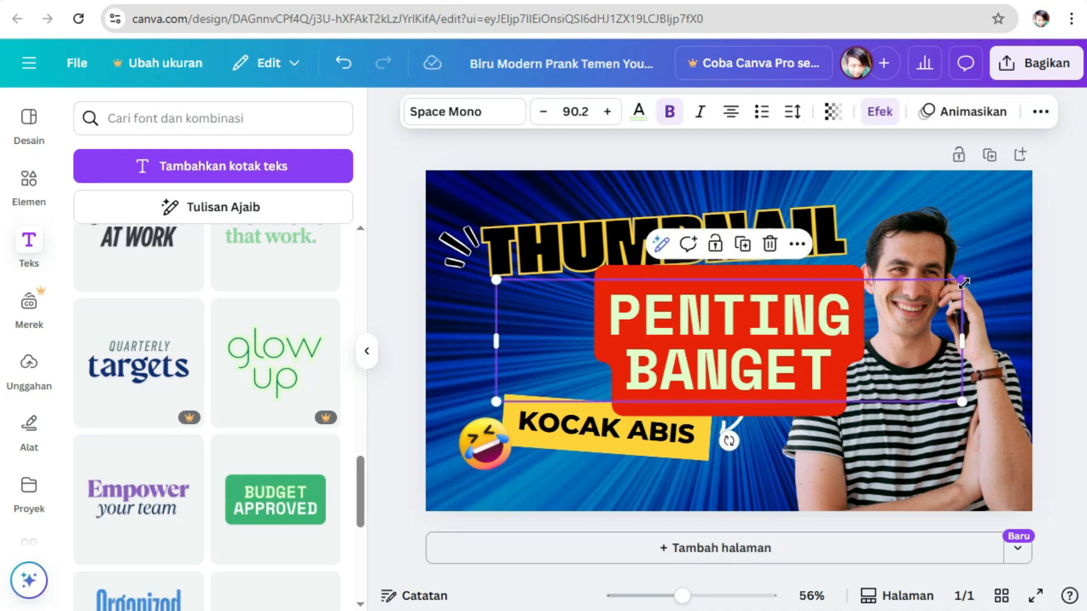
left_click_drag(964, 283, 665, 325)
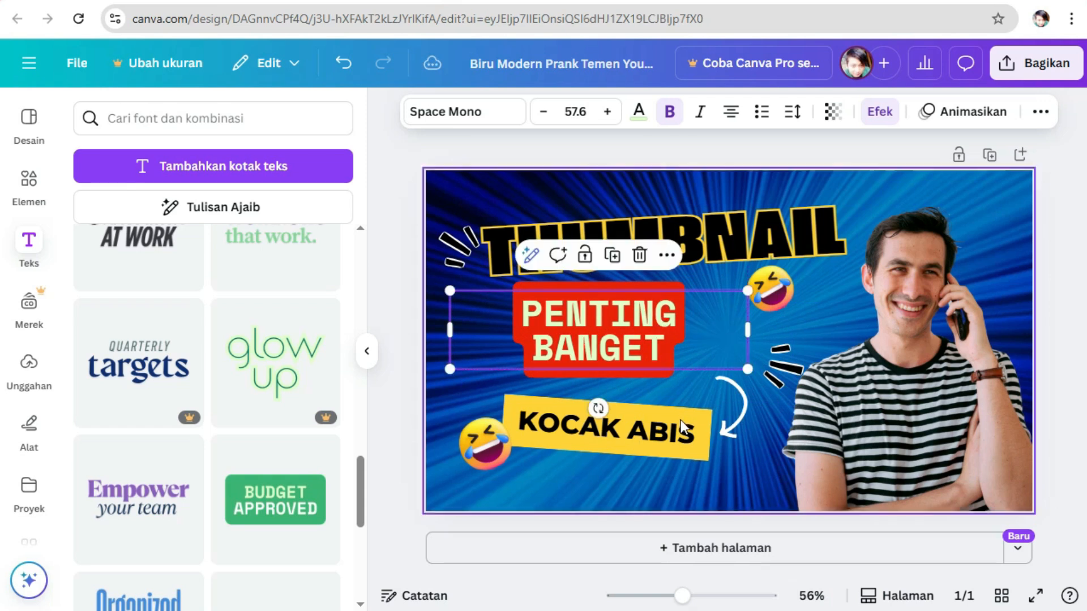
- Replace the KOCAK ABIS text on the yellow box with DAPETIN PENONTON
double_click(669, 444)
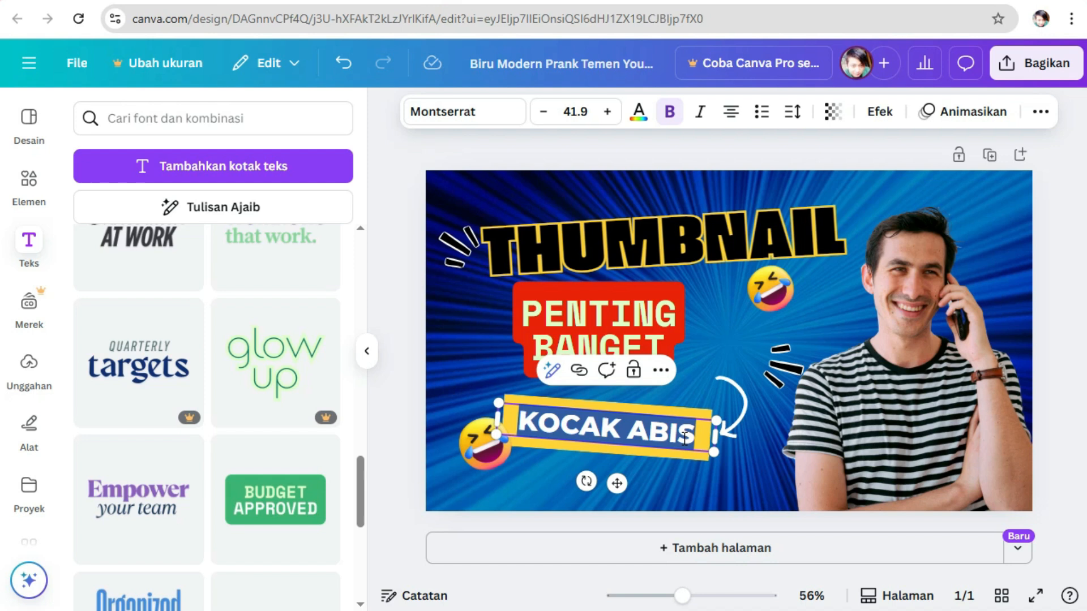
type("DA")
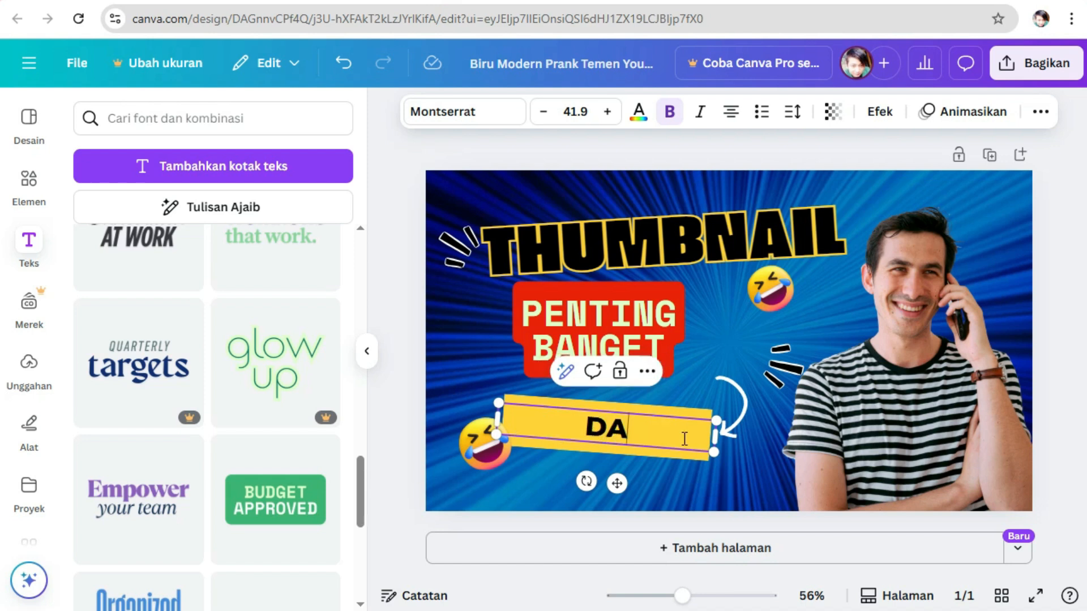
type("PETIN ")
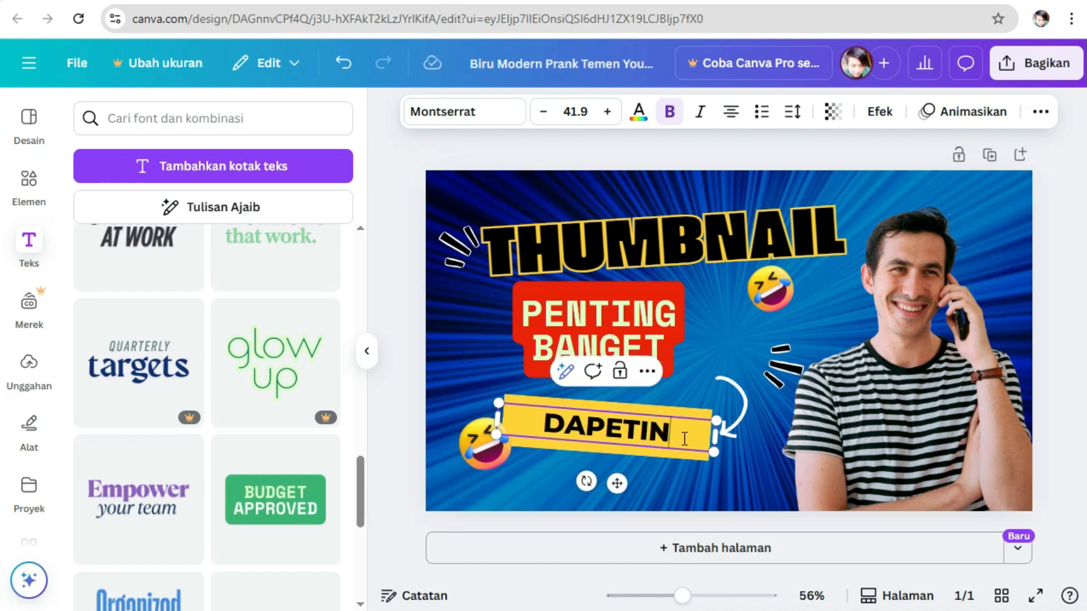
type("PE")
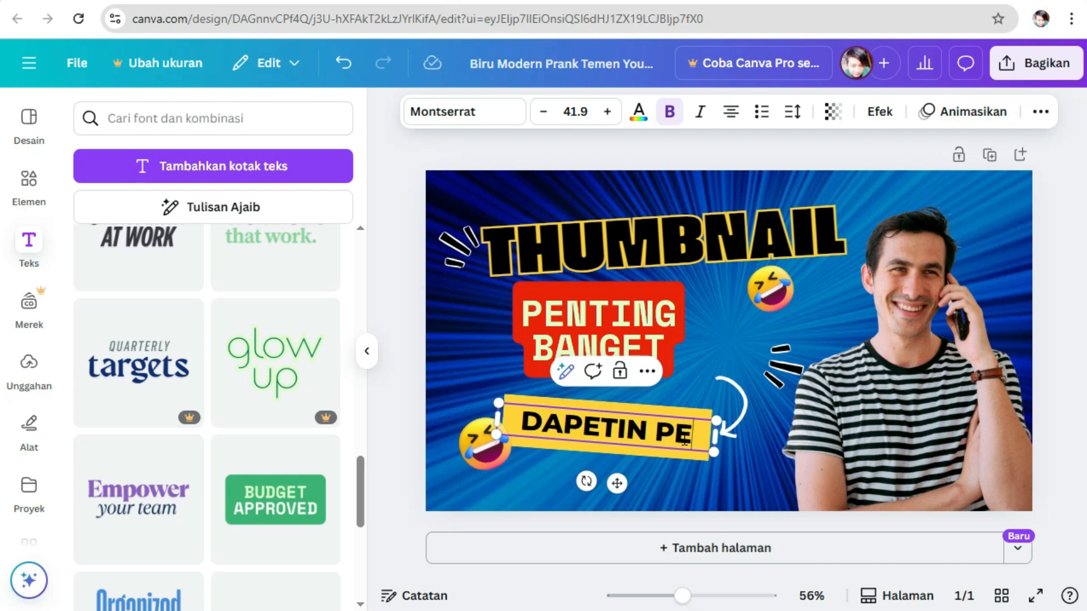
type("NONTON")
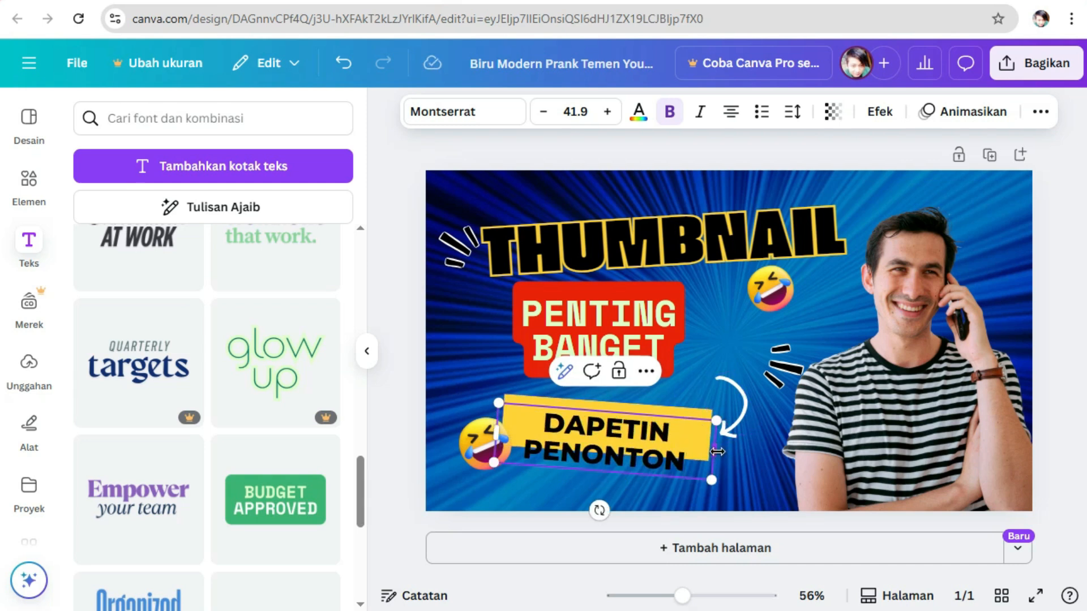
- Widen the DAPETIN PENONTON text box to fit one line and stretch the yellow box behind it to match
left_click_drag(717, 452, 827, 447)
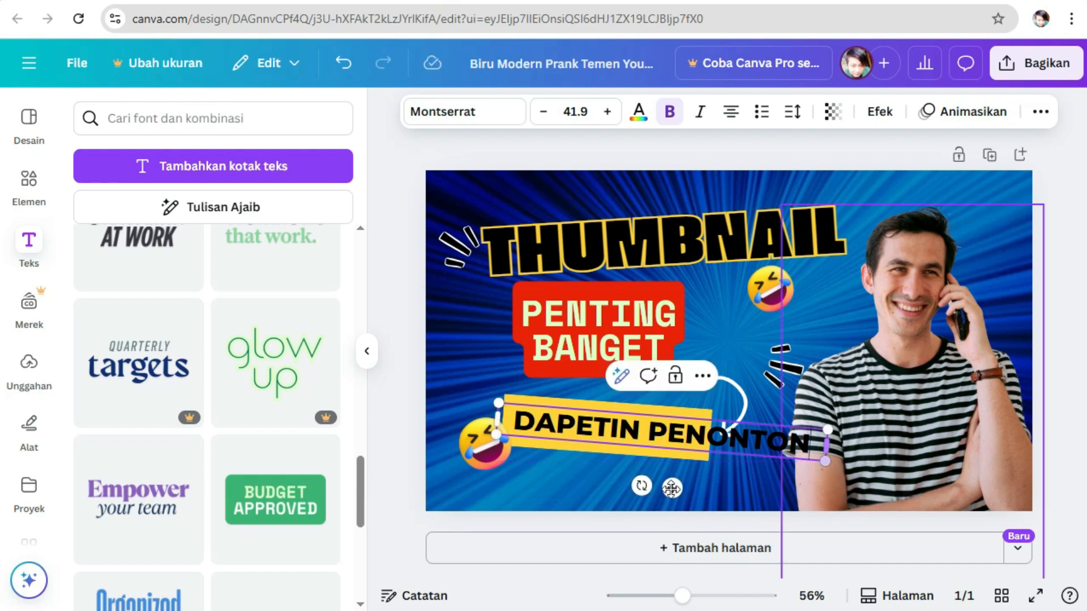
left_click(680, 457)
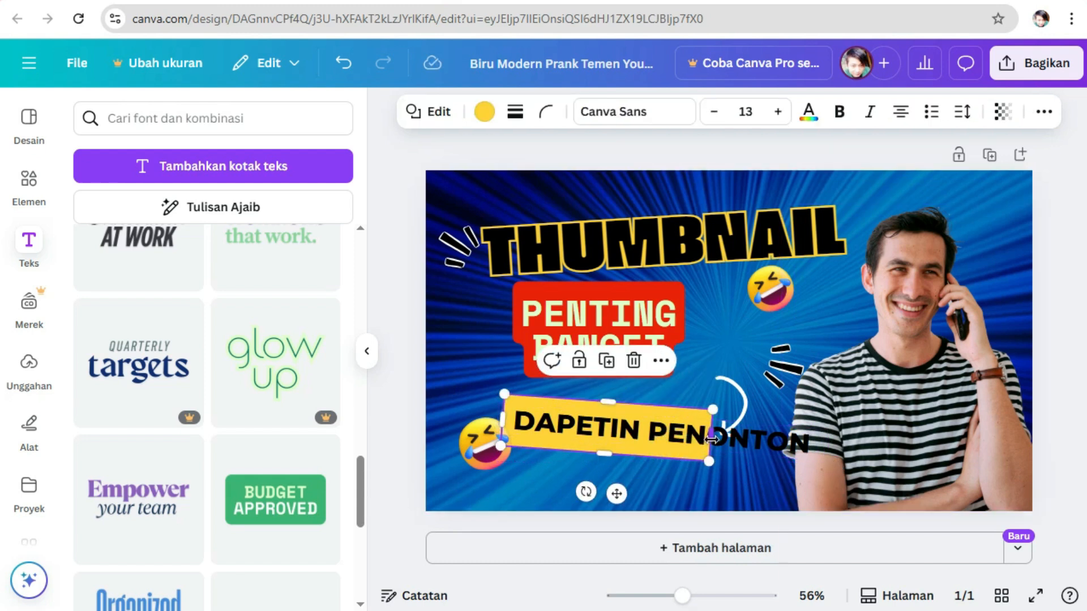
left_click_drag(711, 439, 826, 447)
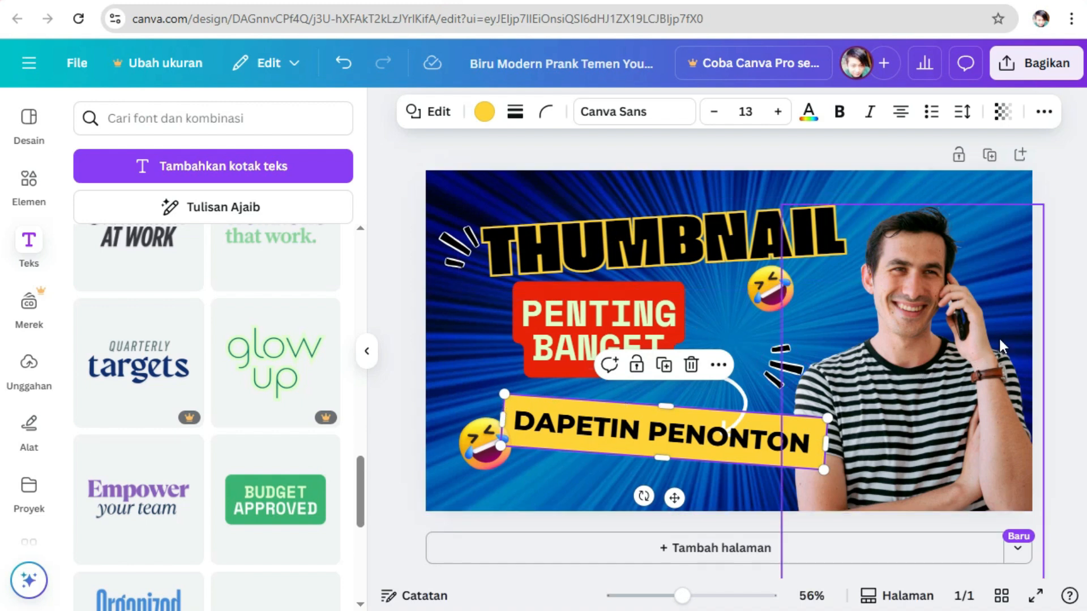
left_click(1073, 310)
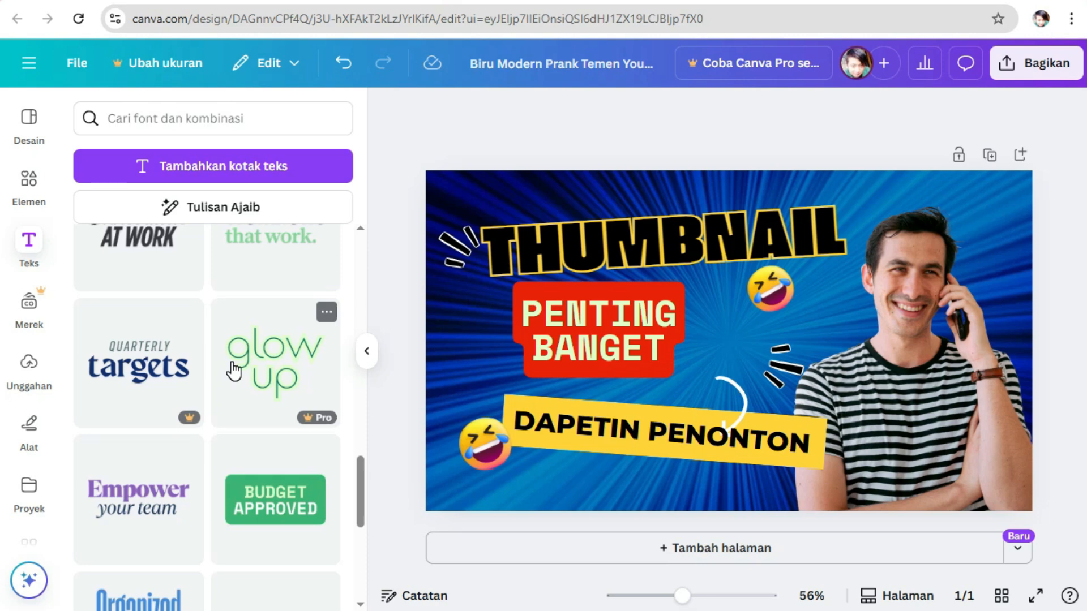
scroll(300, 305, "down", 6)
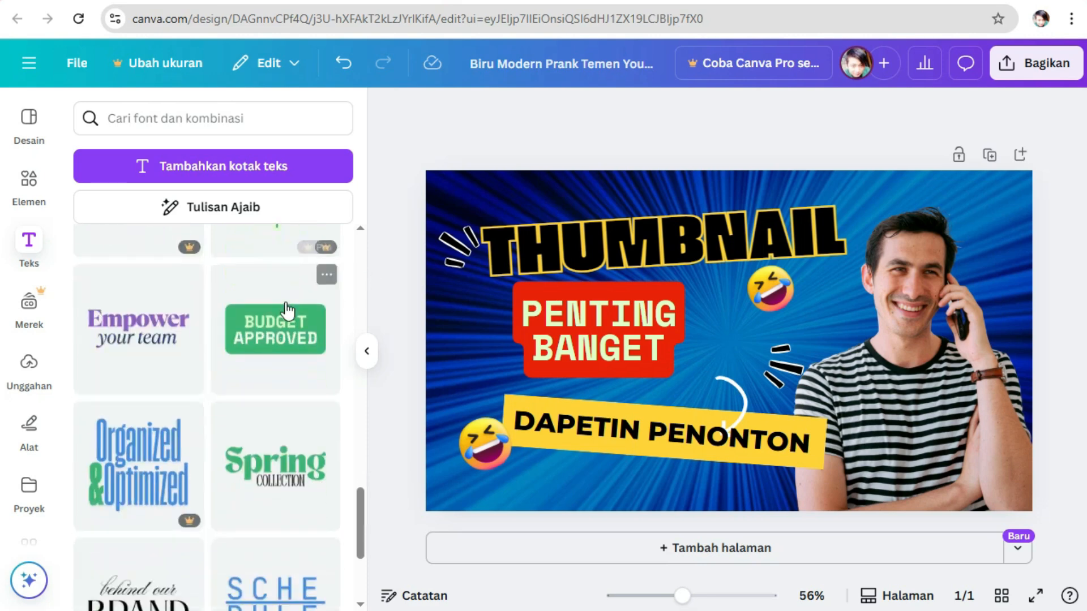
scroll(201, 450, "down", 3)
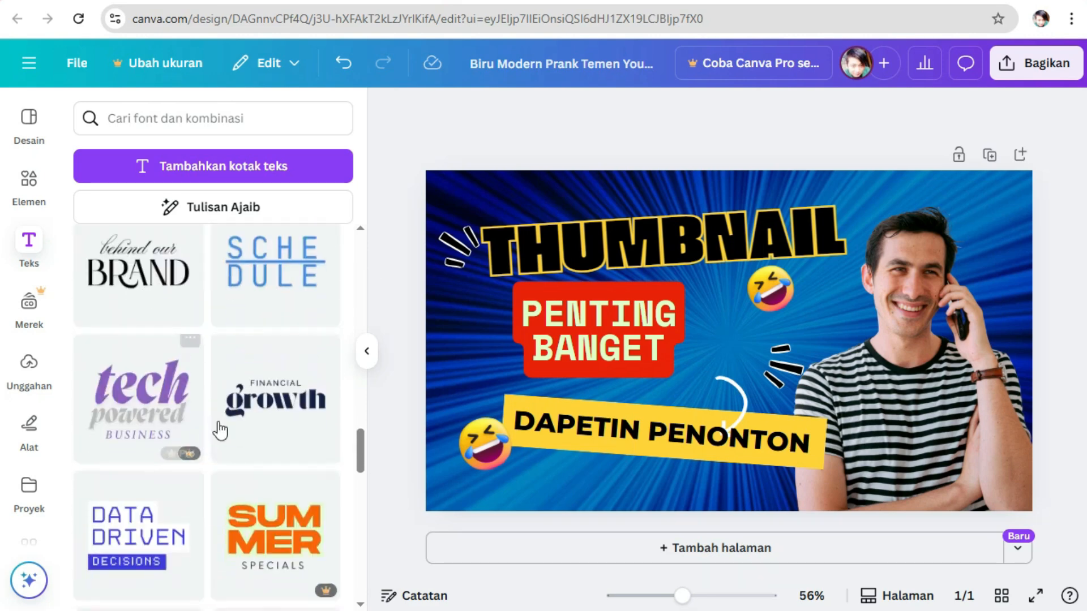
scroll(238, 413, "down", 3)
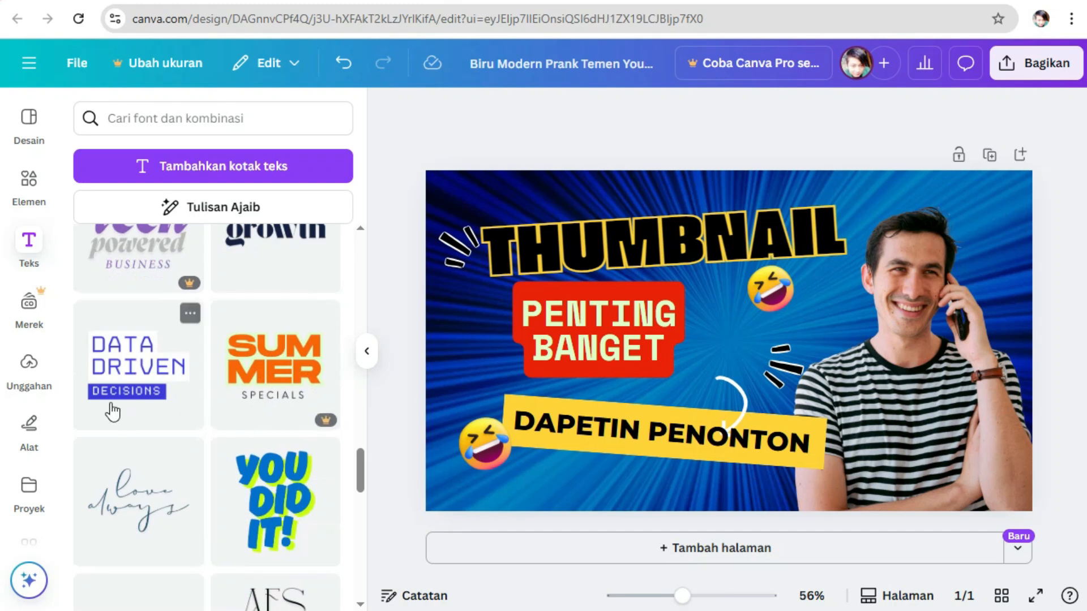
scroll(279, 349, "down", 3)
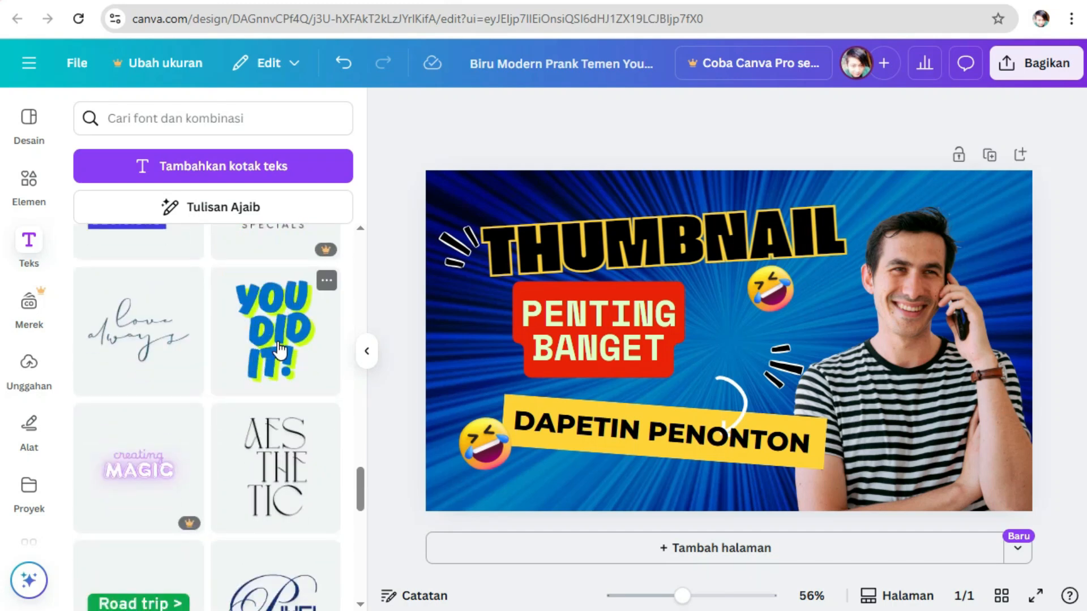
- Move the DAPETIN PENONTON text and its yellow box slightly down and to the left, clear of the curved white arrow
left_click_drag(601, 437, 631, 449)
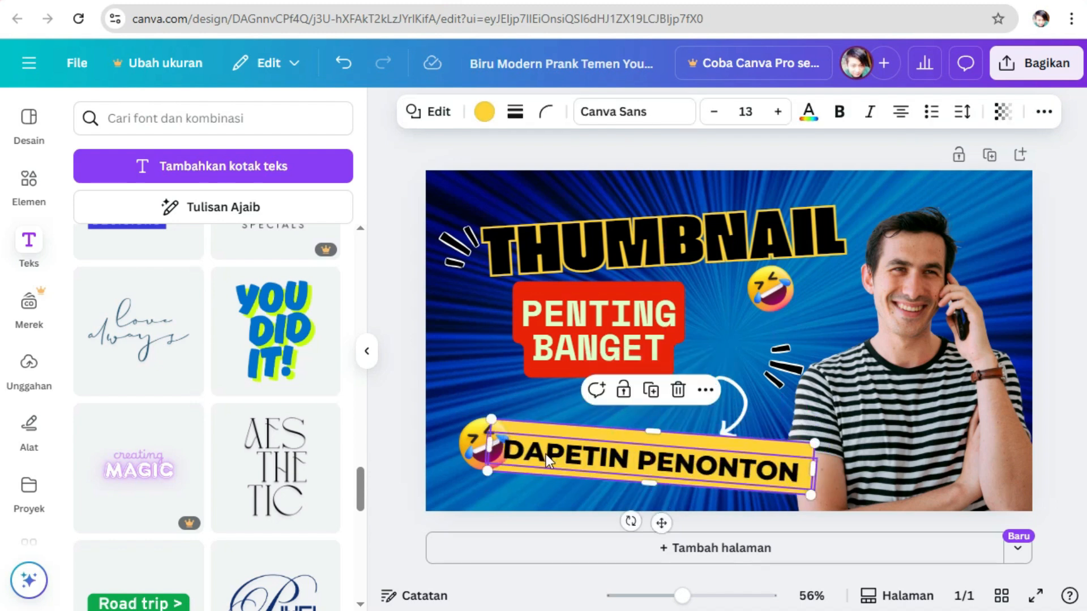
- Delete both laughing emojis, the one beside the yellow box and the one below the THUMBNAIL headline
left_click(484, 432)
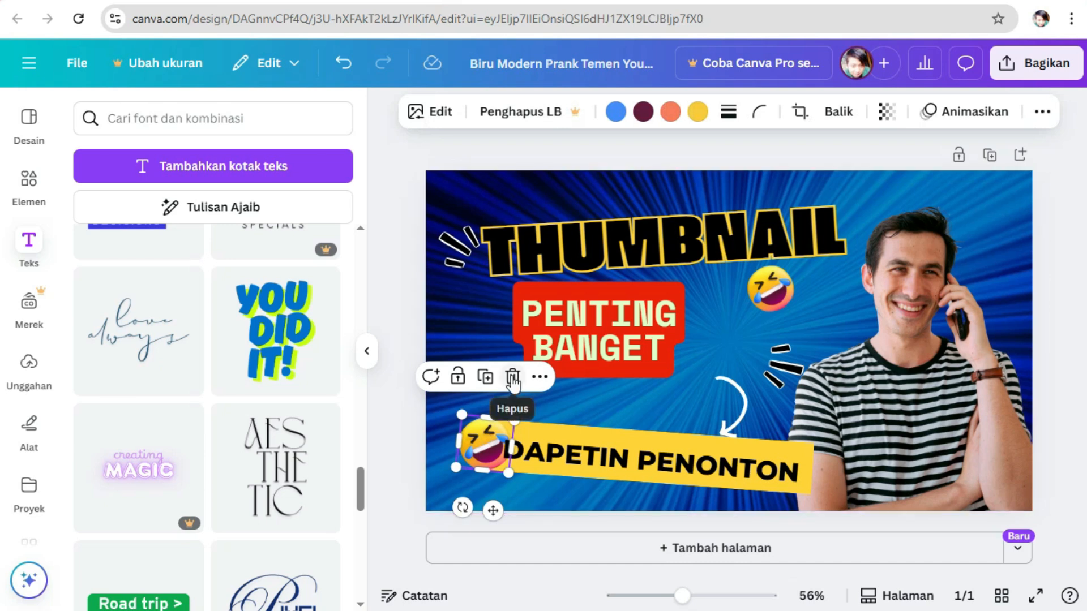
left_click(512, 376)
left_click(775, 294)
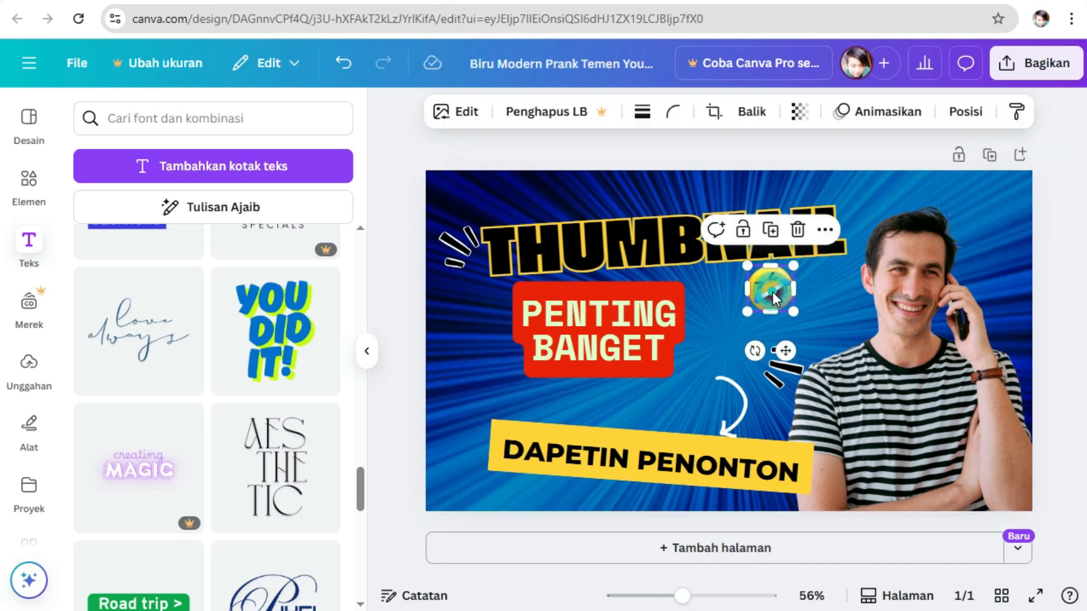
left_click(798, 229)
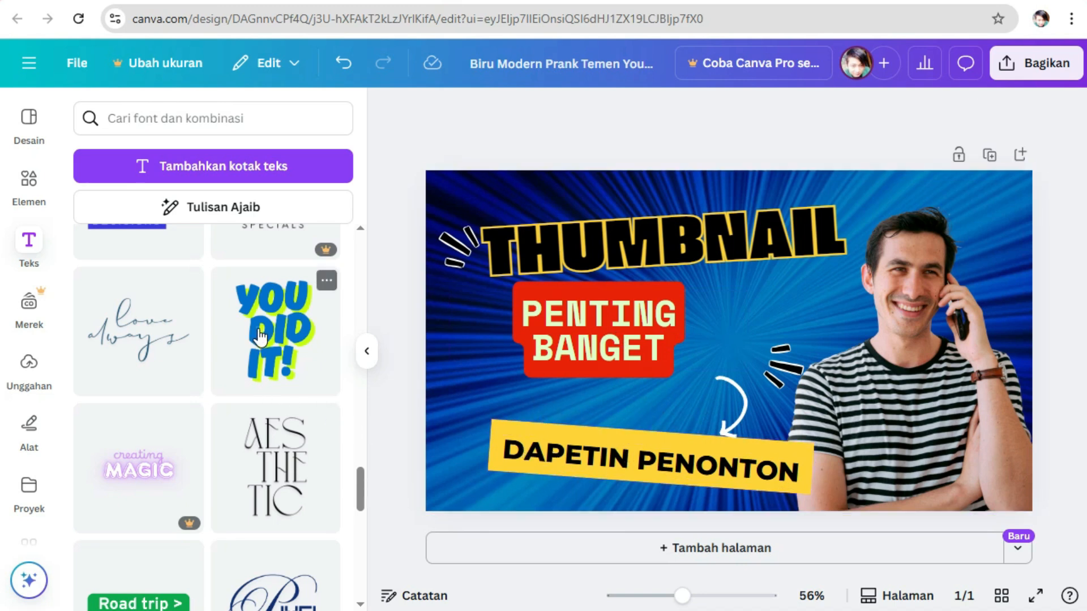
- Add the YOU DID IT! text style with the wording BUAT, and shrink it to size 97.9 in a narrower text box
left_click_drag(260, 334, 849, 348)
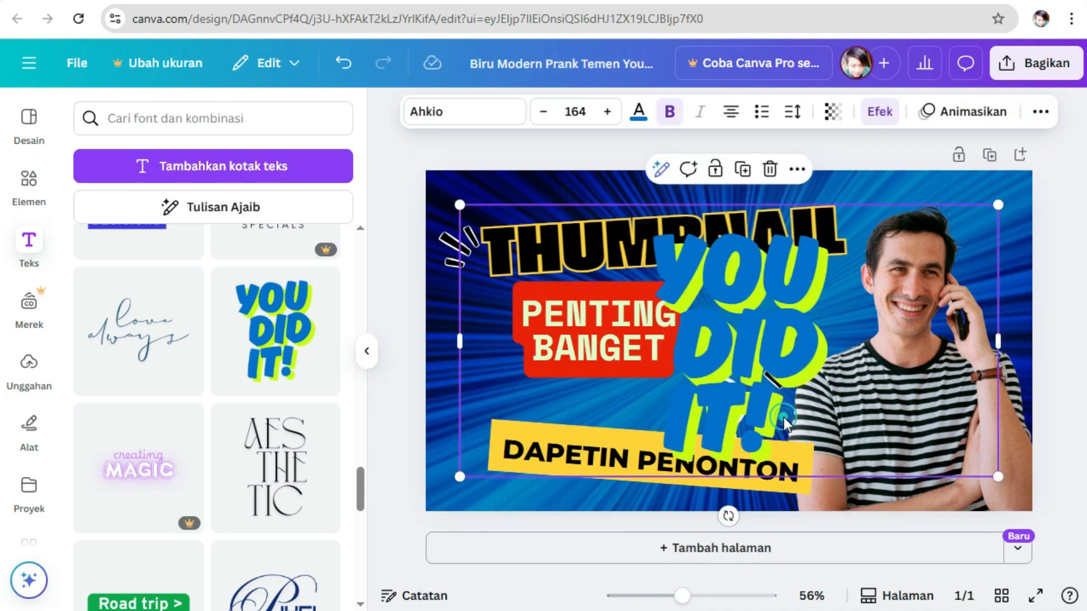
left_click_drag(795, 420, 658, 264)
type("BUAT")
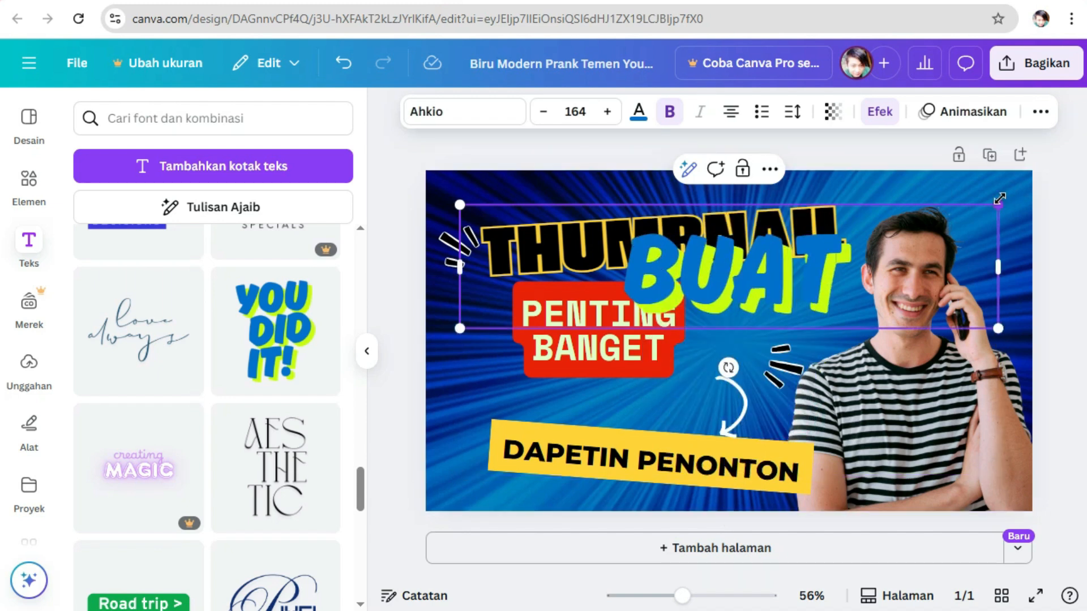
left_click_drag(1000, 201, 784, 256)
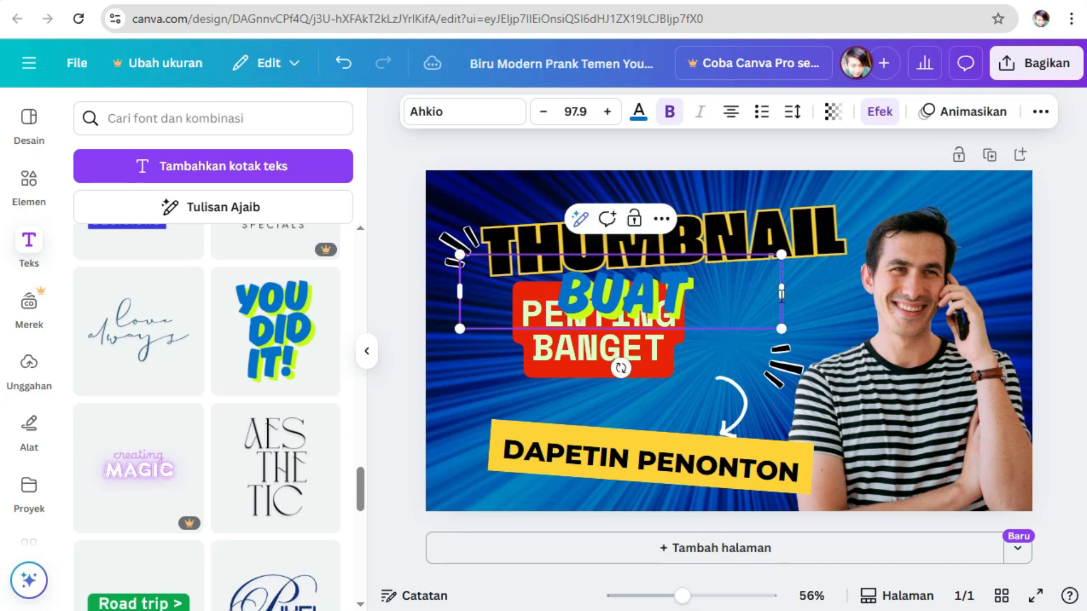
left_click_drag(784, 293, 642, 295)
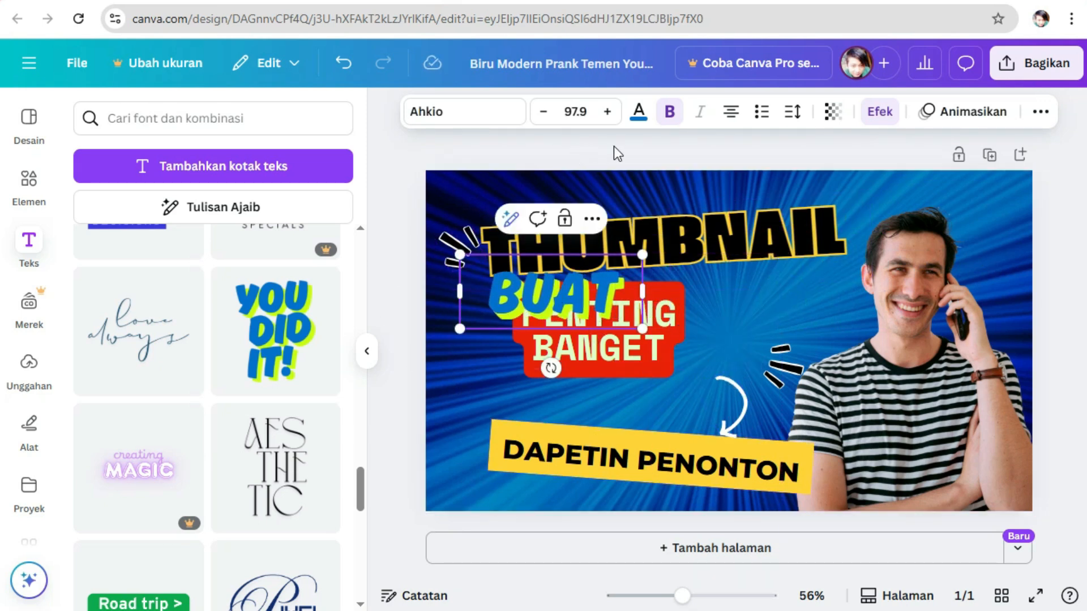
- Set the BUAT text's colour to white
left_click(639, 114)
left_click(274, 249)
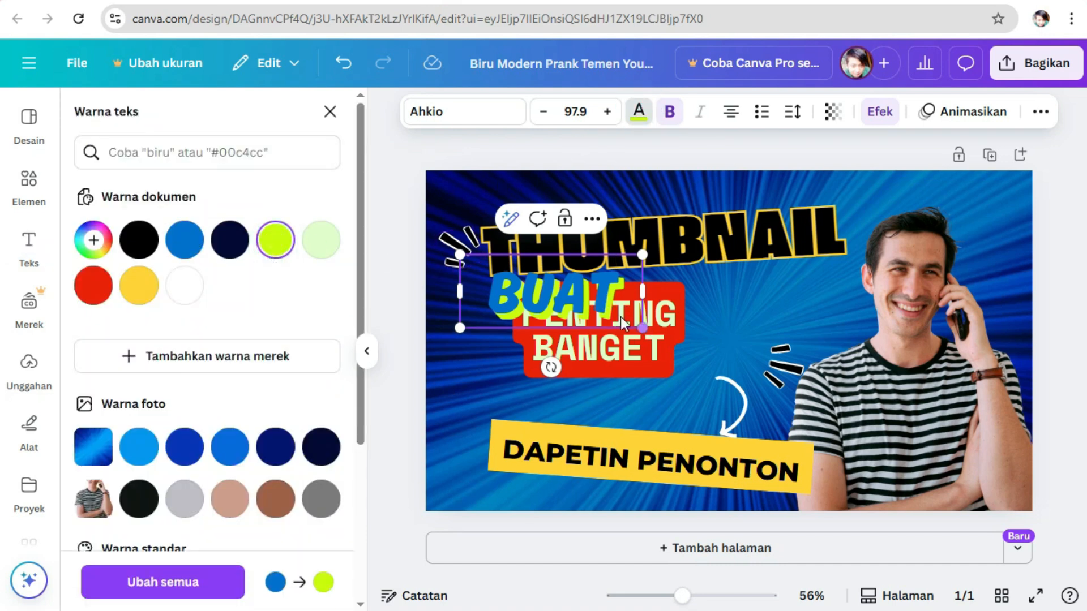
key("ctrl+z")
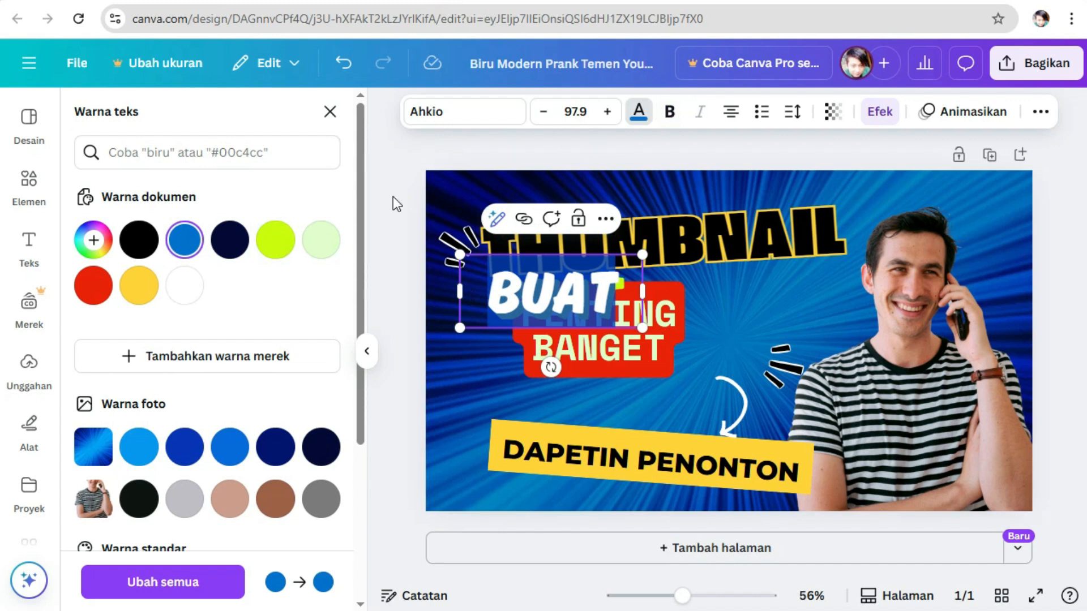
left_click(184, 286)
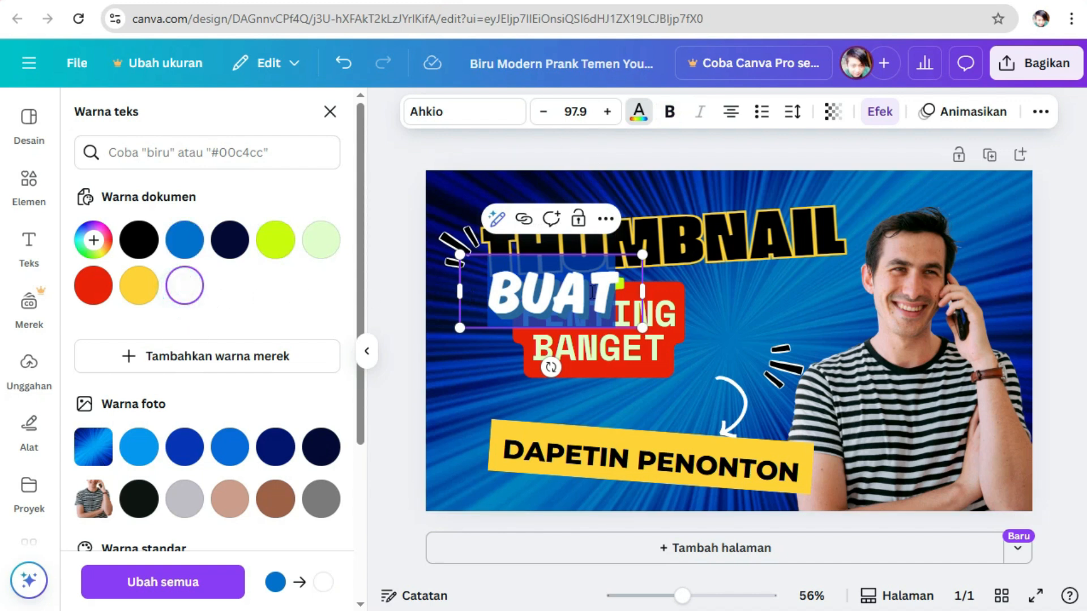
left_click(1074, 276)
left_click(1074, 276)
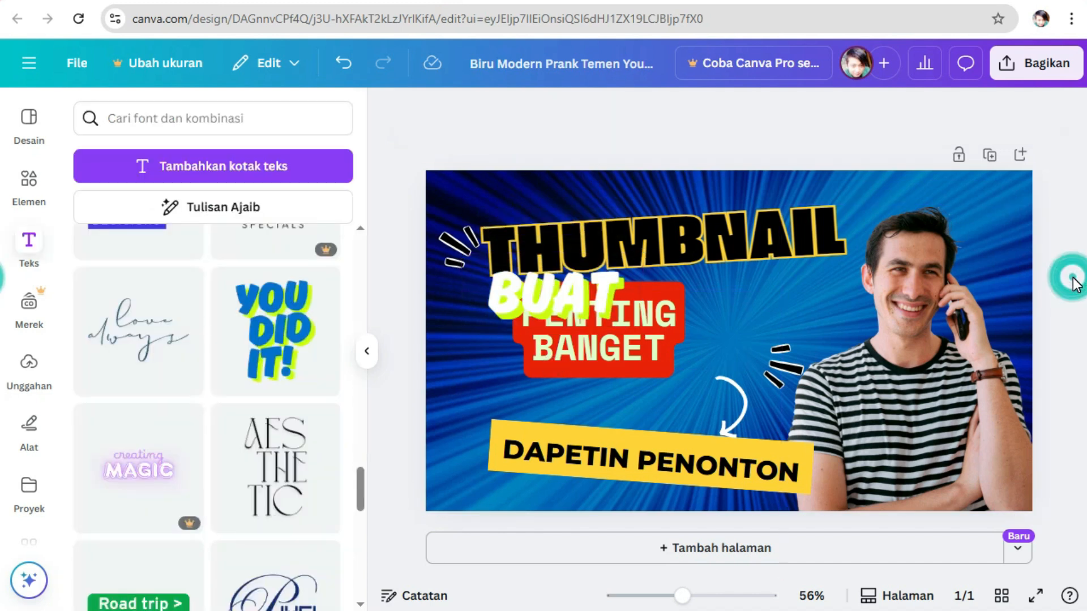
- Change the BUAT text's shadow colour to black and place the text between PENTING BANGET and the yellow DAPETIN PENONTON box
left_click(559, 303)
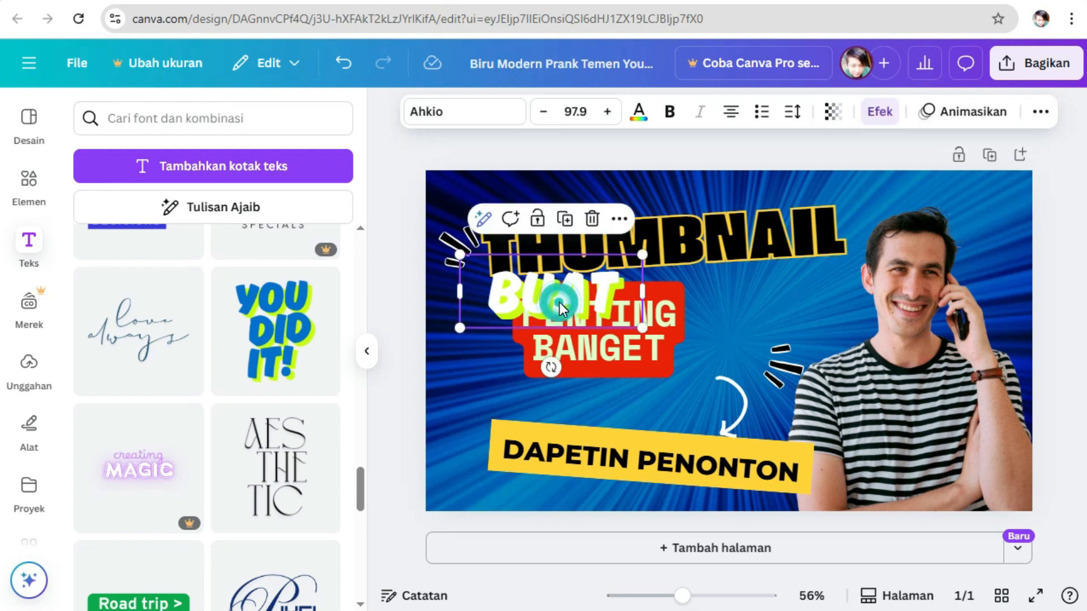
left_click(879, 120)
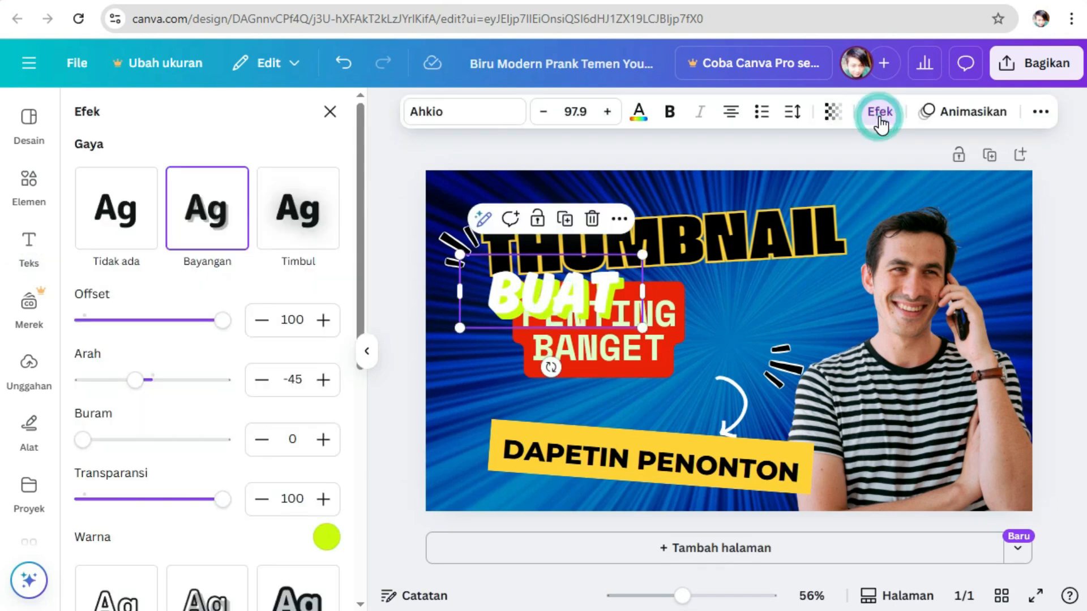
left_click(327, 539)
left_click(133, 352)
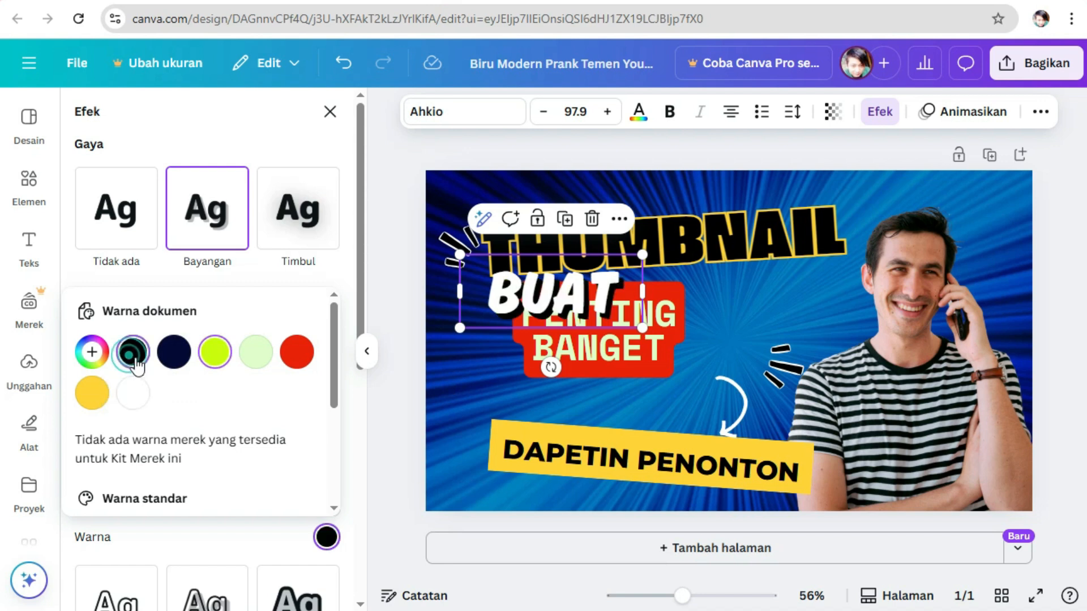
left_click(1067, 271)
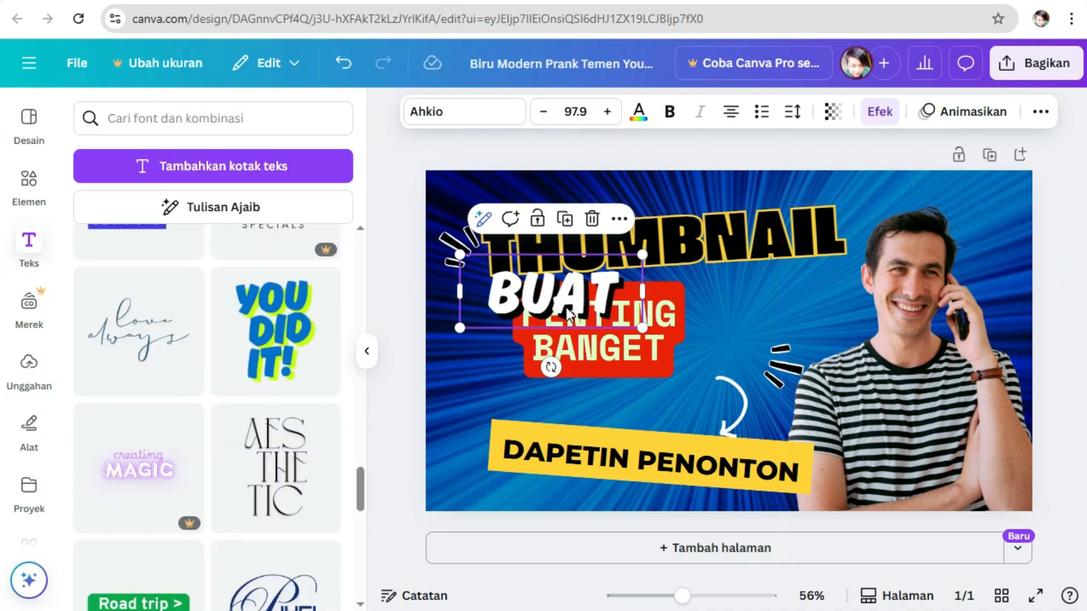
left_click_drag(590, 300, 645, 407)
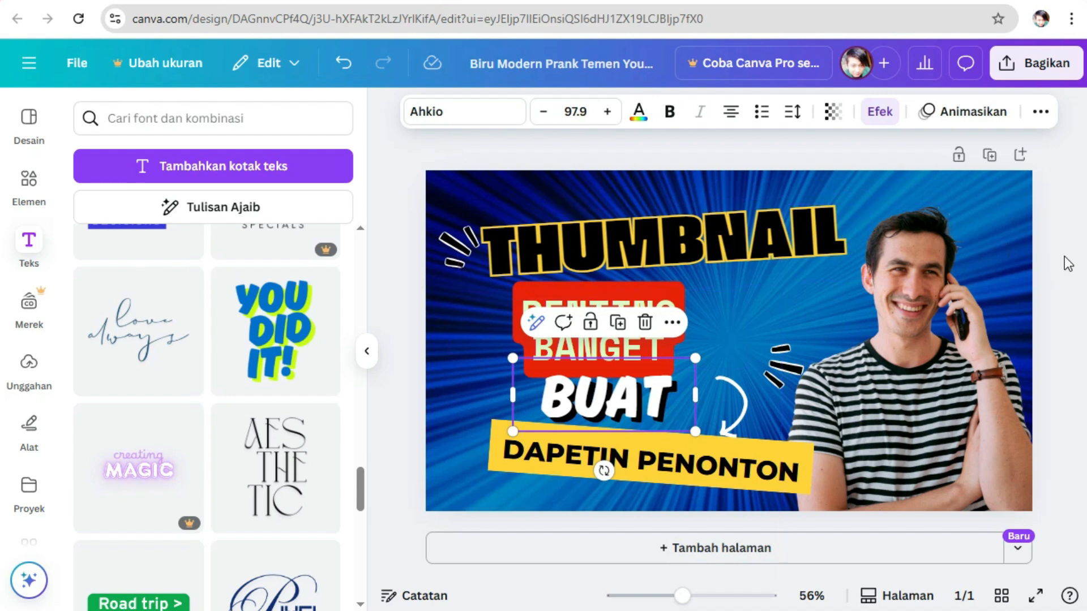
left_click(1078, 240)
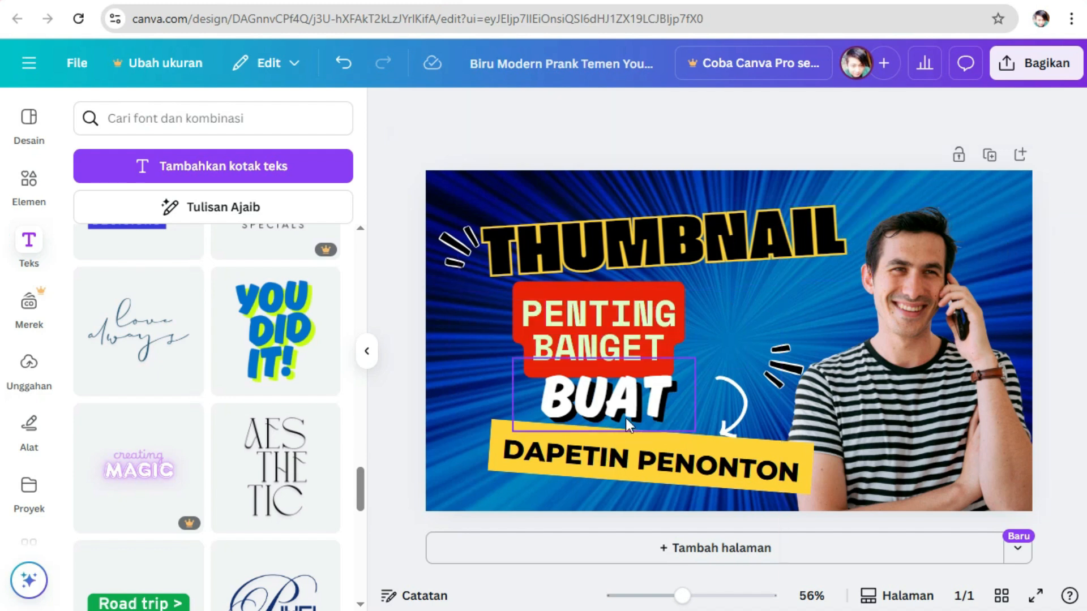
- Upload the image Snapshot_22-removebg-preview from the Downloads folder and delete the template's photo of the man in the striped shirt
left_click(923, 358)
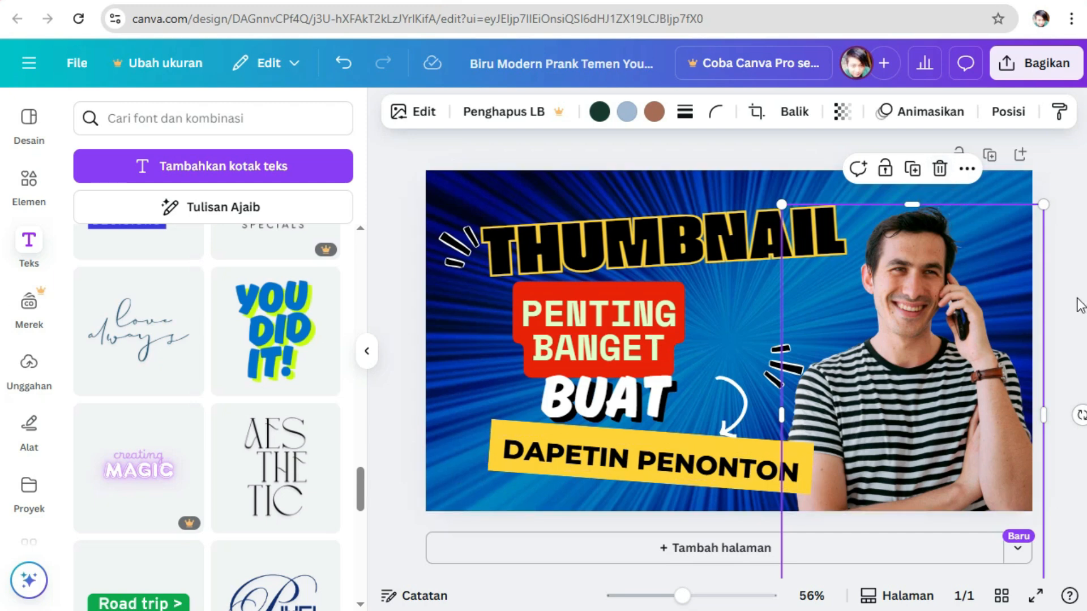
scroll(151, 340, "down", 5)
scroll(151, 334, "up", 3)
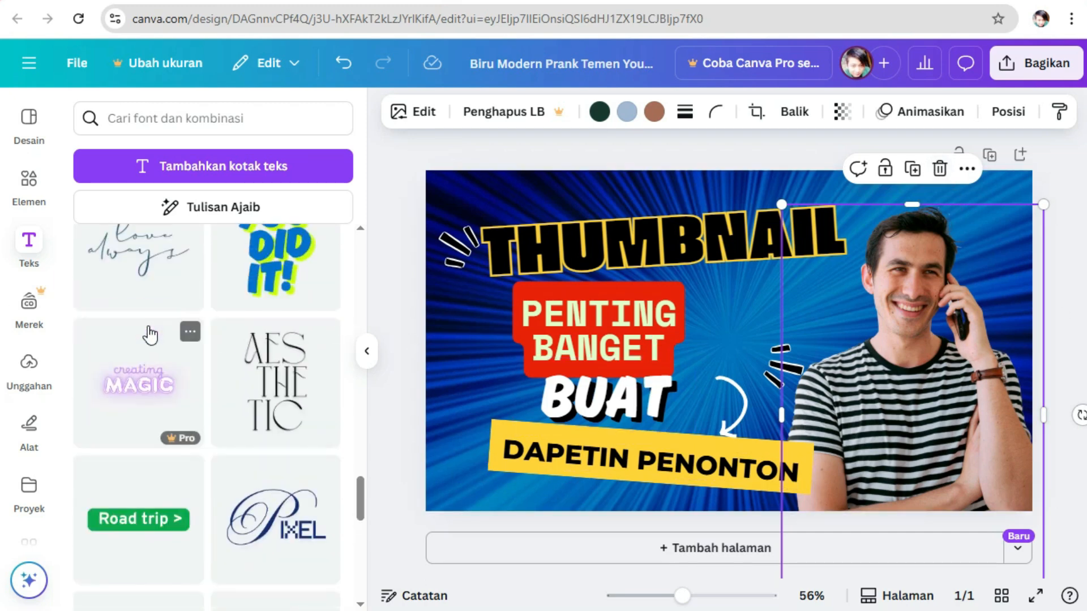
left_click(28, 367)
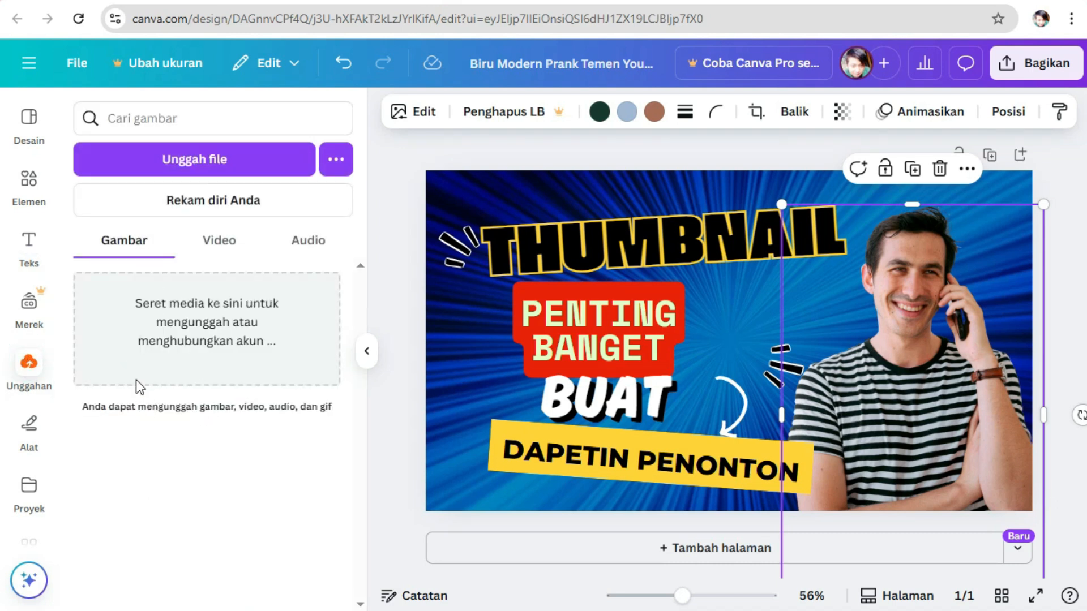
left_click(223, 245)
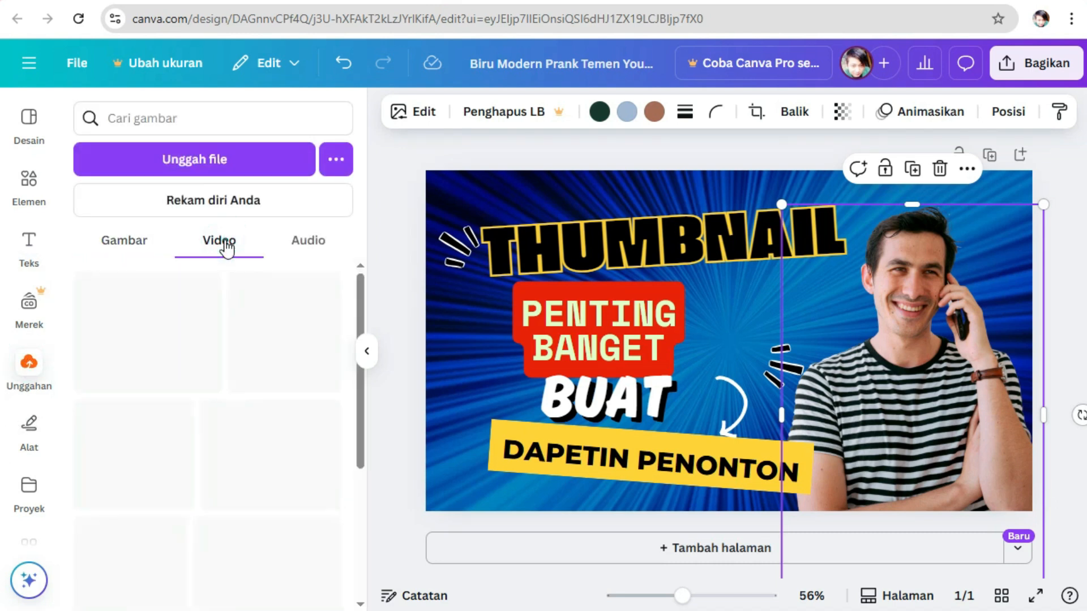
left_click(125, 242)
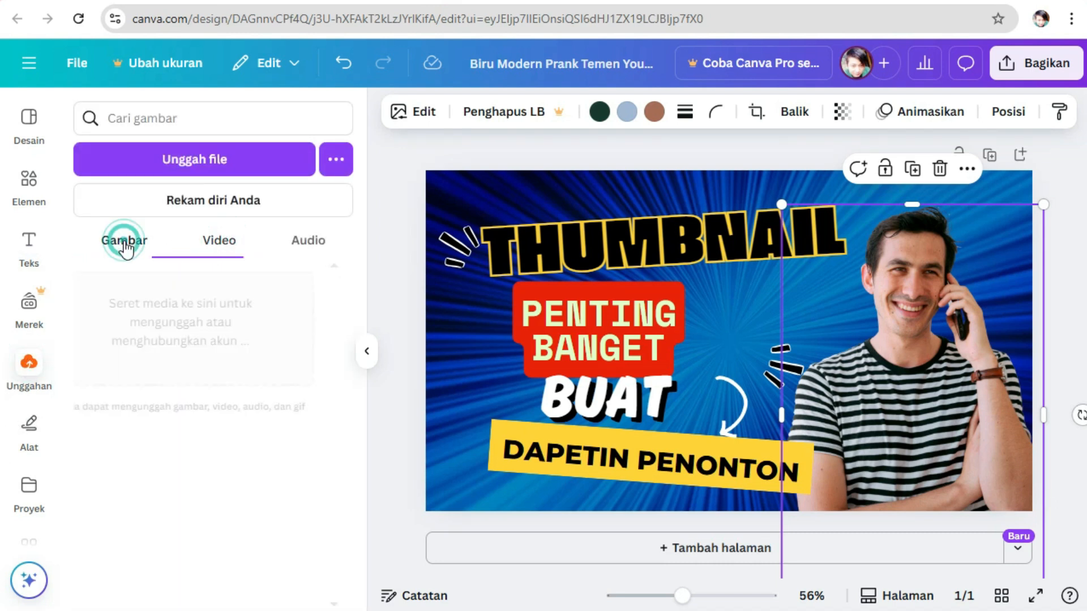
left_click(160, 168)
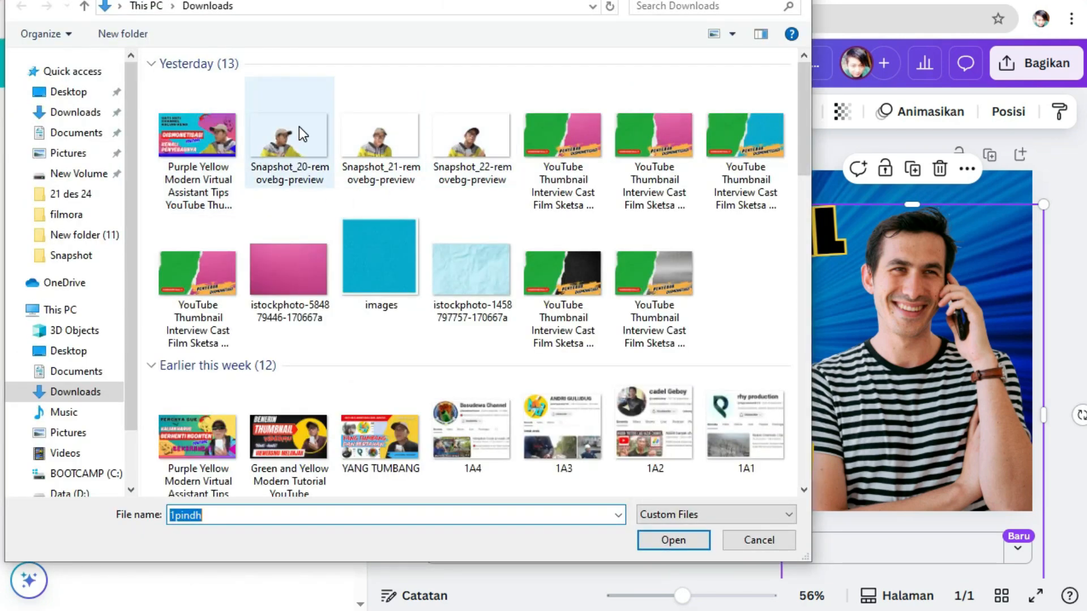
left_click(470, 139)
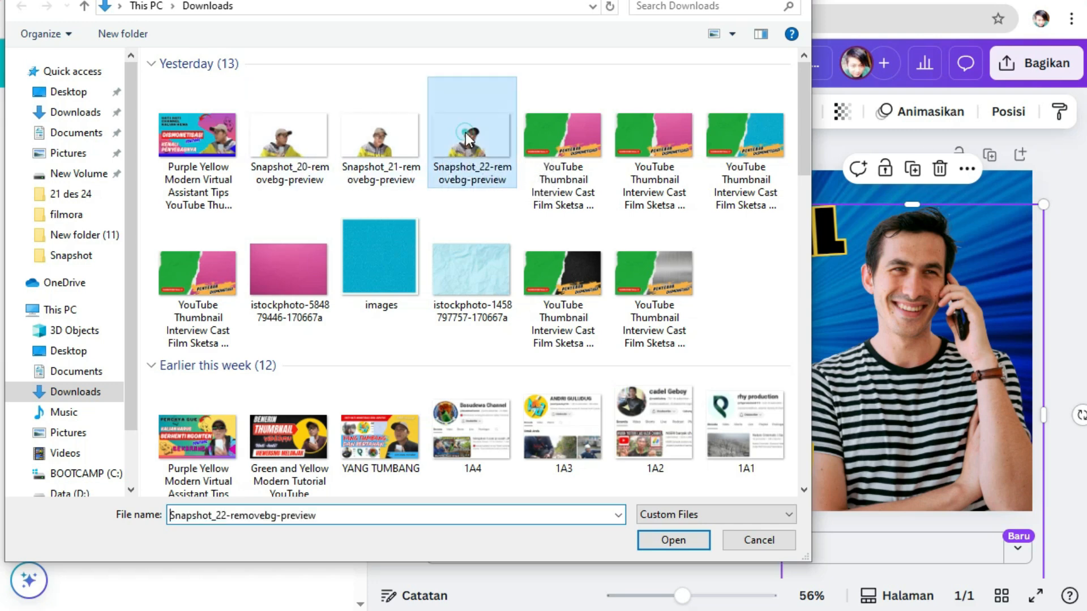
left_click(673, 540)
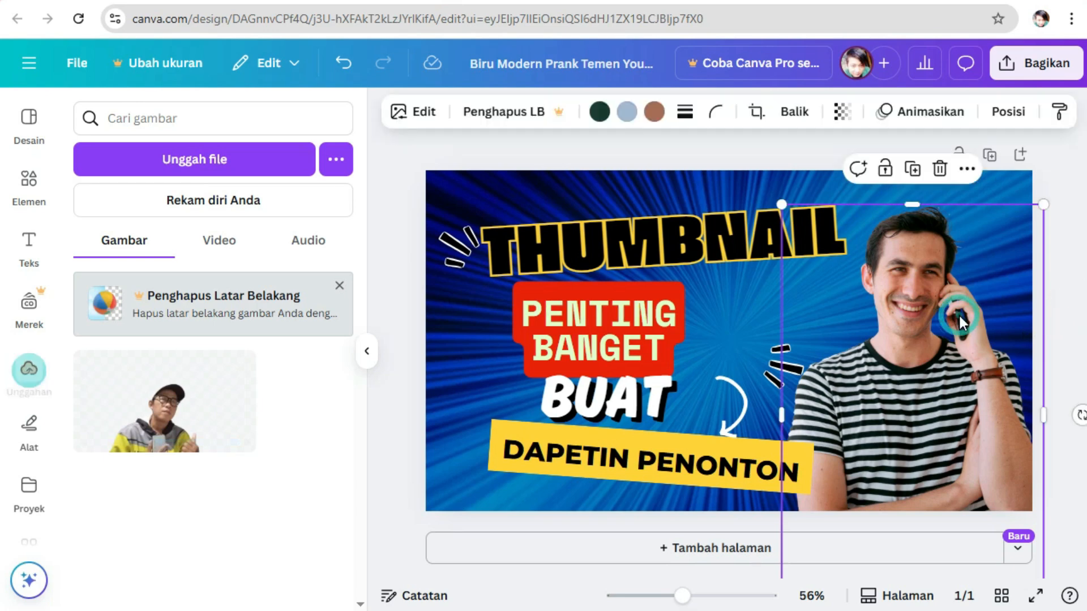
left_click(940, 170)
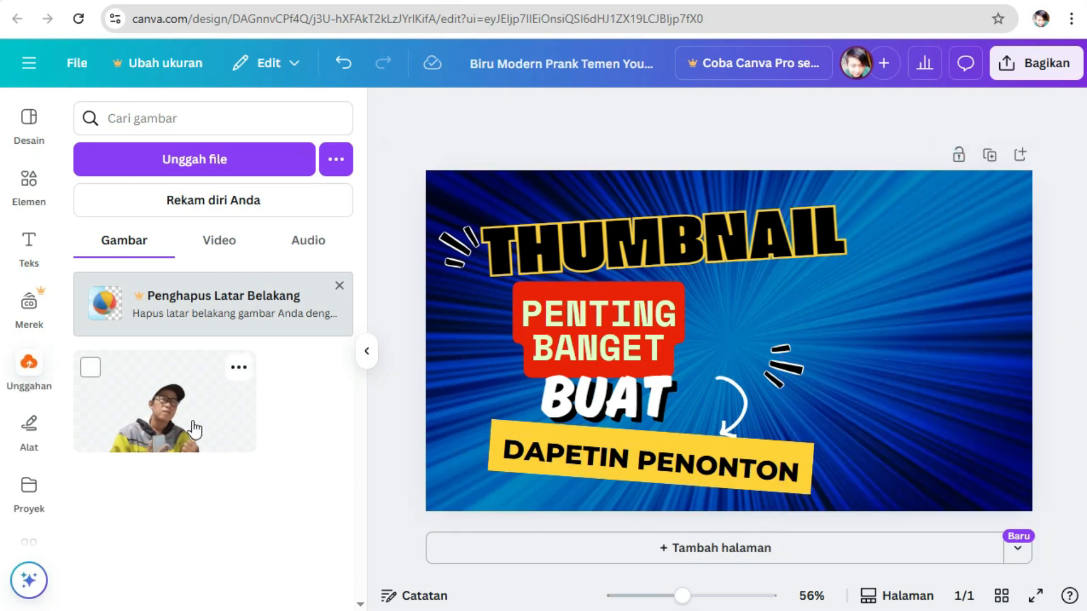
left_click(159, 436)
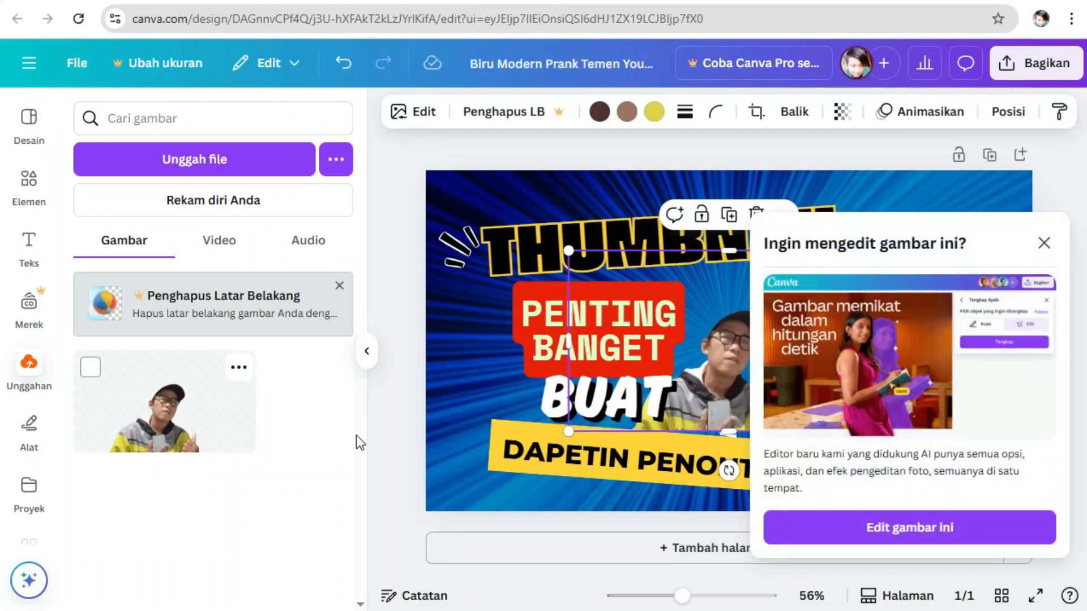
left_click(1045, 243)
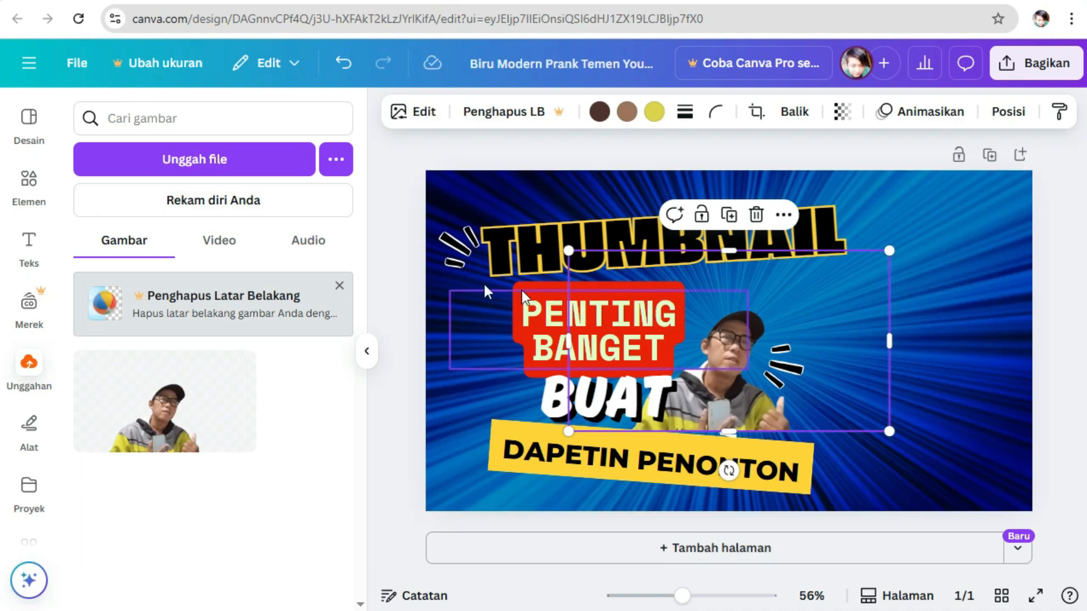
left_click(798, 114)
left_click(803, 161)
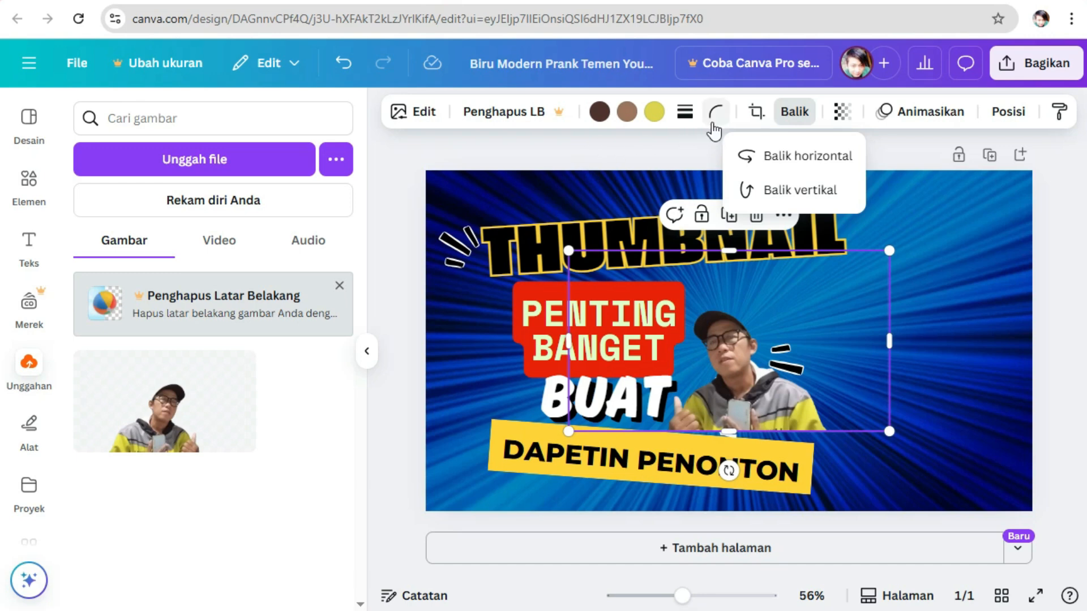
left_click(757, 113)
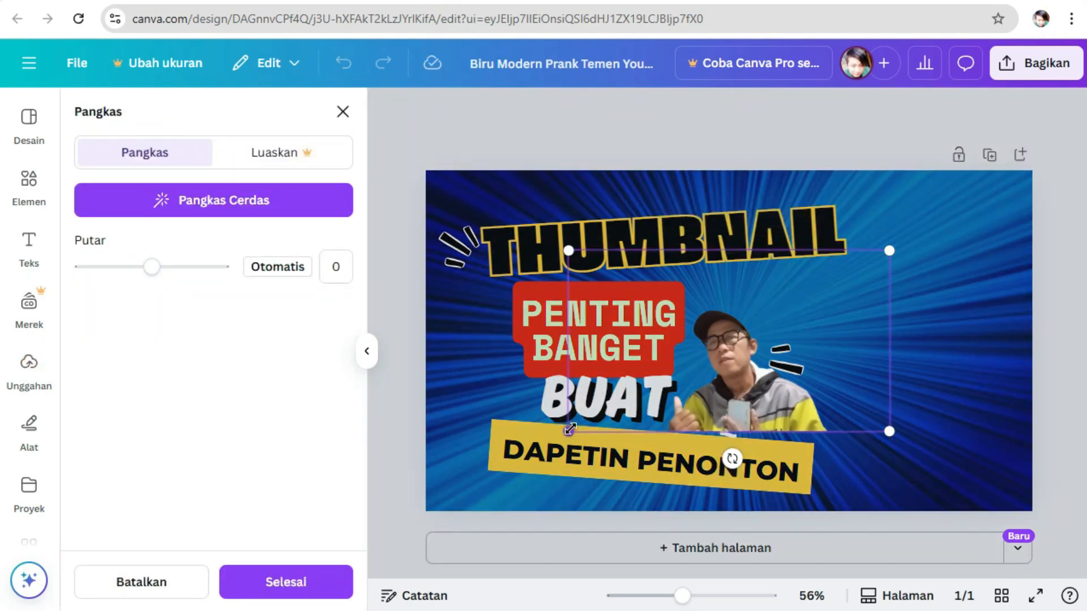
left_click(1061, 321)
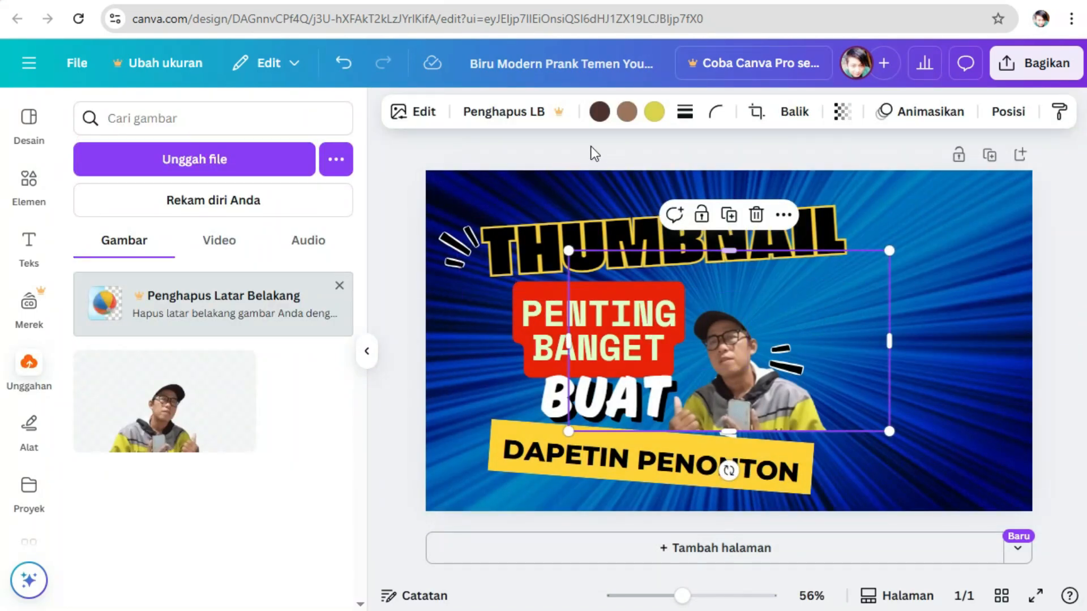
left_click(756, 215)
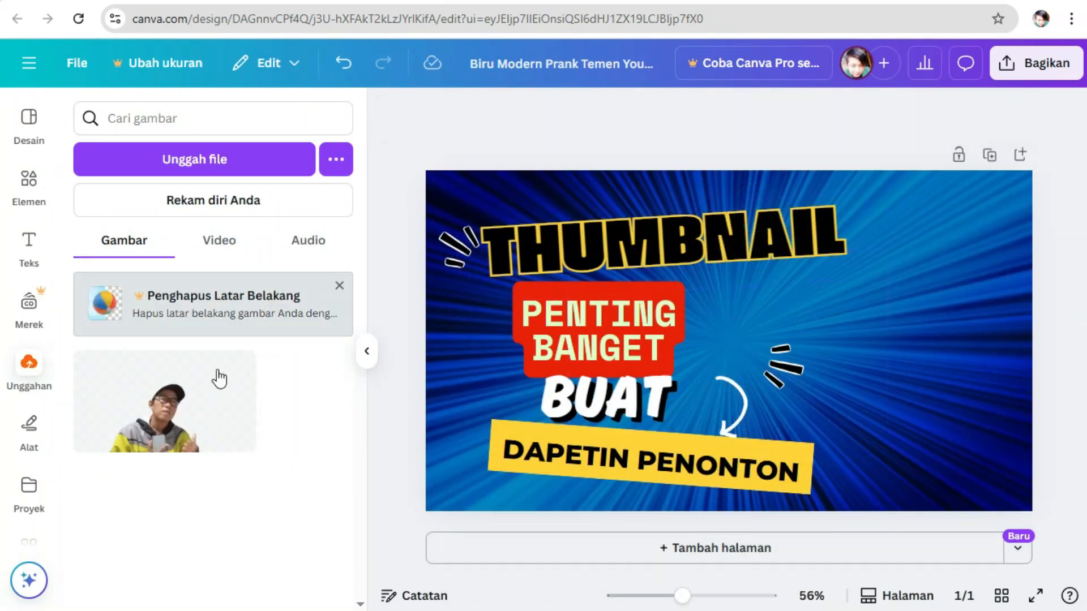
- Add the uploaded cut-out photo of the man in the cap to the page and crop away its empty margins above and beside him
left_click(219, 378)
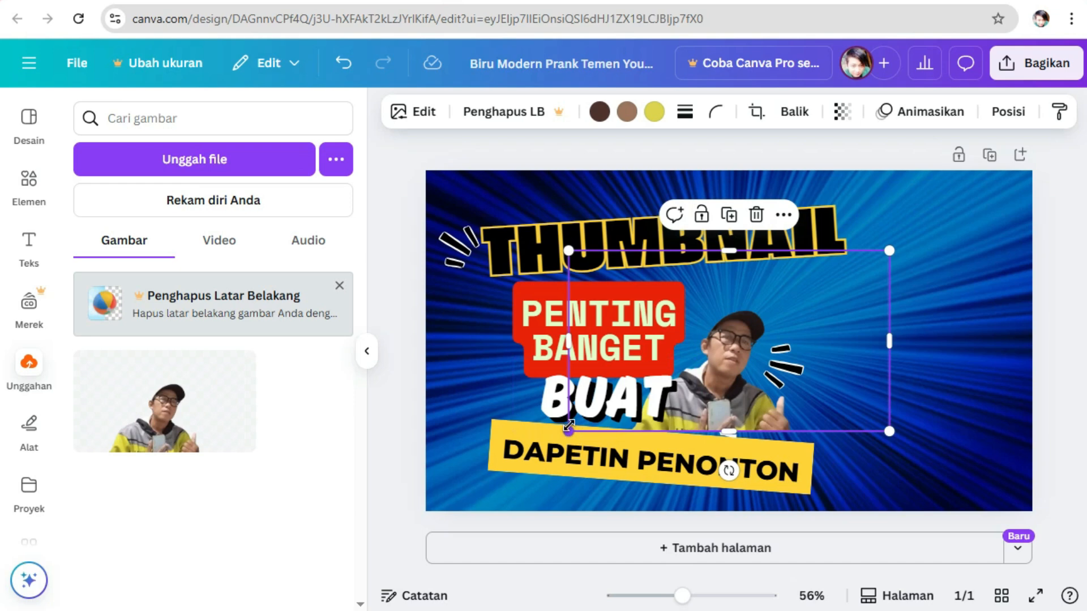
left_click(755, 113)
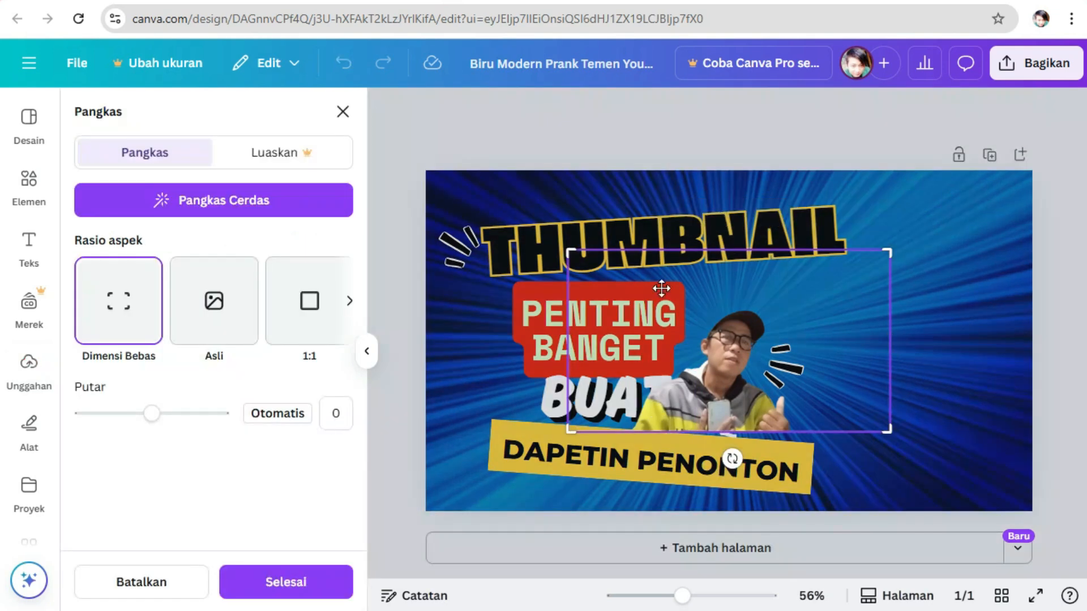
left_click_drag(570, 256, 633, 288)
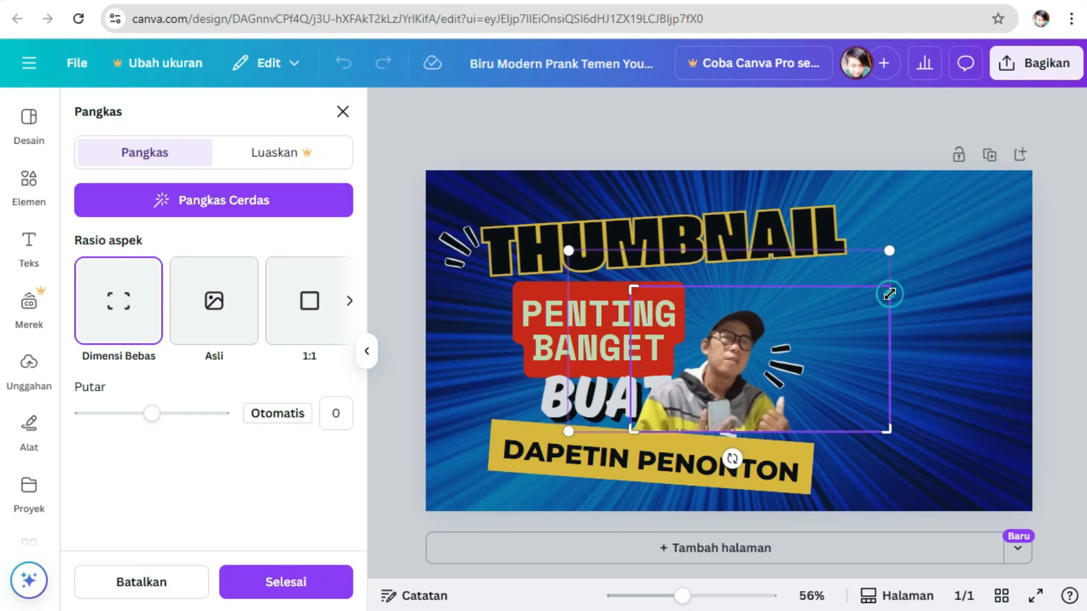
left_click_drag(890, 294, 810, 305)
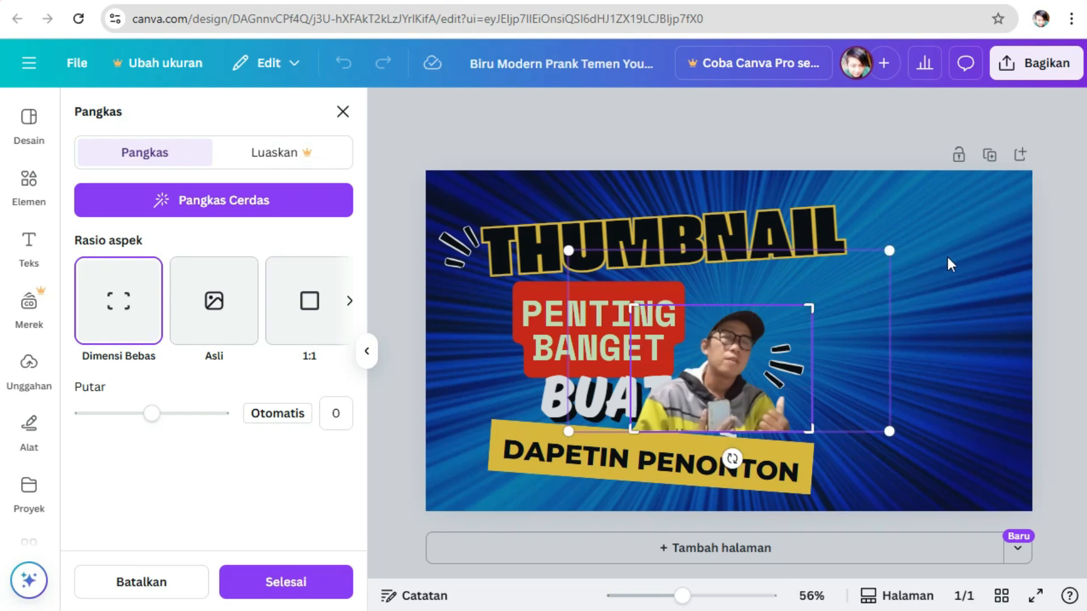
left_click(277, 586)
- Flip the cut-out photo horizontally, enlarge it to about 793 × 552 px, and place it at about X 640, Y 163
left_click(787, 113)
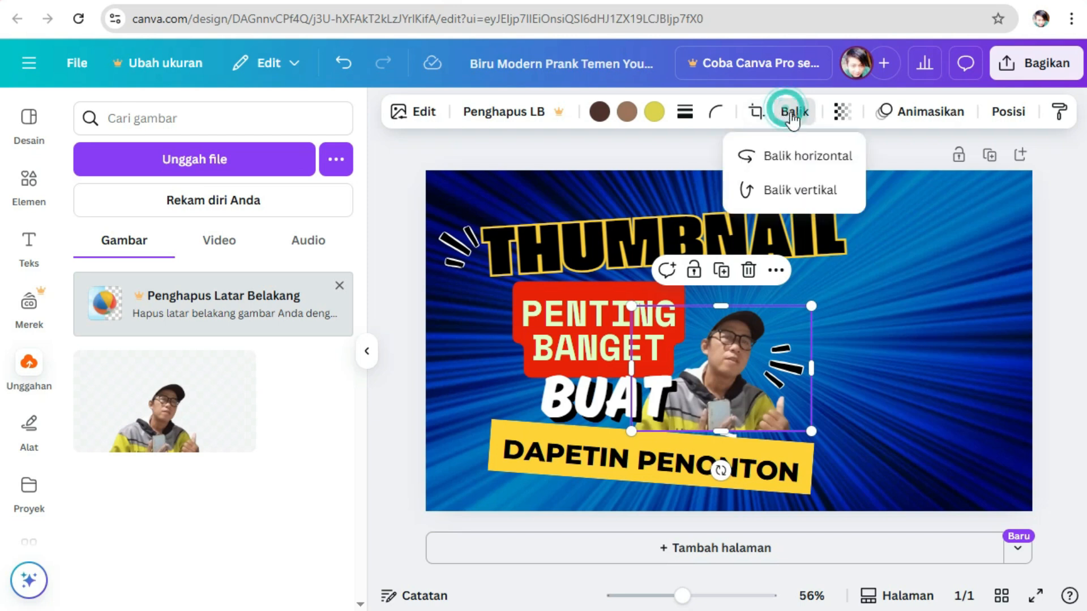
left_click(790, 155)
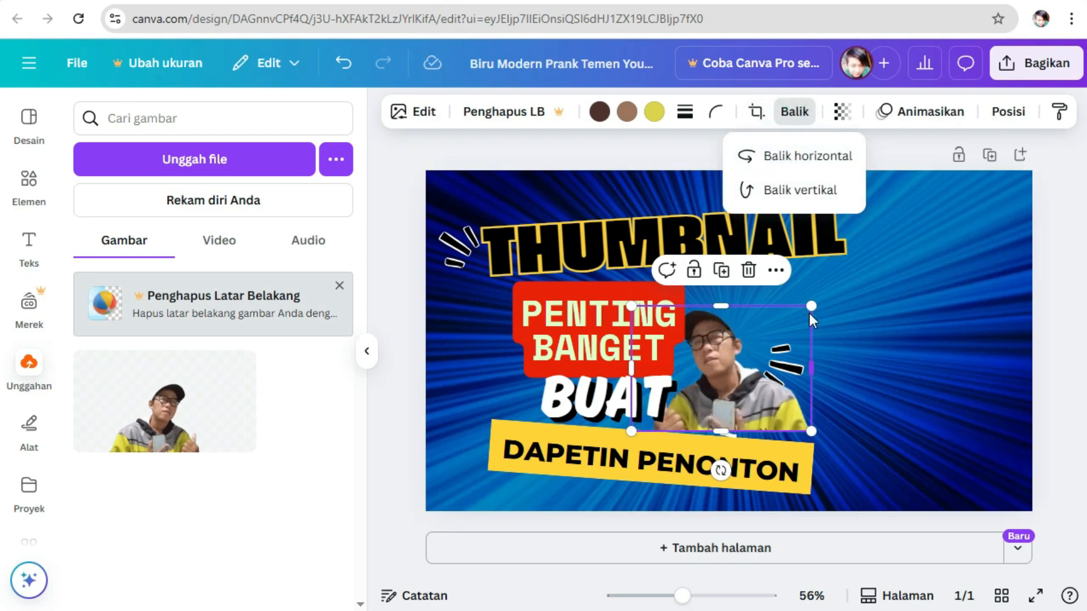
left_click_drag(810, 306, 925, 227)
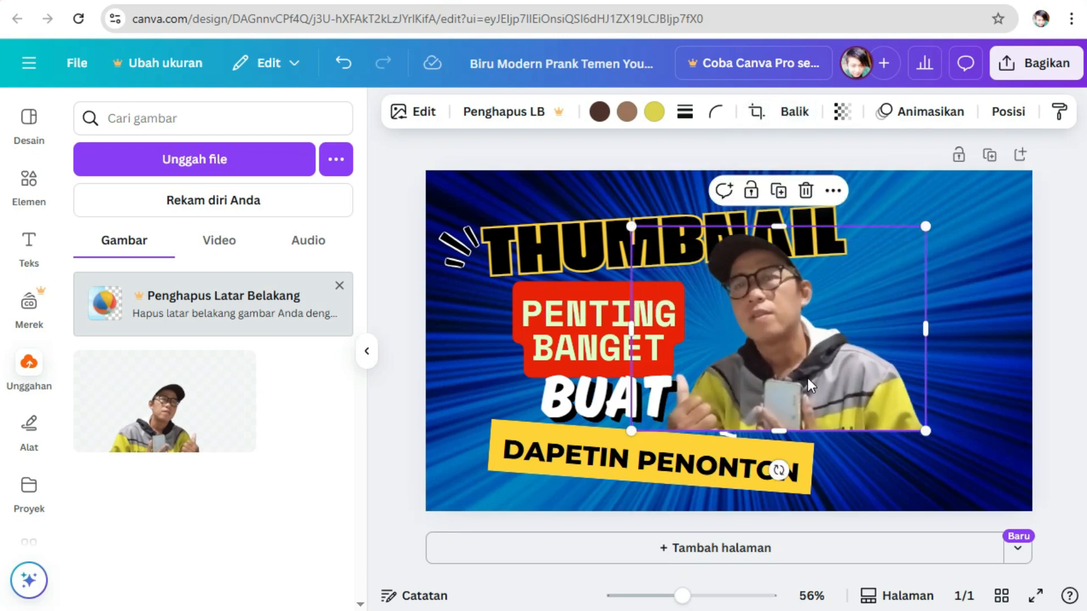
left_click_drag(807, 378, 953, 450)
left_click_drag(769, 306, 723, 247)
left_click_drag(935, 399, 977, 400)
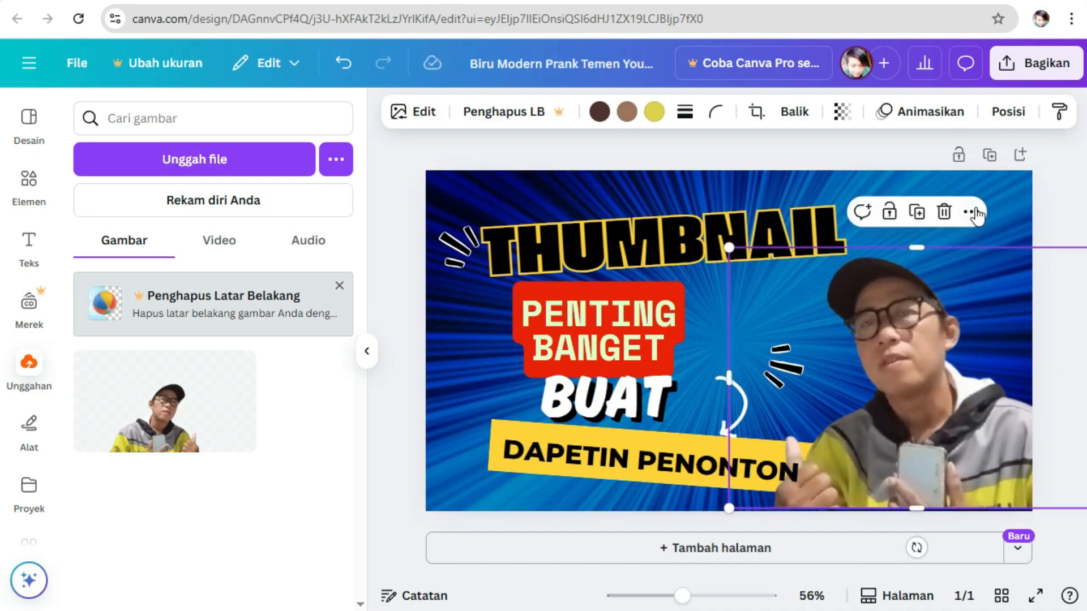
- Send the cut-out photo to the back so it sits behind the text and the yellow DAPETIN PENONTON box
left_click(998, 113)
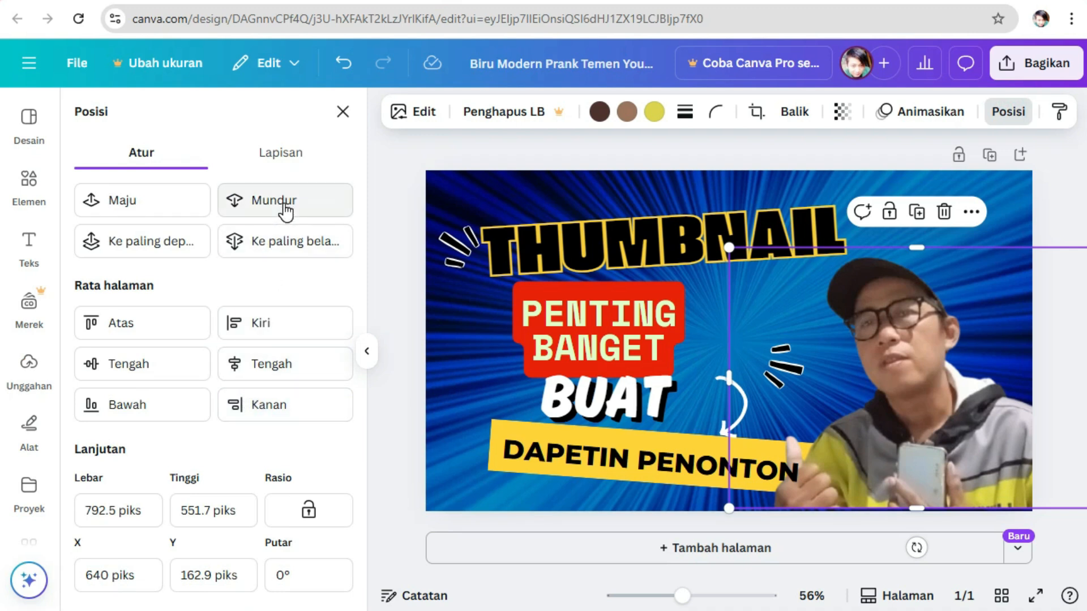
left_click(290, 245)
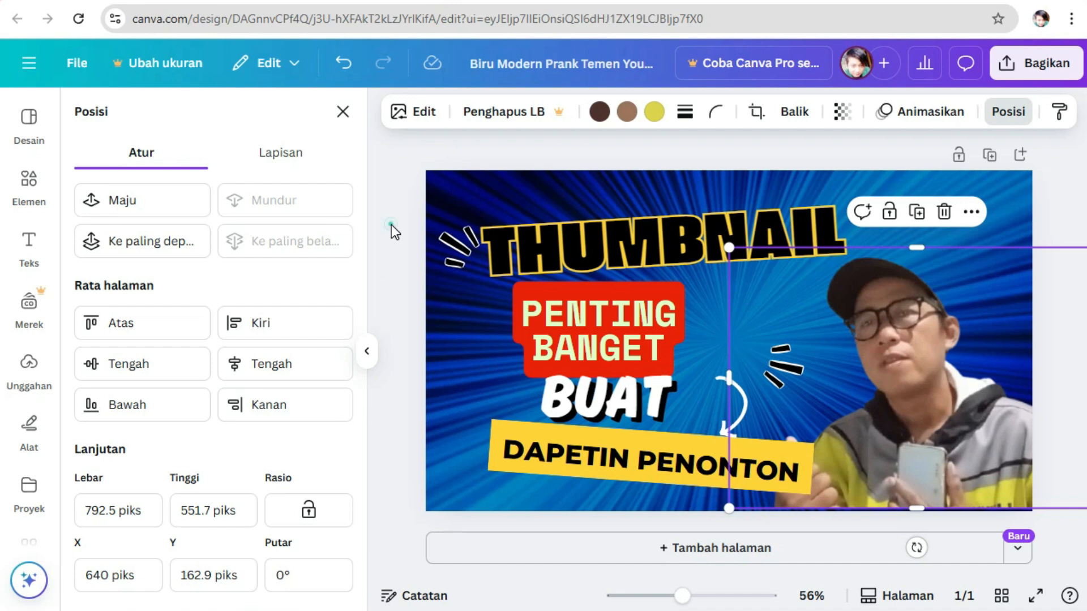
left_click(11, 369)
left_click(1052, 199)
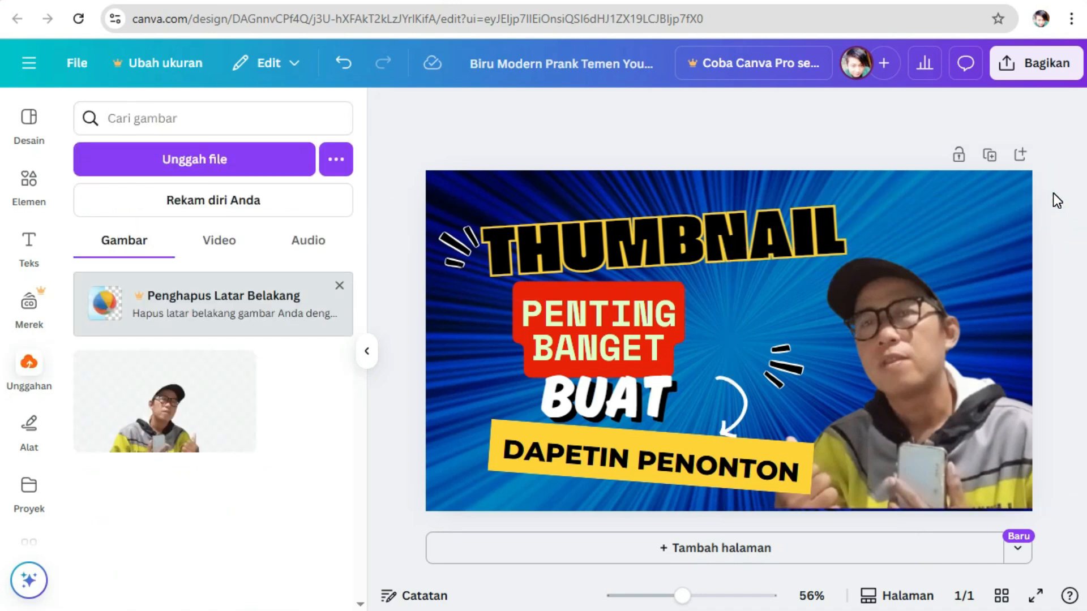
- Delete the blue burst background image from the page
left_click(997, 200)
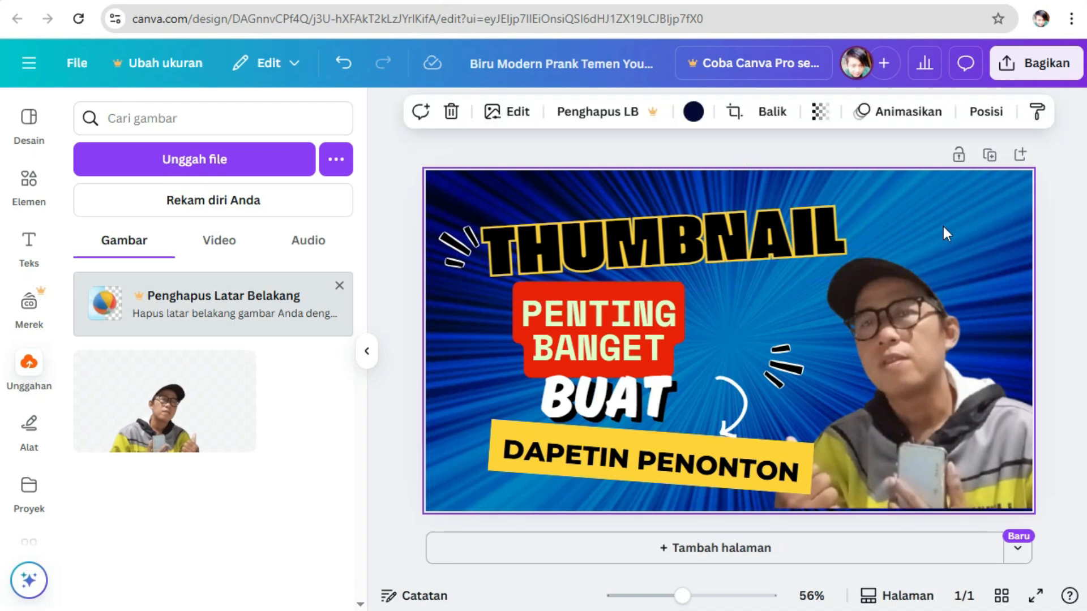
right_click(970, 205)
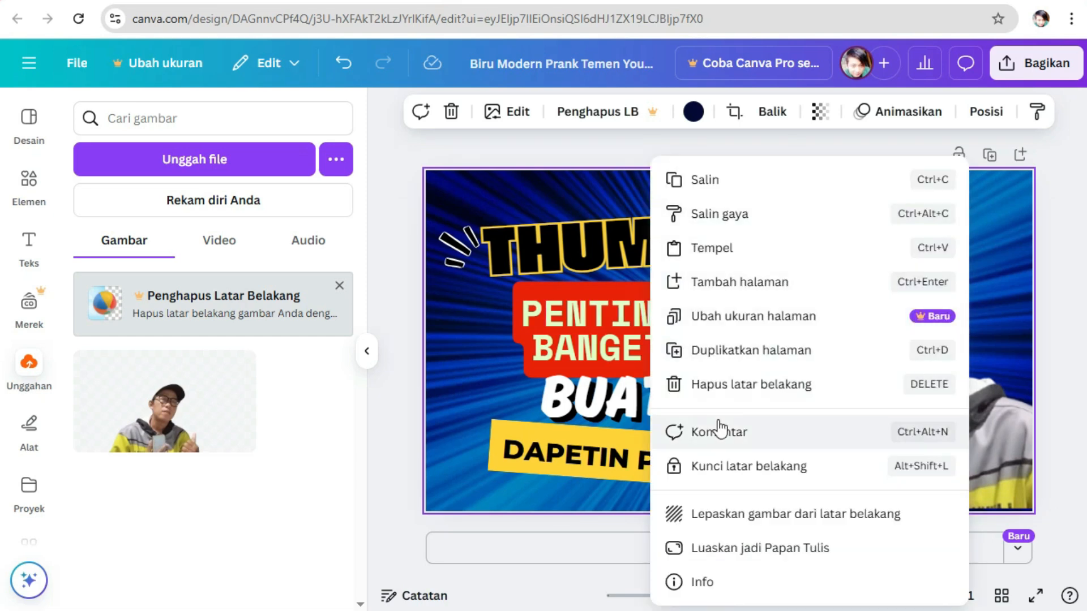
left_click(735, 390)
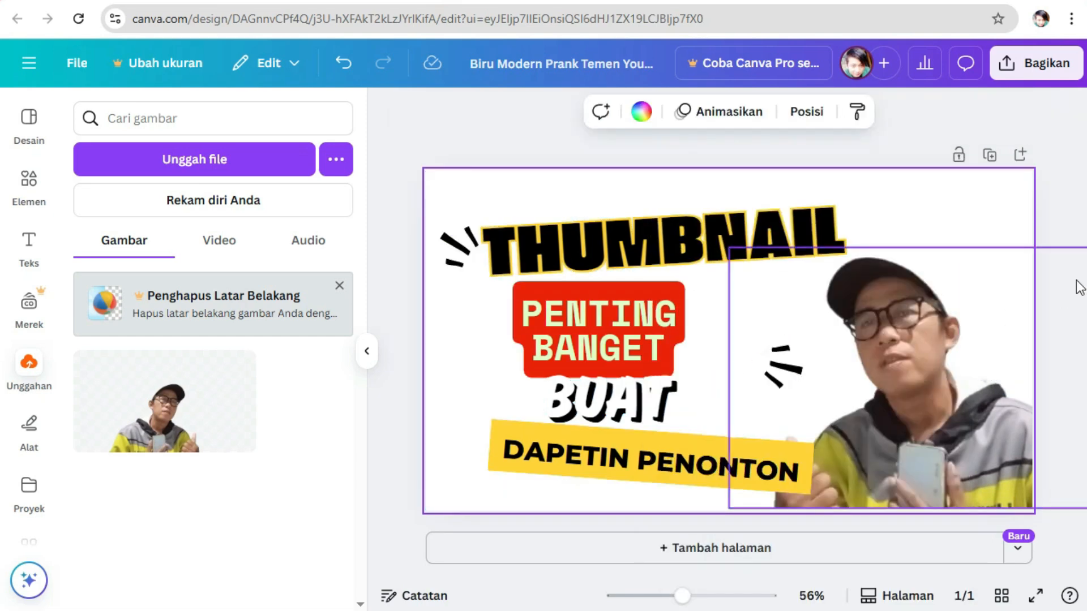
left_click(1069, 235)
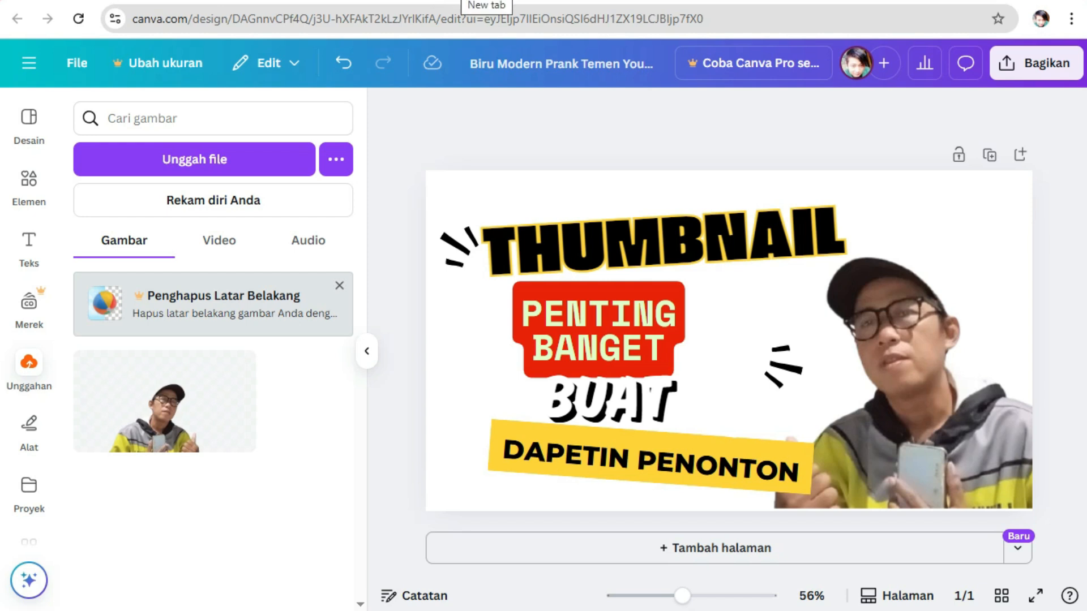
- Search Google for BACKGROUND PINK in a new browser tab and show the image results
left_click(464, 0)
left_click(352, 287)
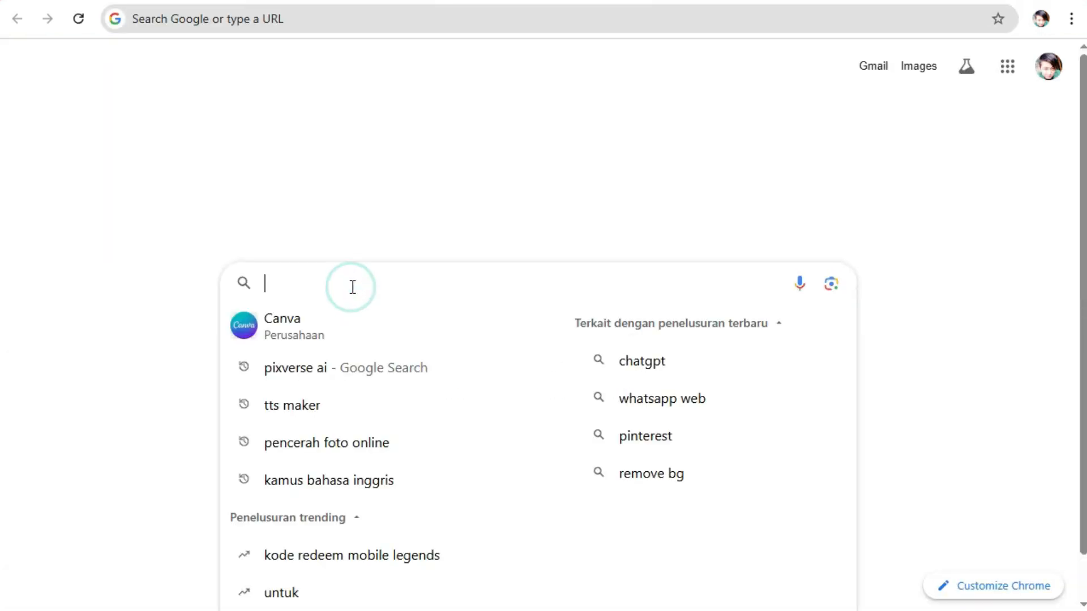
type("BAC")
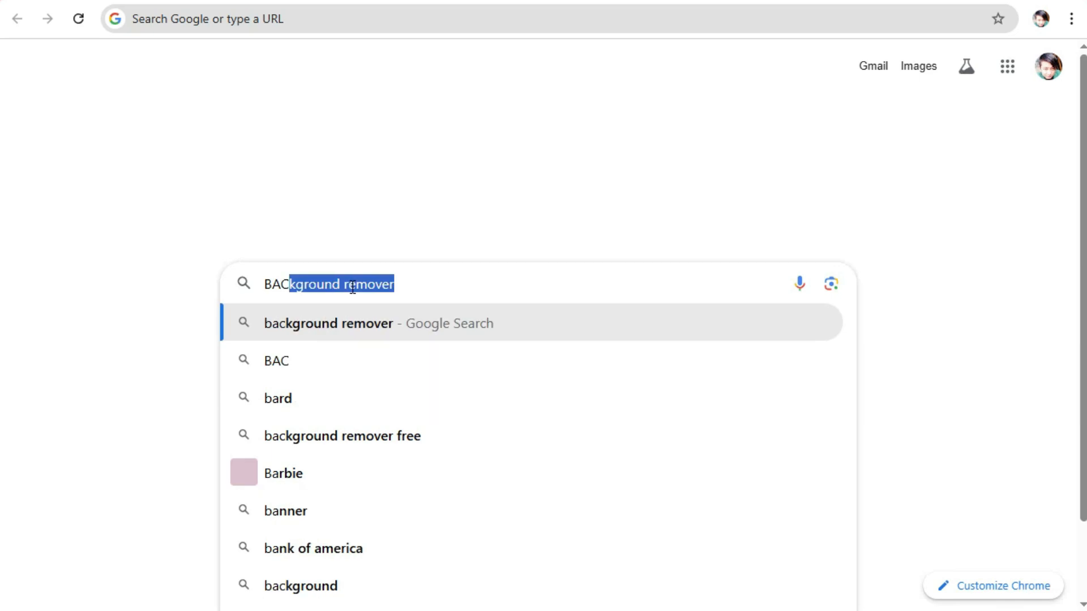
type("KGROUN")
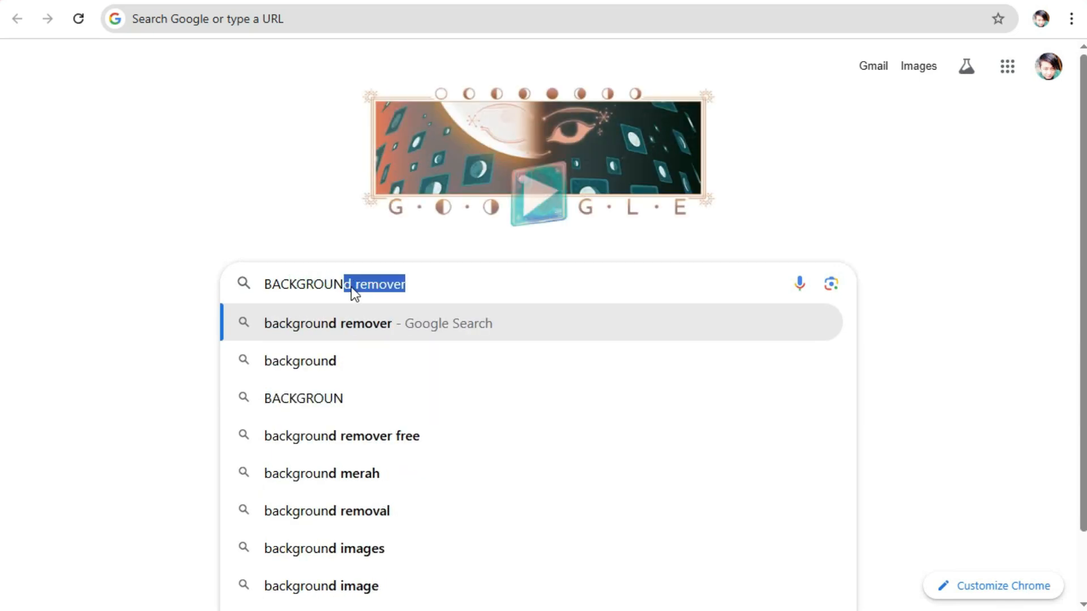
type("D")
key("BackSpace")
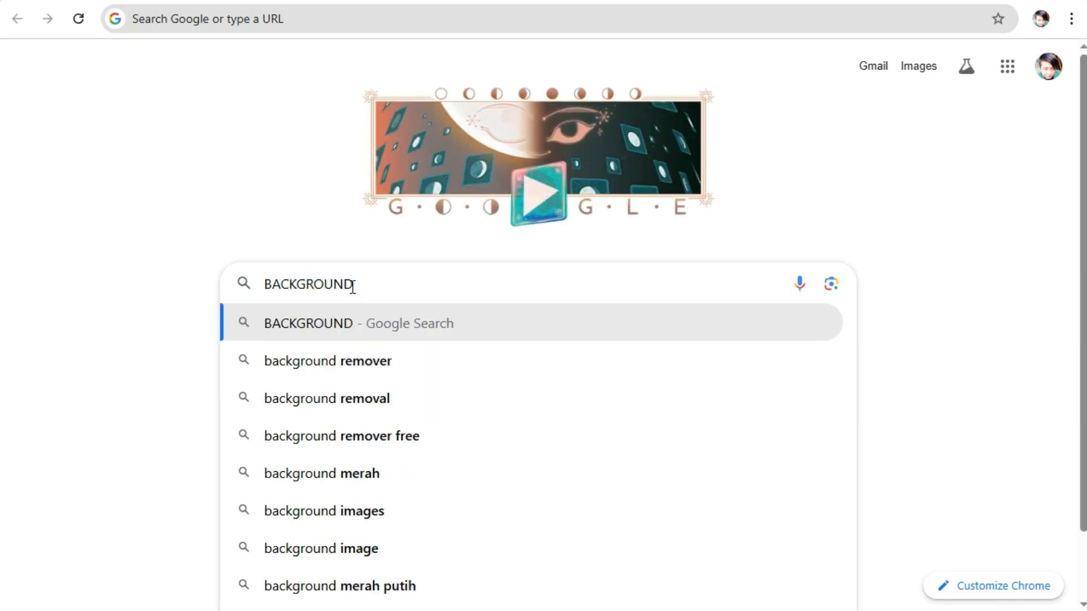
type("PINK")
key("Return")
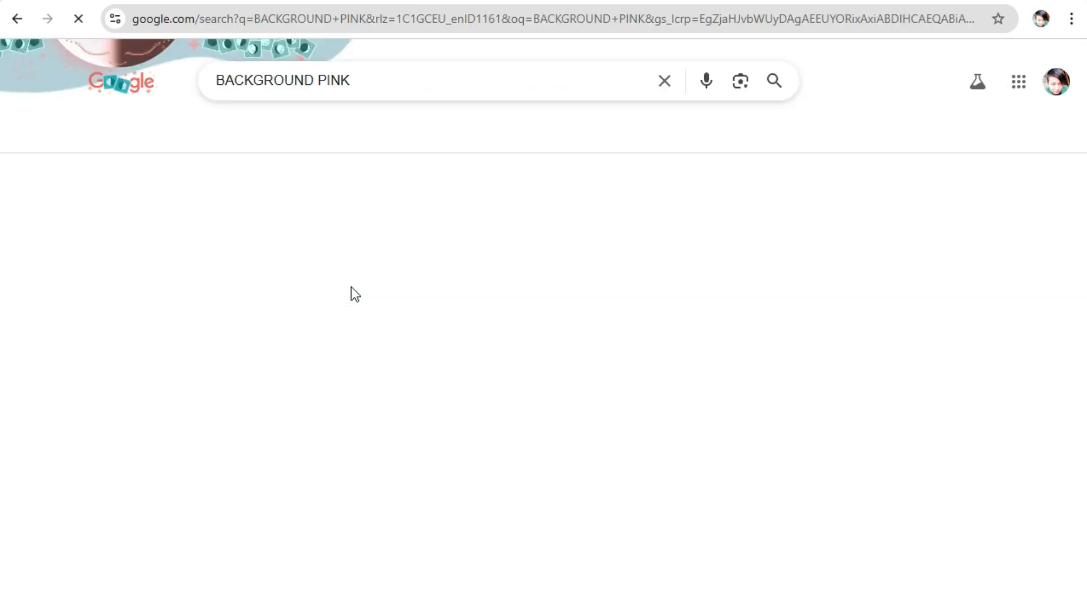
scroll(566, 345, "down", 3)
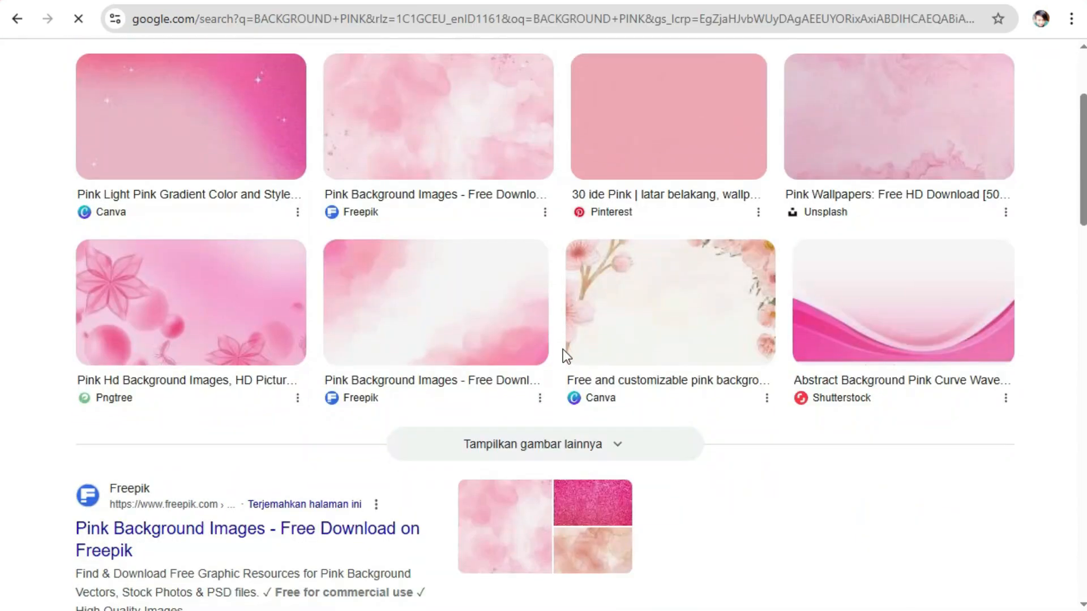
scroll(559, 358, "down", 5)
scroll(549, 354, "up", 6)
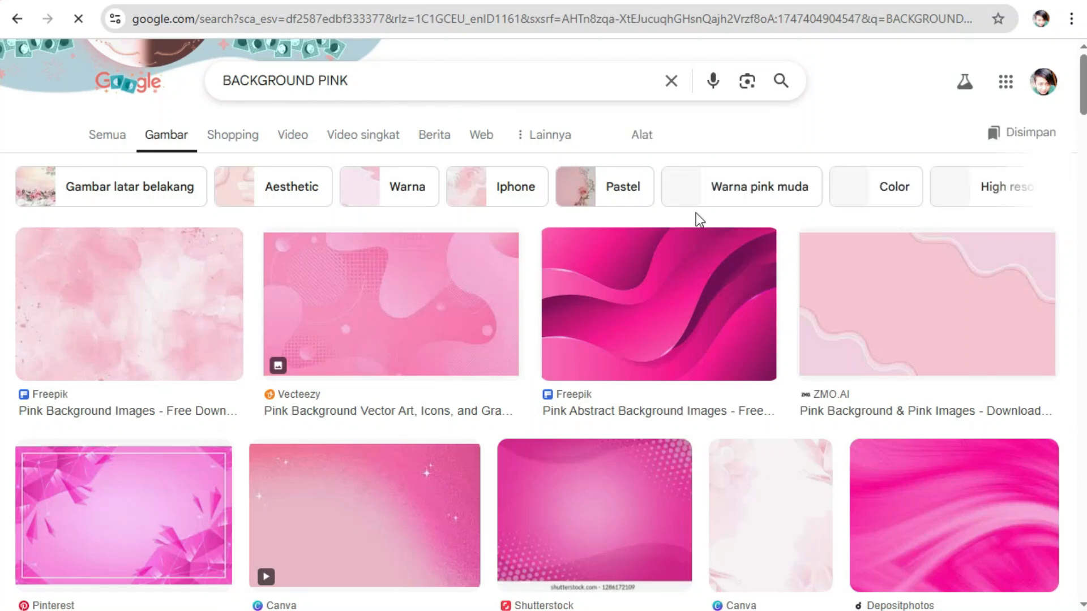
- Save the plain pink image 2560x1440-baby-pink-solid-color-background to the Downloads folder as a JPEG
scroll(715, 252, "down", 10)
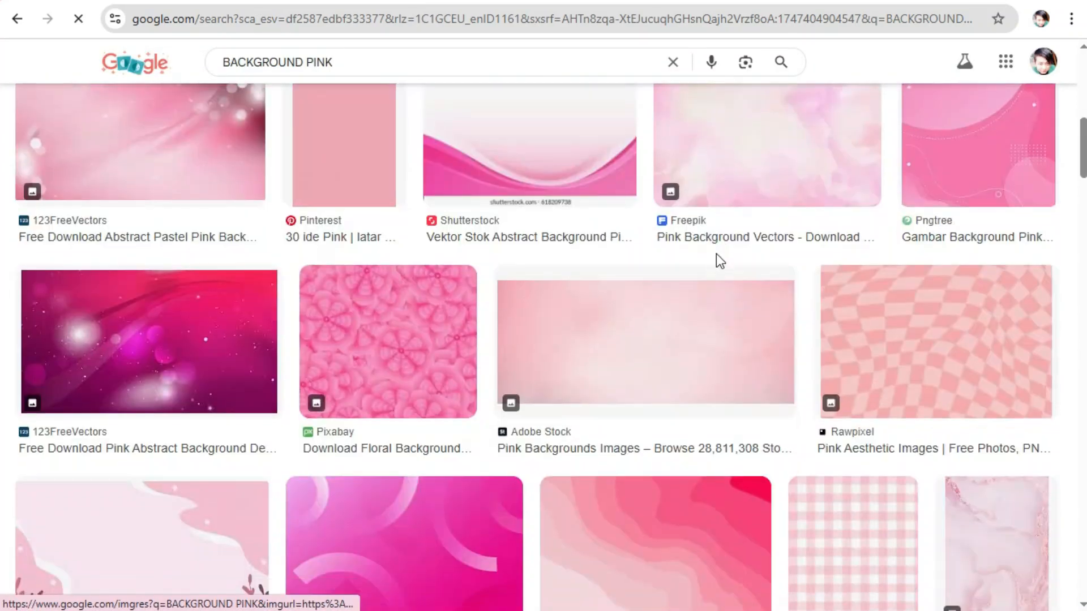
scroll(710, 301, "down", 6)
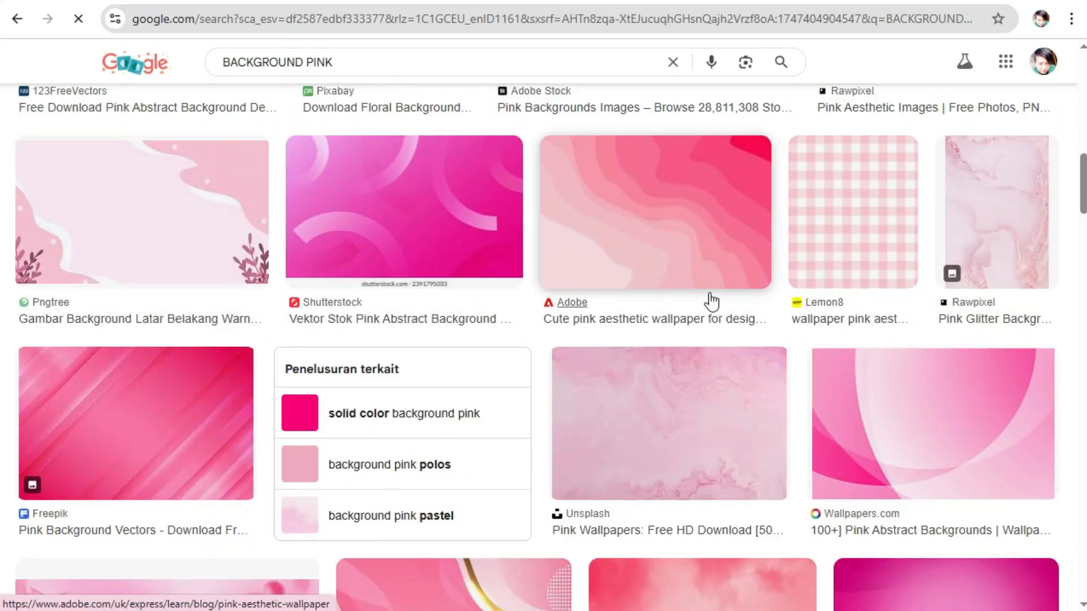
scroll(711, 301, "down", 10)
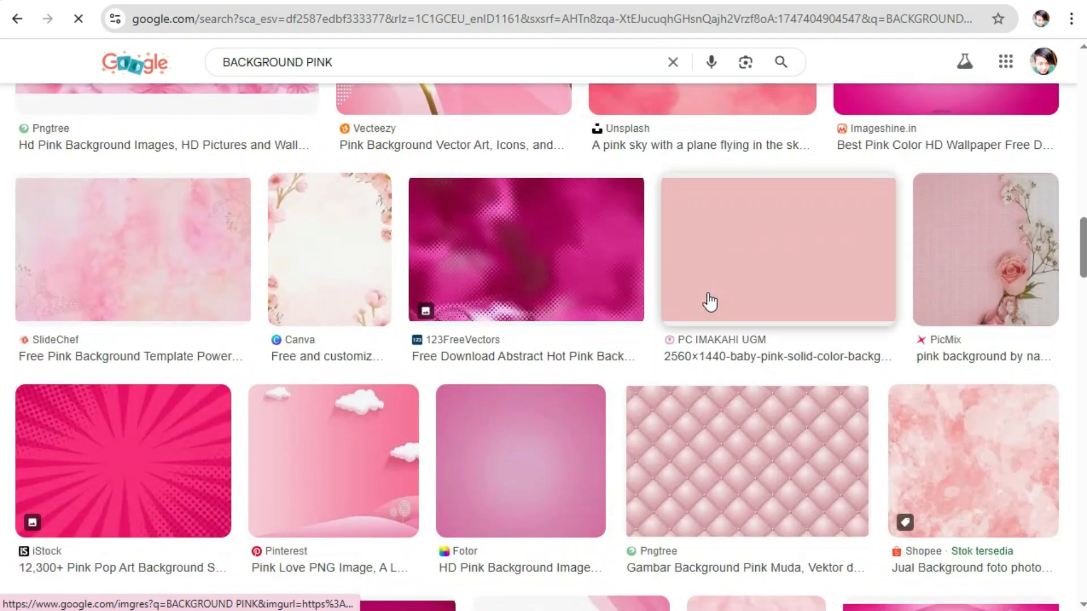
left_click(753, 227)
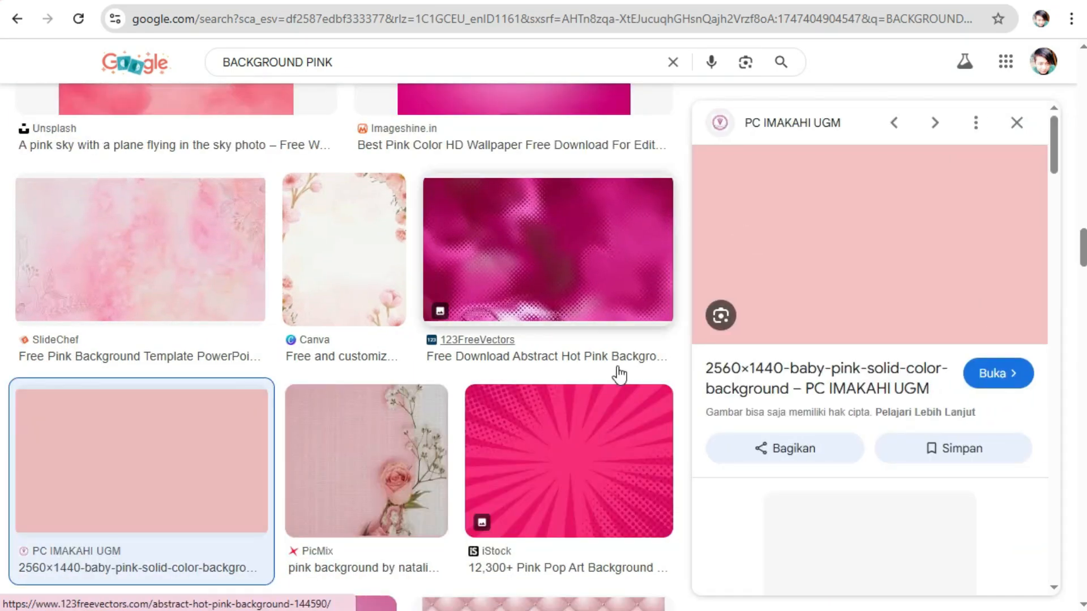
right_click(830, 211)
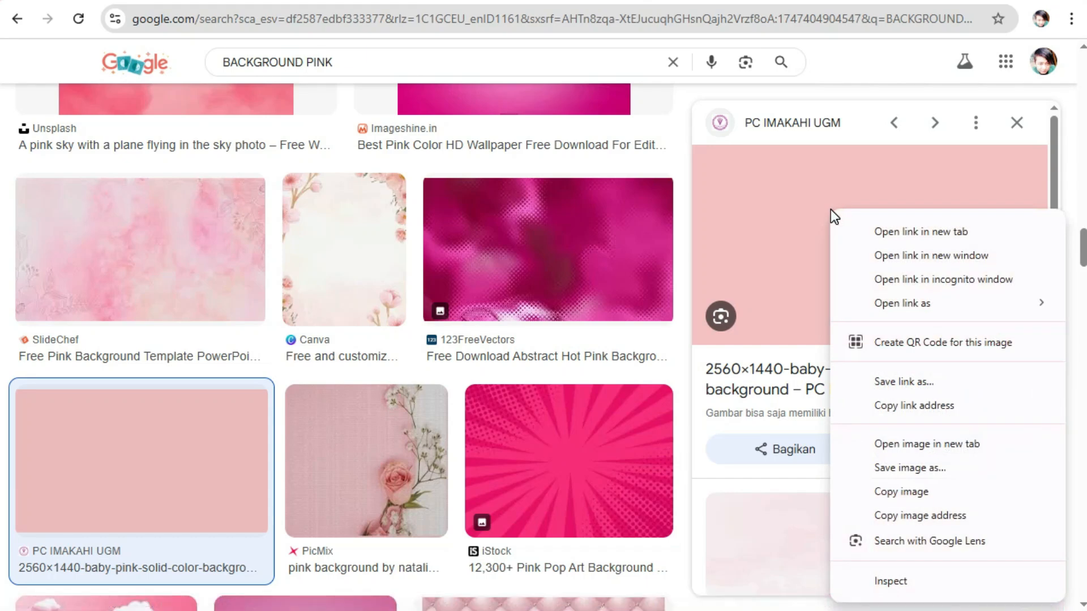
left_click(932, 468)
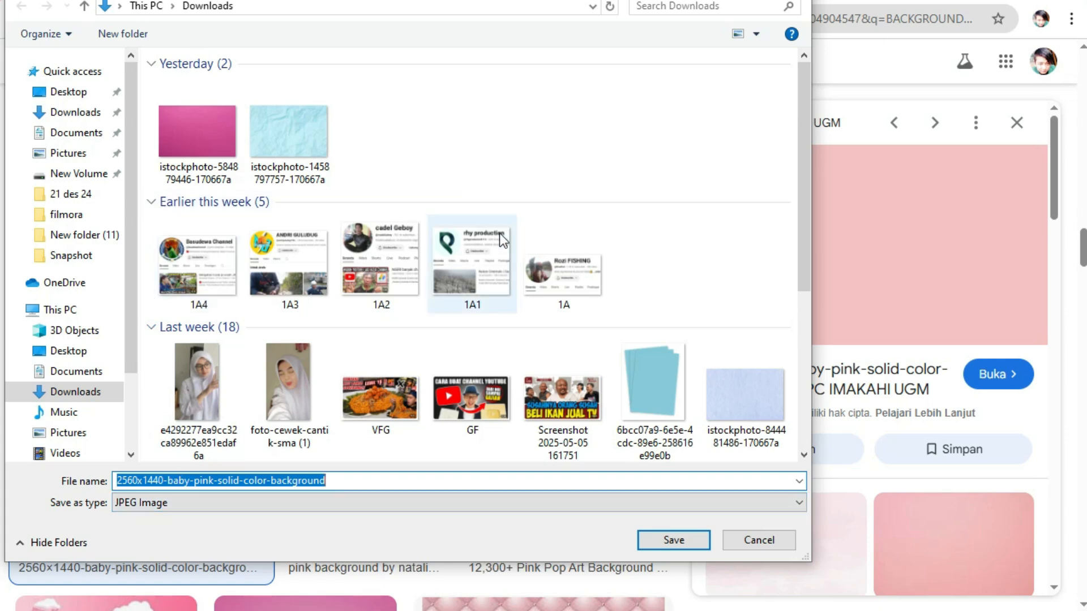
left_click(661, 542)
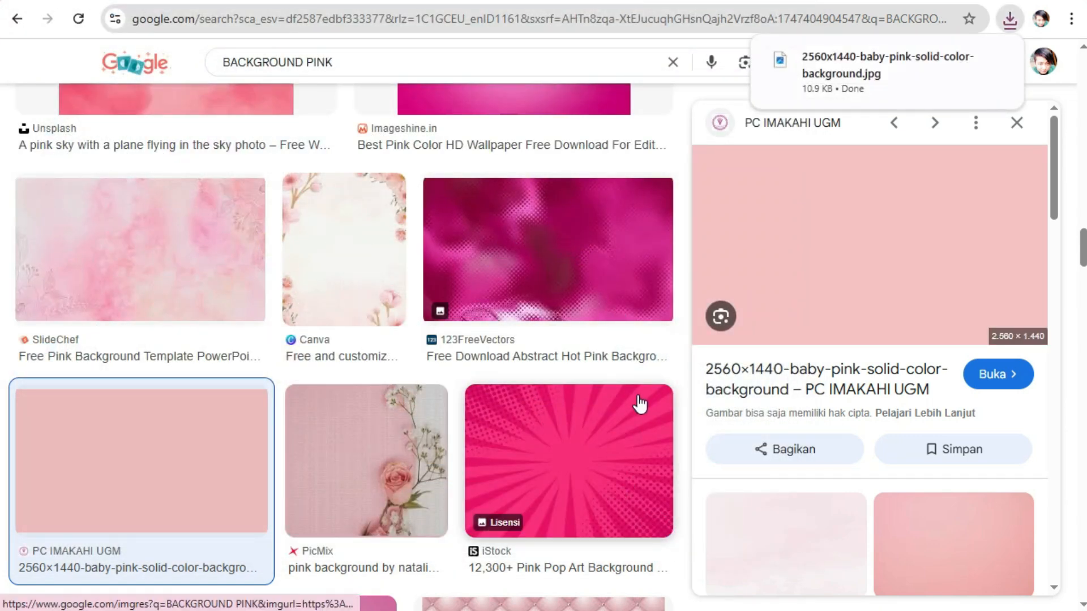
scroll(638, 405, "down", 4)
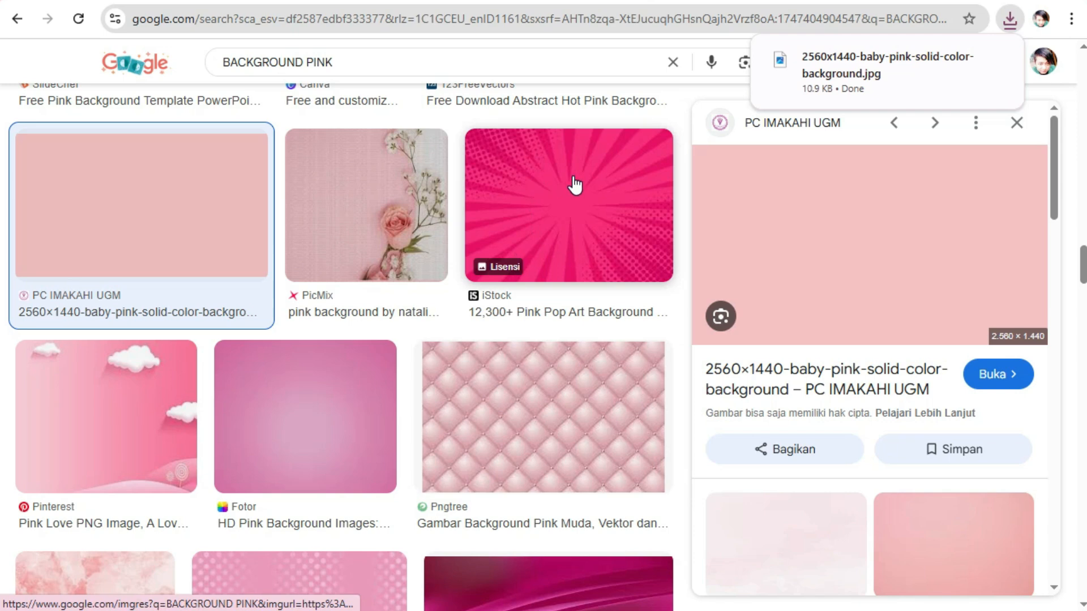
left_click(574, 183)
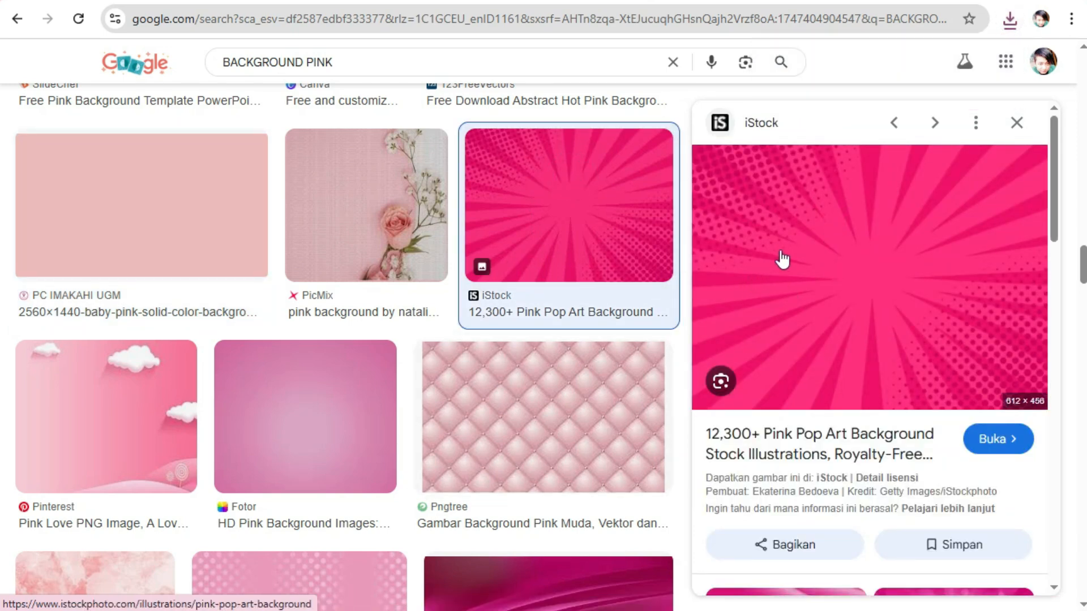
right_click(790, 178)
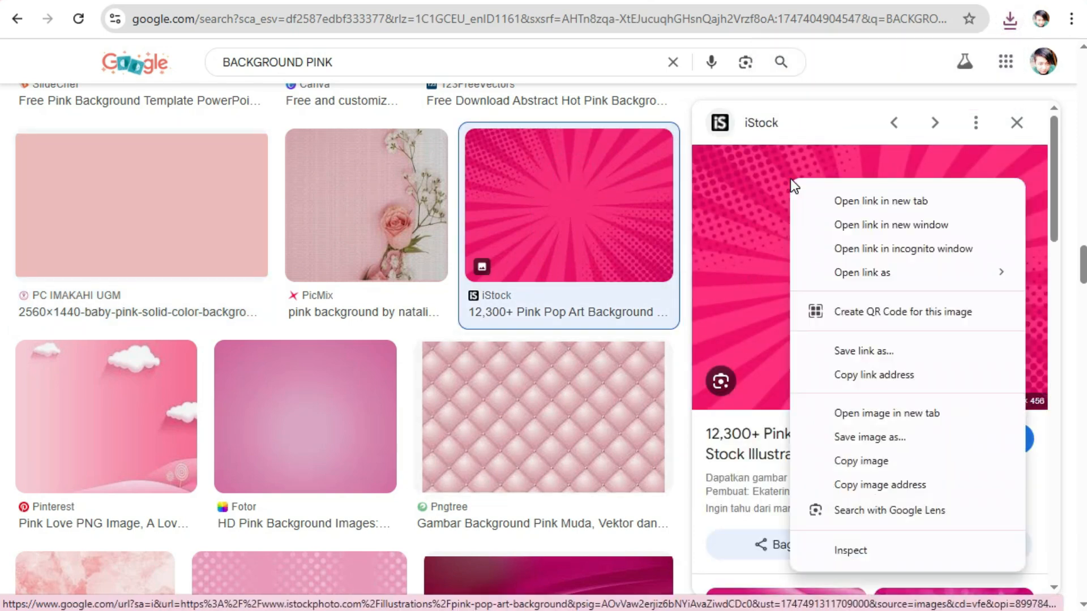
left_click(859, 438)
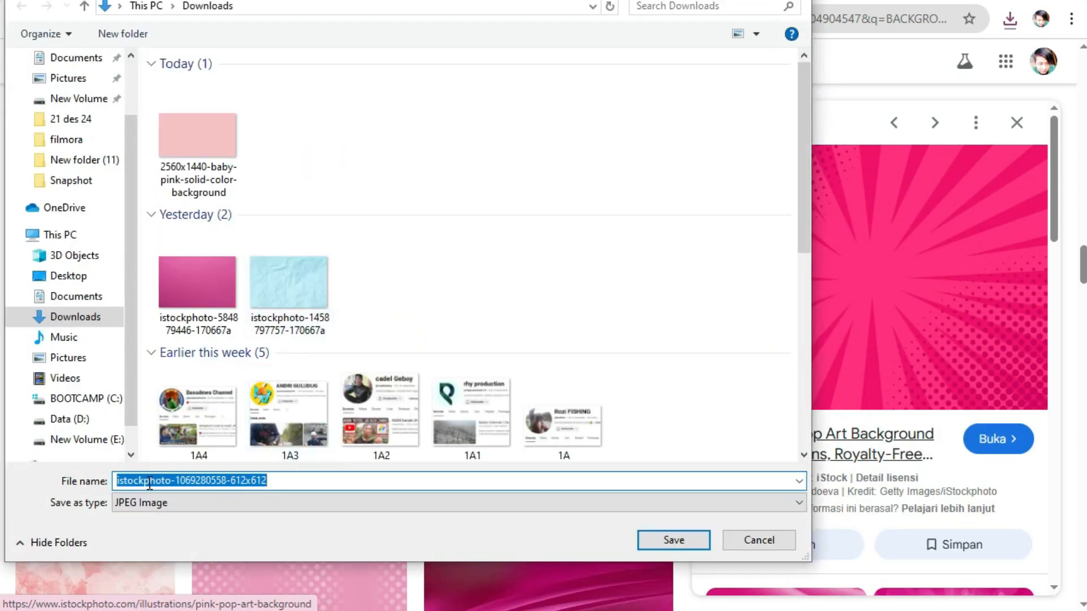
left_click(670, 542)
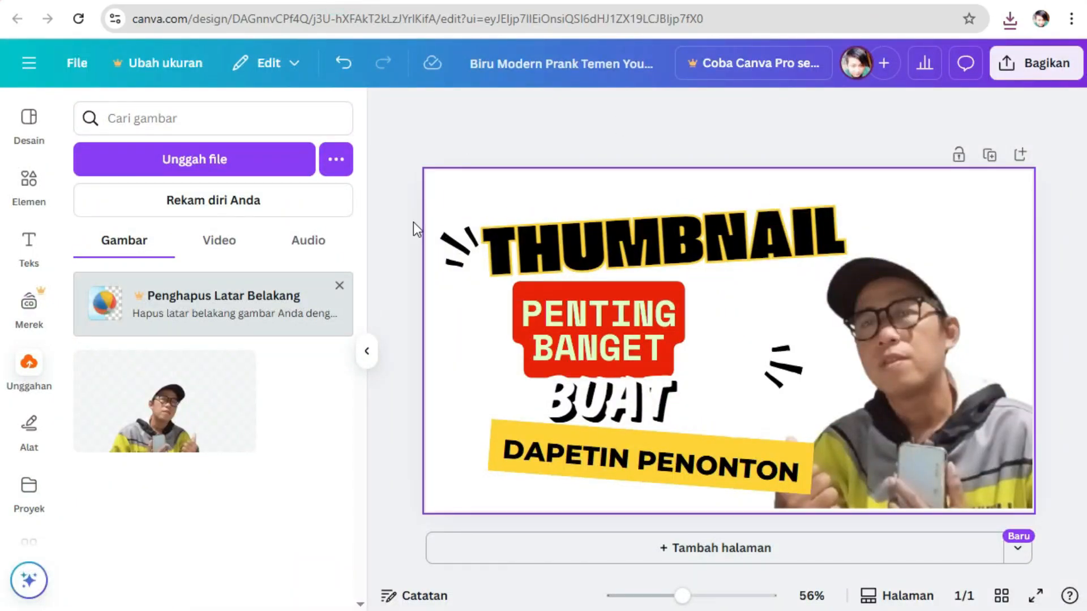
left_click(243, 160)
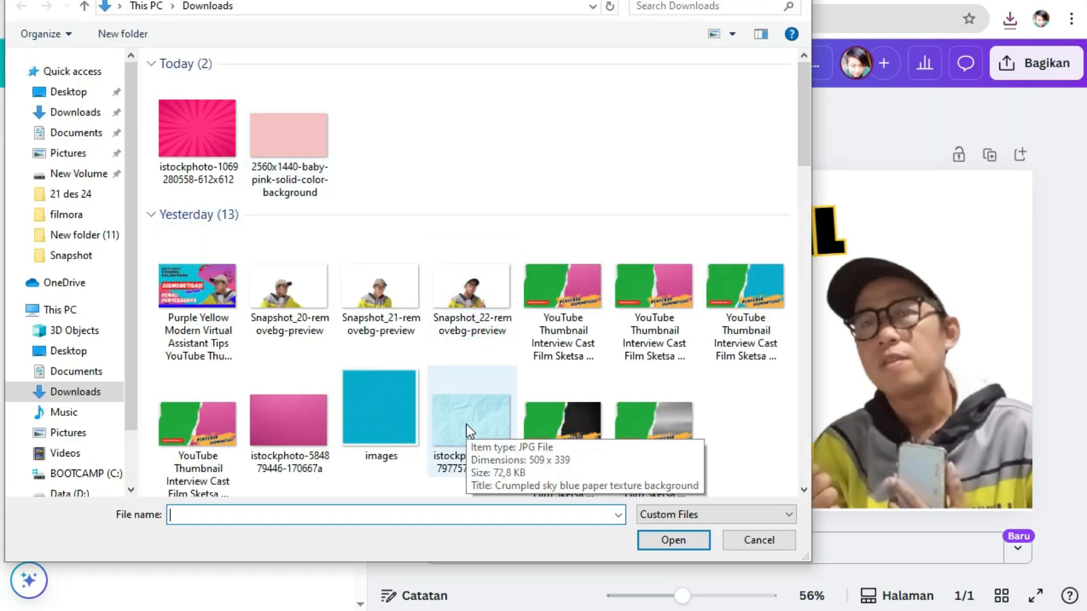
left_click(208, 140)
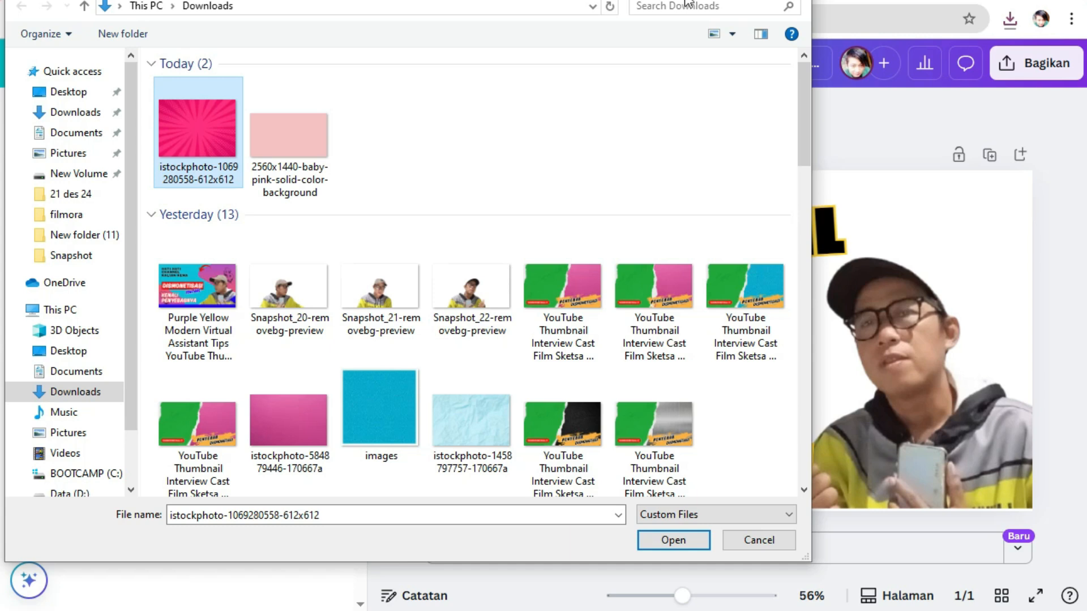
left_click(288, 135, "ctrl")
left_click(385, 402, "ctrl")
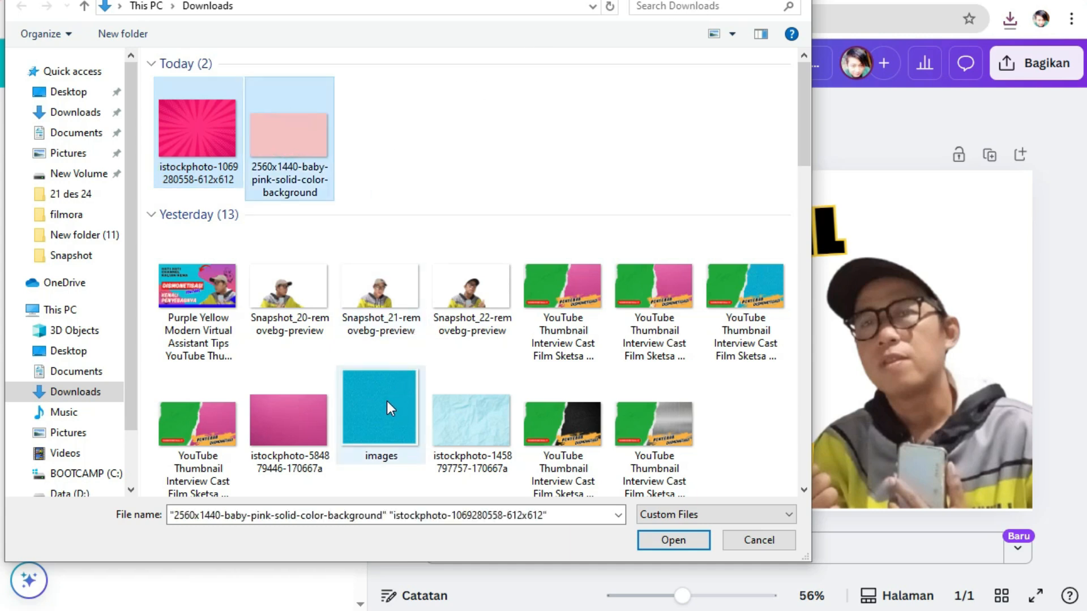
left_click(465, 414, "ctrl")
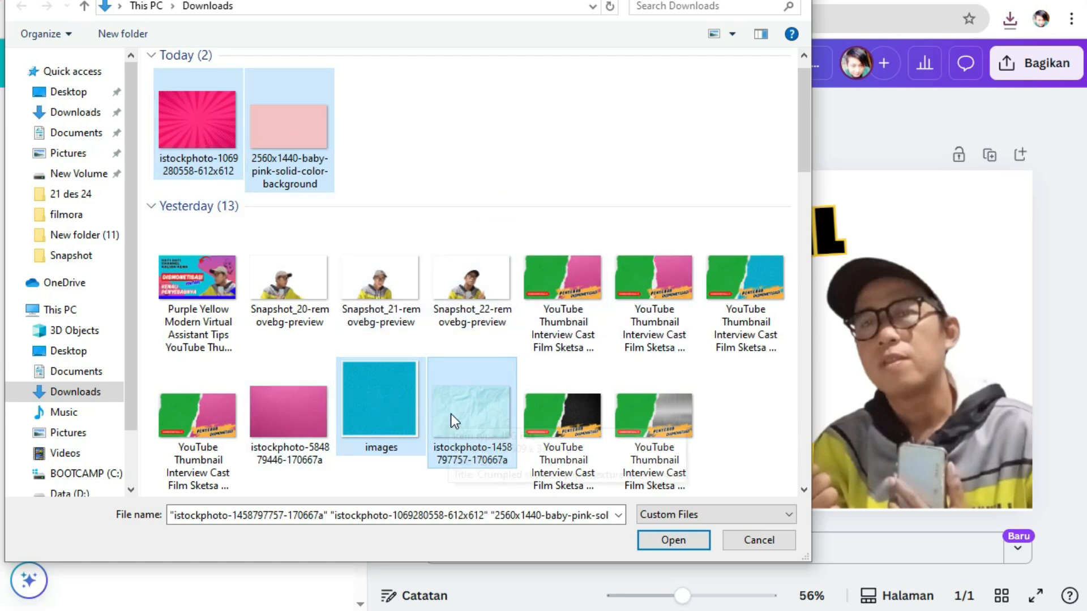
left_click(657, 544)
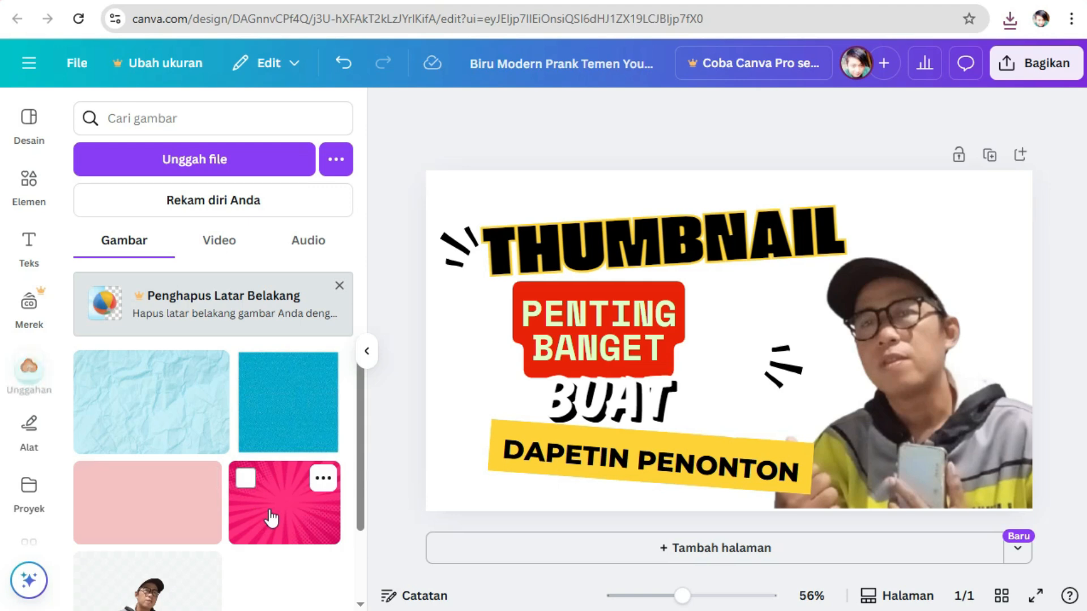
- Place the uploaded pink burst image so it fills the whole page and send it to the very back
left_click_drag(269, 514, 455, 205)
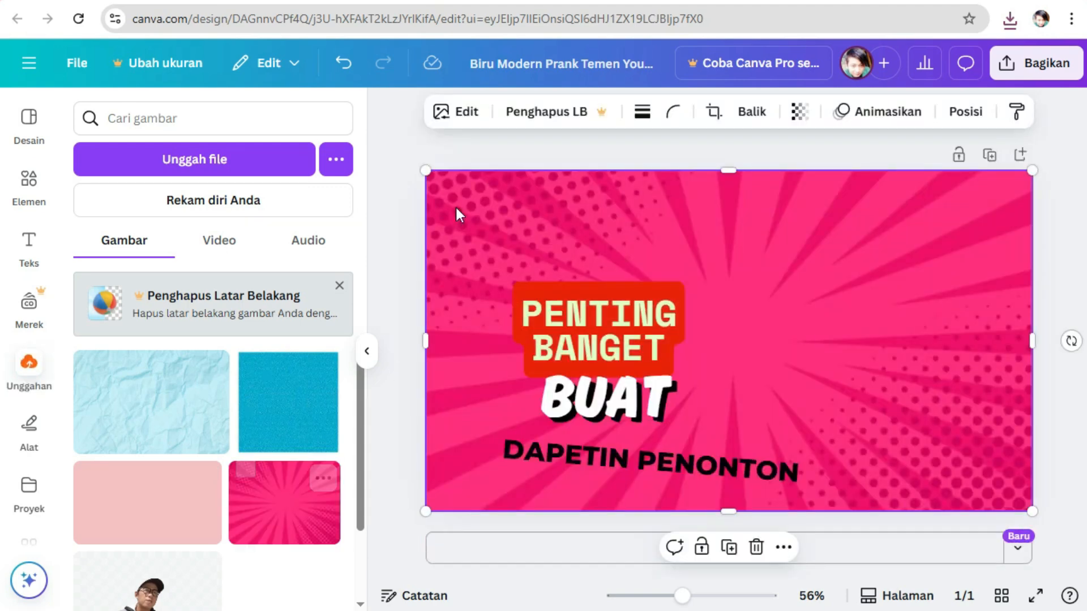
left_click(981, 115)
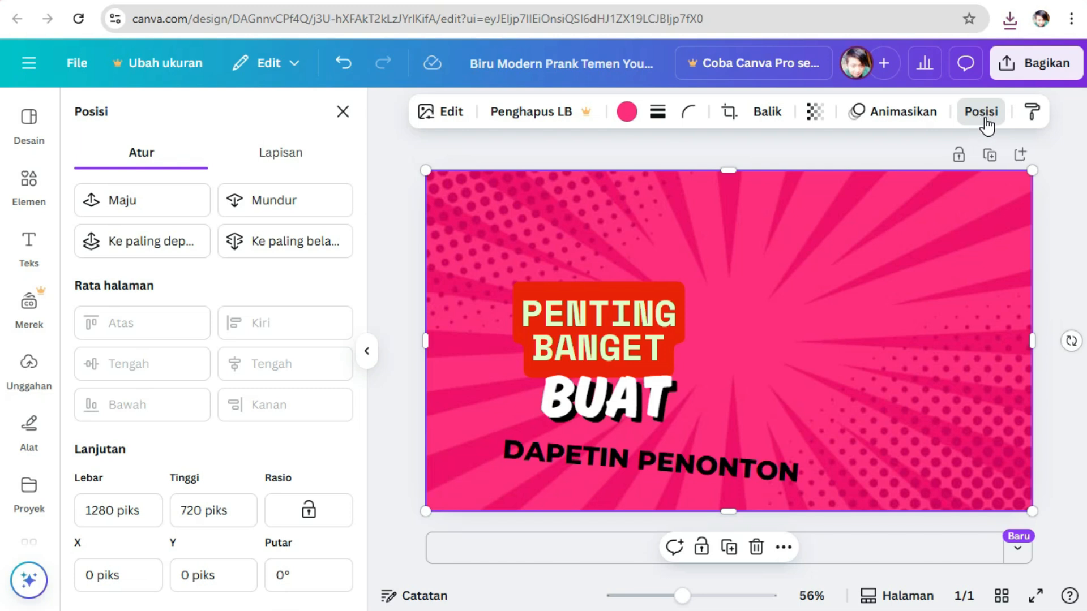
left_click(986, 123)
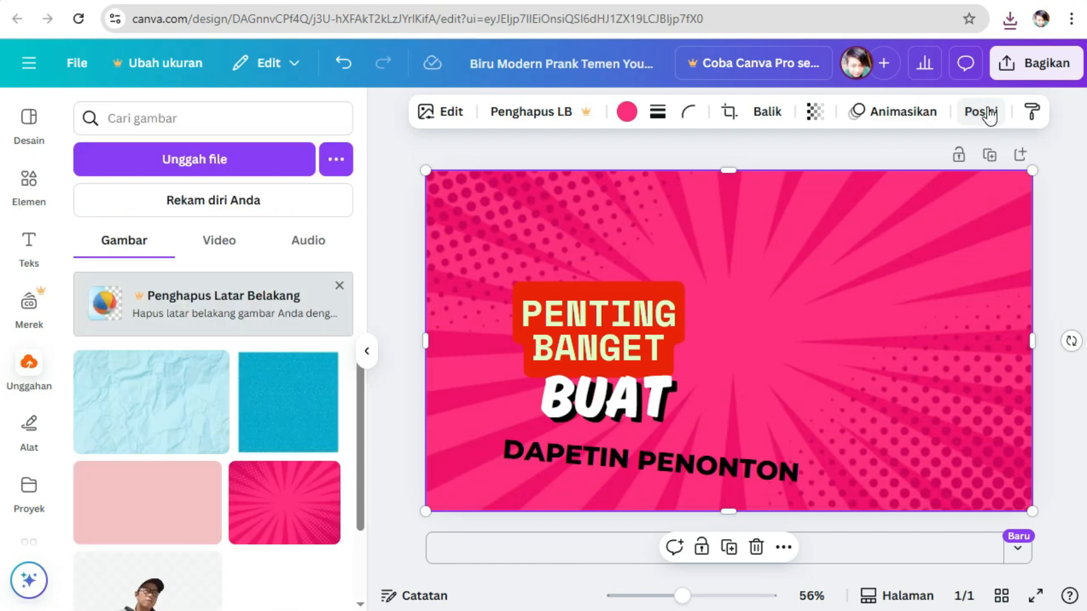
left_click(989, 114)
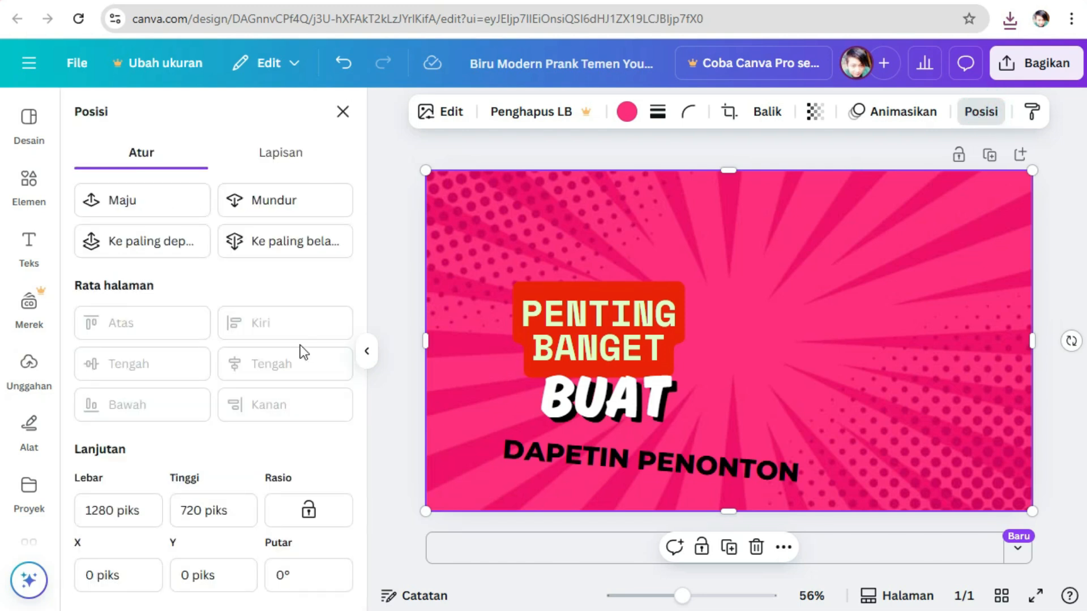
left_click(290, 256)
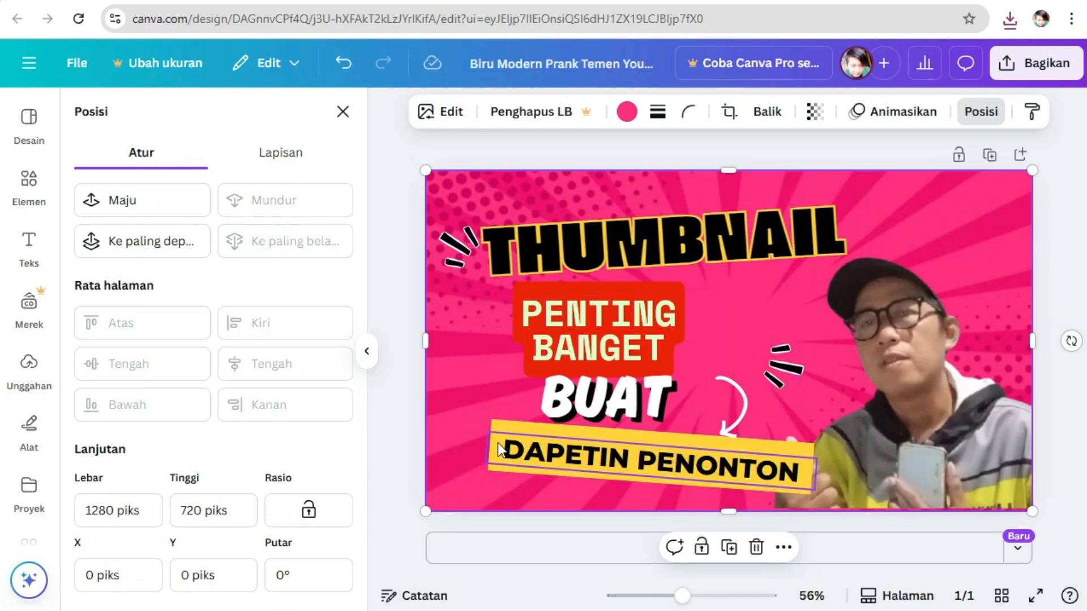
- Change the PENTING BANGET text's background effect to the document's yellow and its text color to black
left_click(705, 304)
left_click(875, 113)
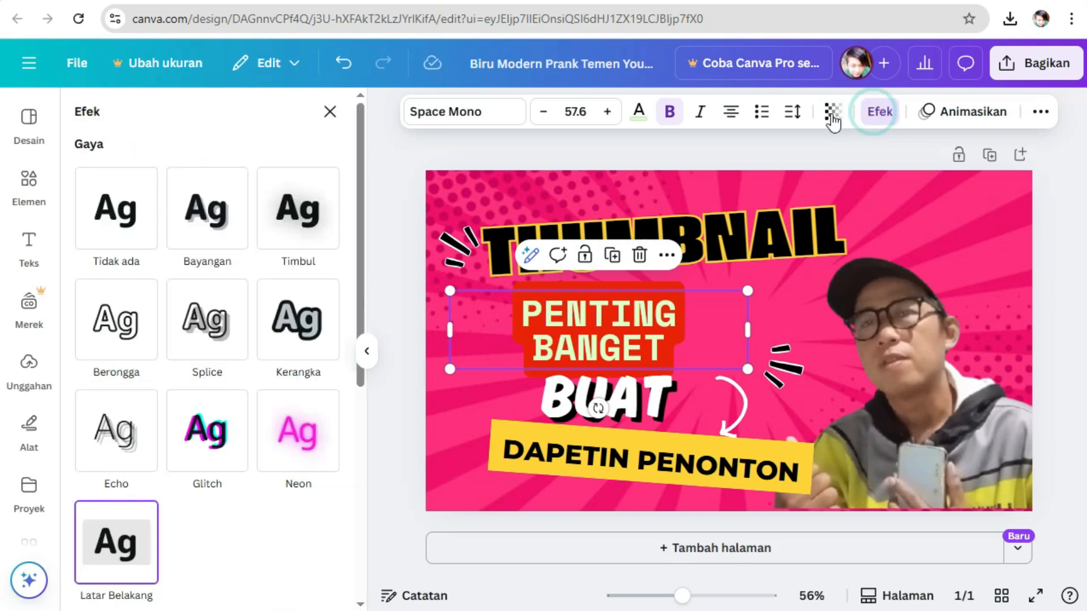
scroll(254, 470, "down", 5)
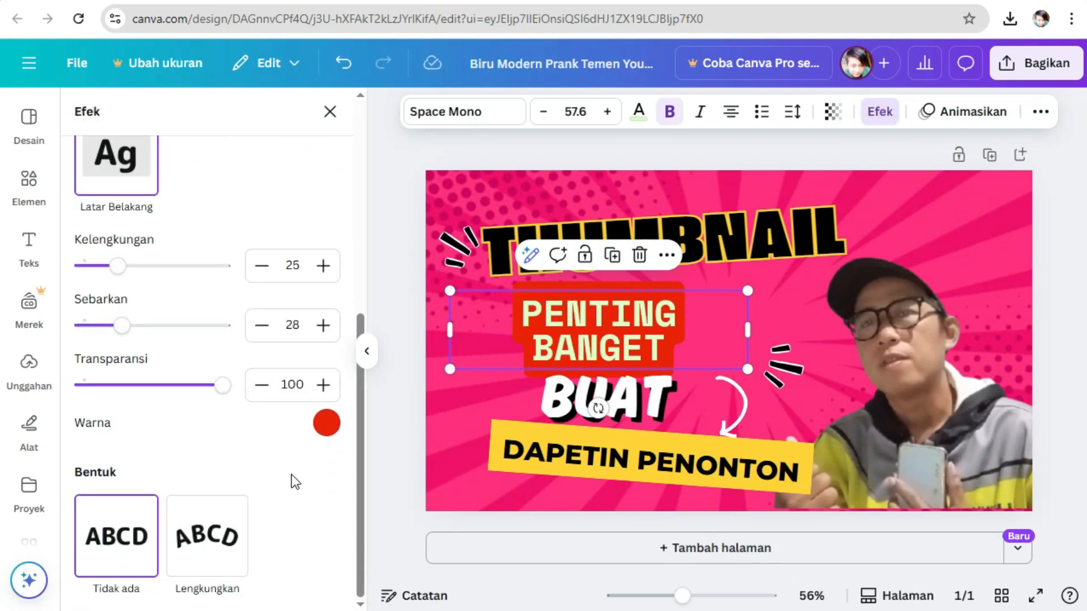
left_click(327, 424)
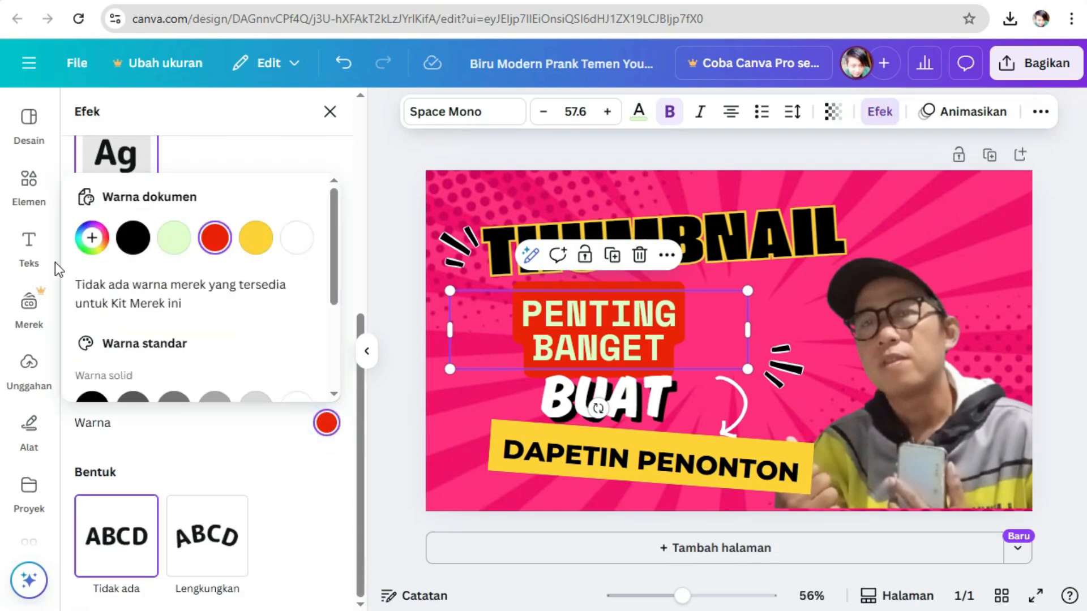
left_click(90, 237)
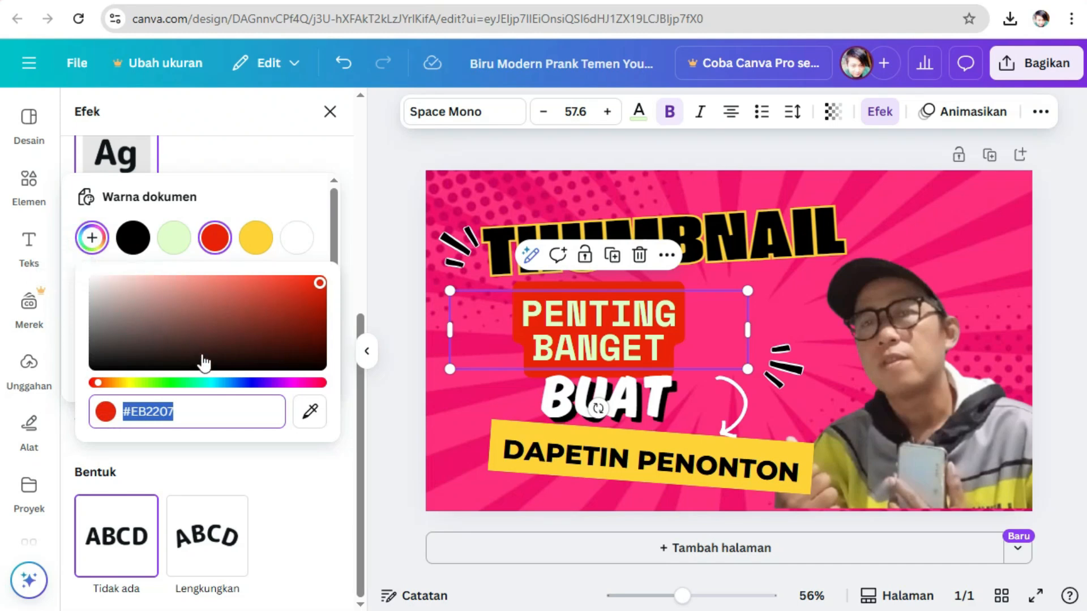
left_click(212, 384)
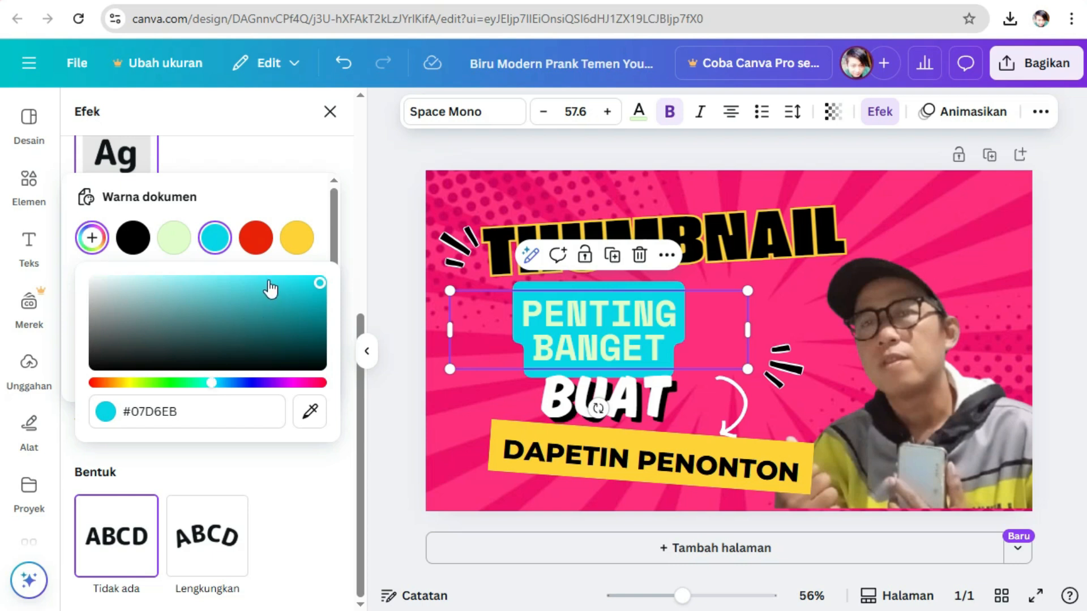
left_click(295, 236)
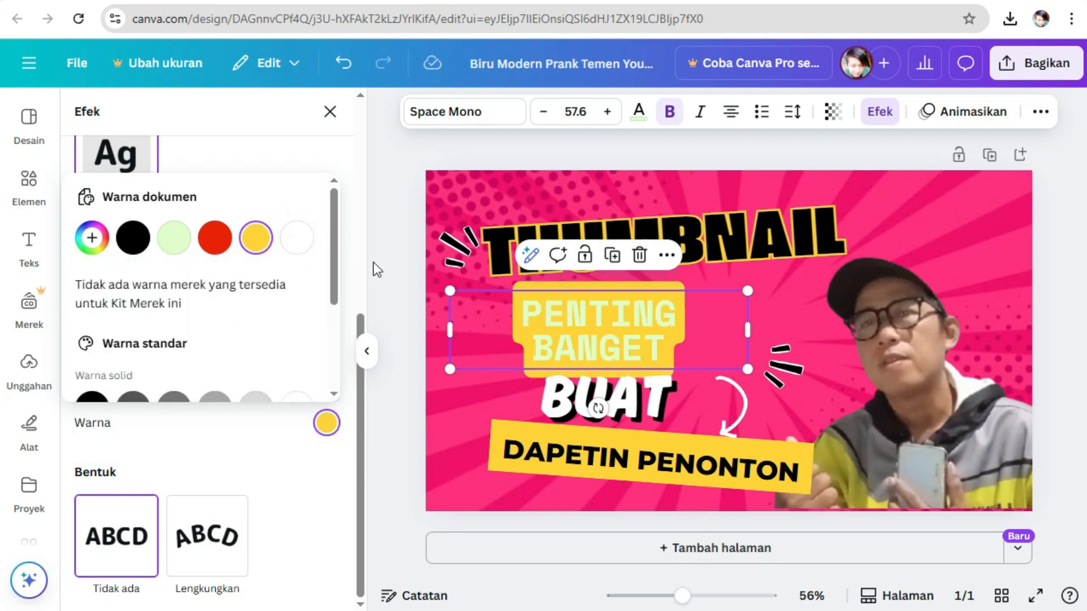
left_click(640, 115)
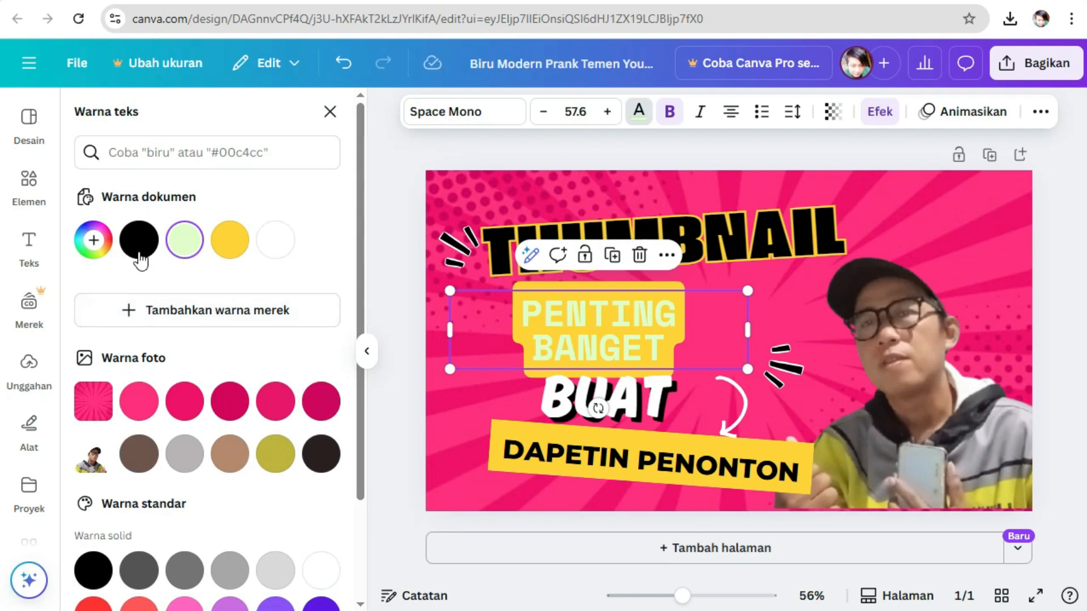
left_click(139, 249)
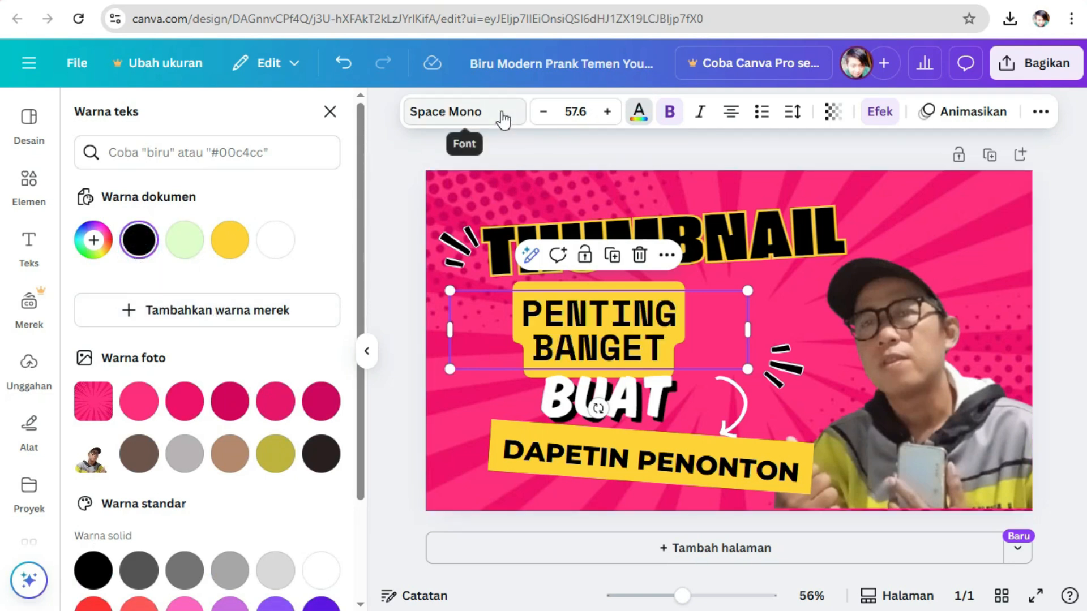
- Try bold fonts such as Kawit Extended, Null and Zantiqa on PENTING BANGET, and set its font to Seymour One
left_click(479, 113)
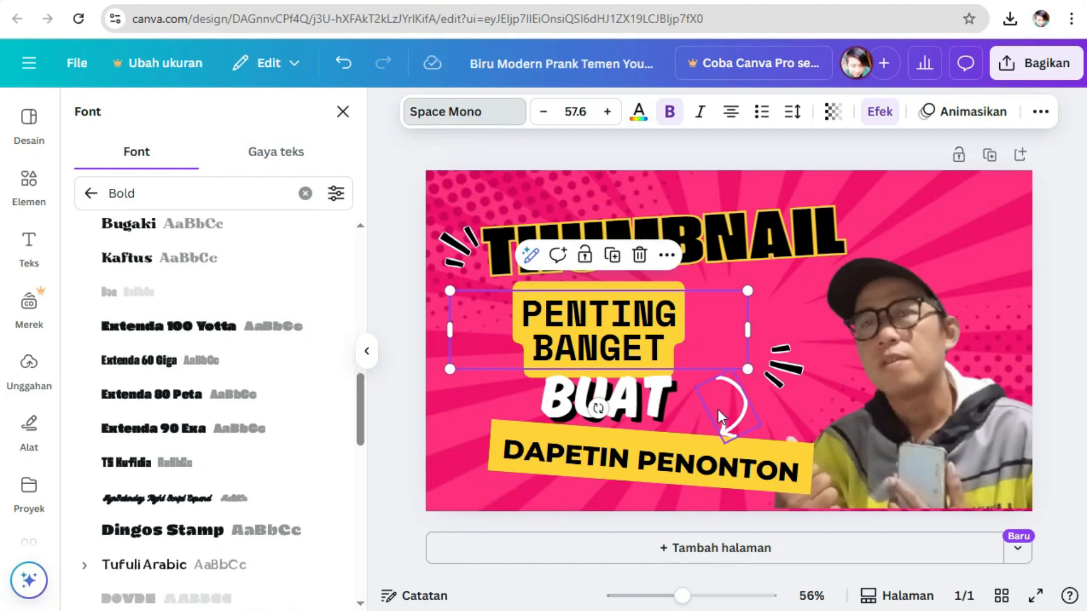
double_click(666, 346)
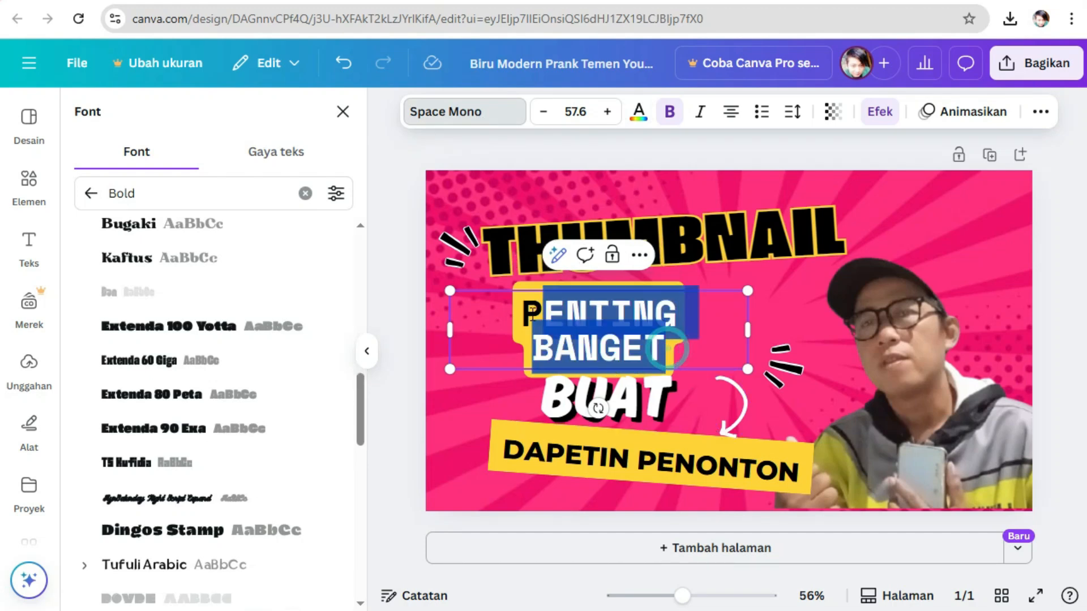
scroll(201, 286, "down", 6)
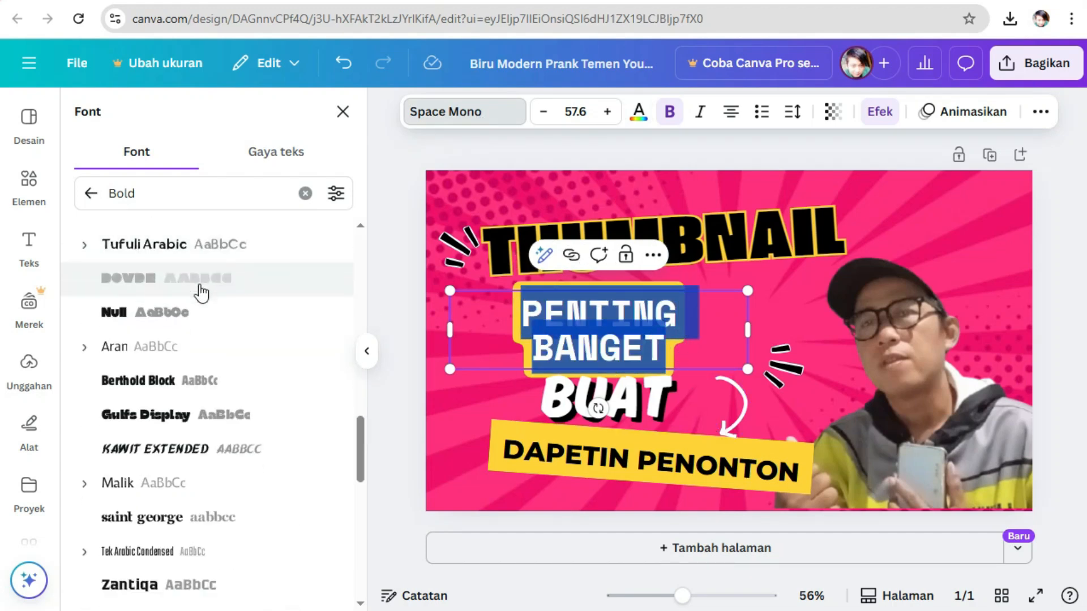
left_click(158, 396)
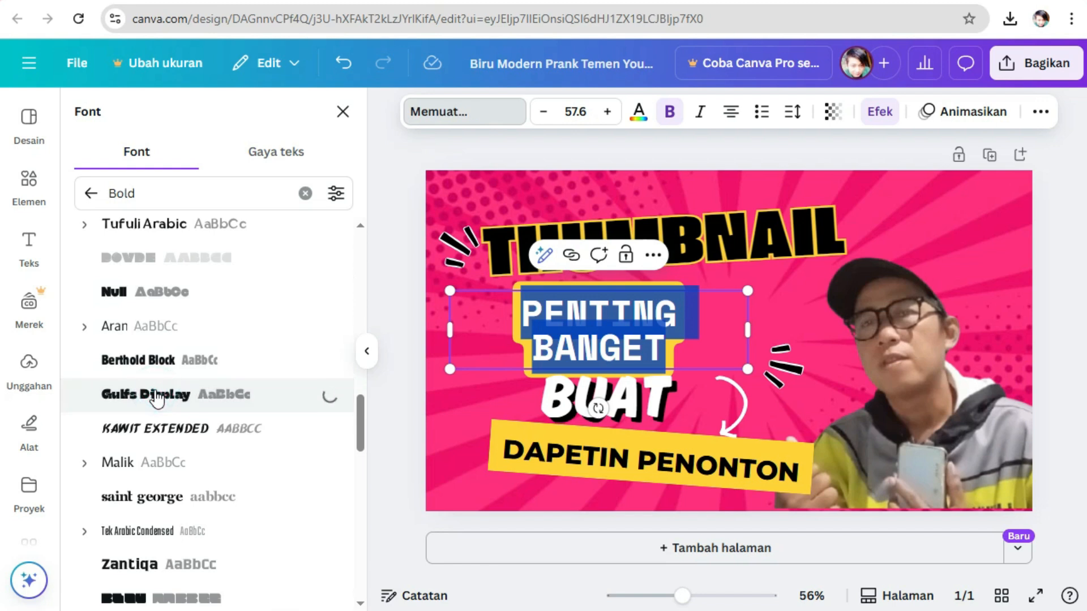
left_click(157, 431)
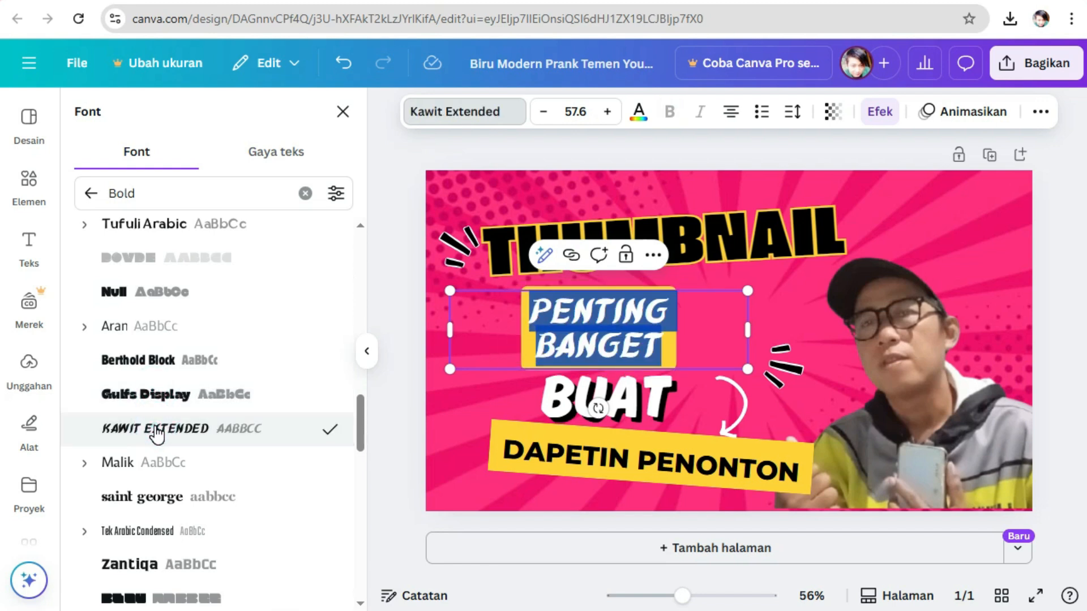
left_click(110, 298)
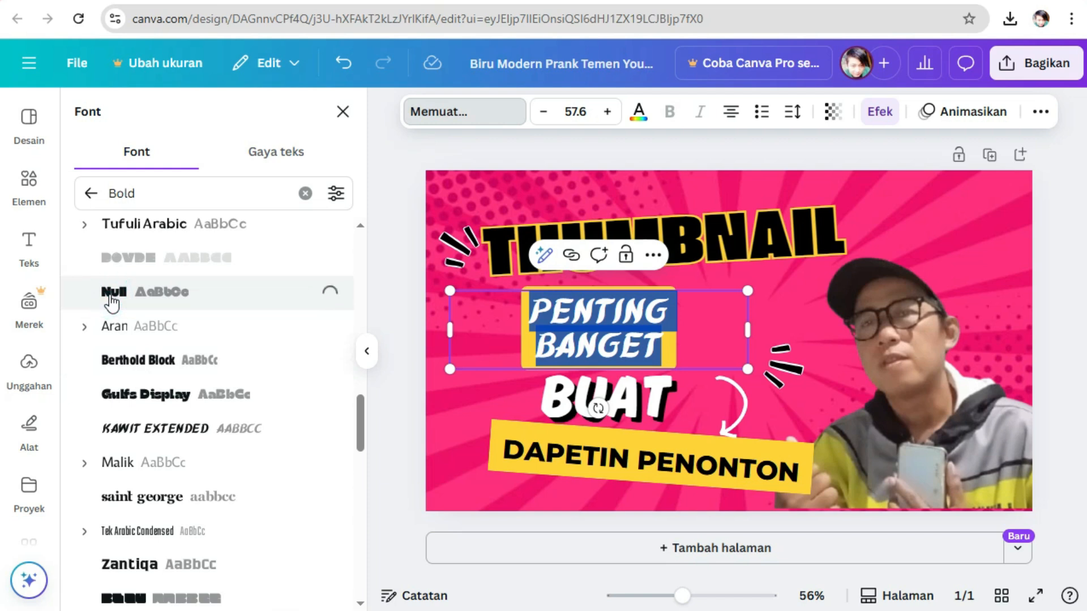
scroll(206, 528, "down", 3)
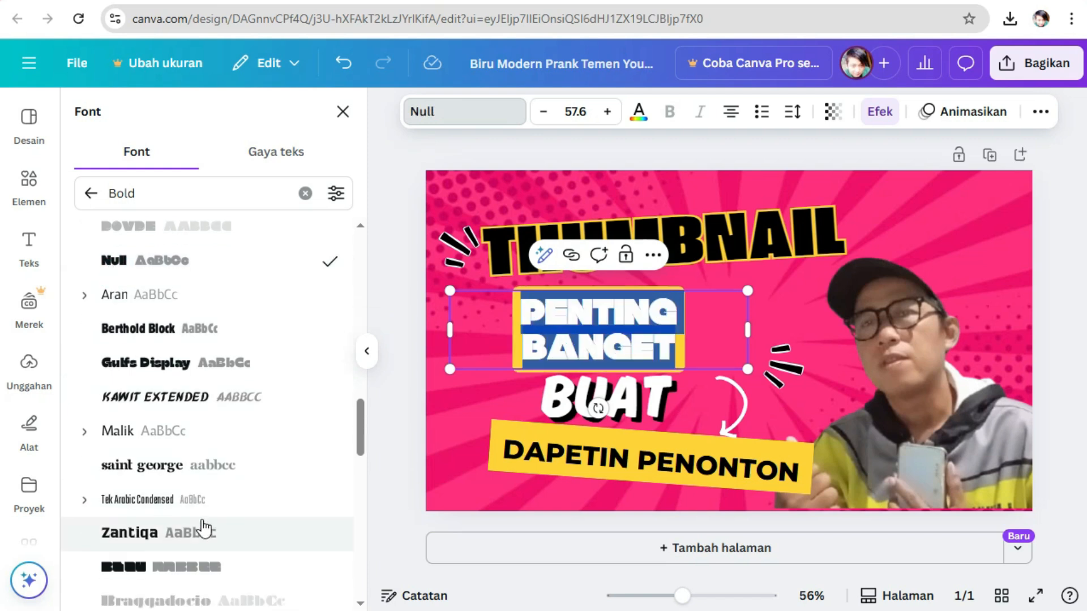
left_click(139, 397)
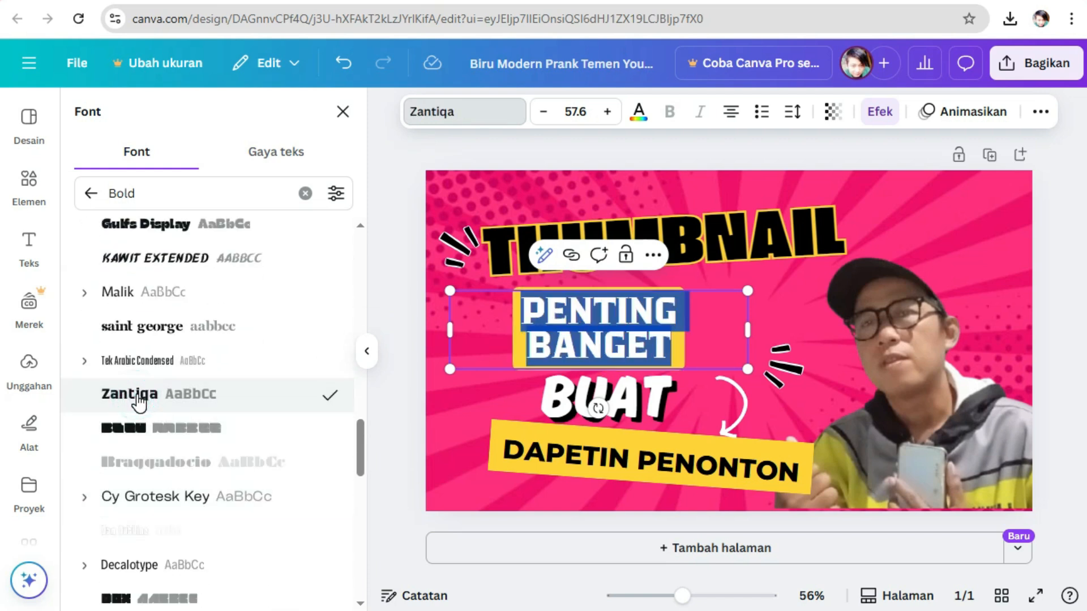
scroll(142, 402, "down", 6)
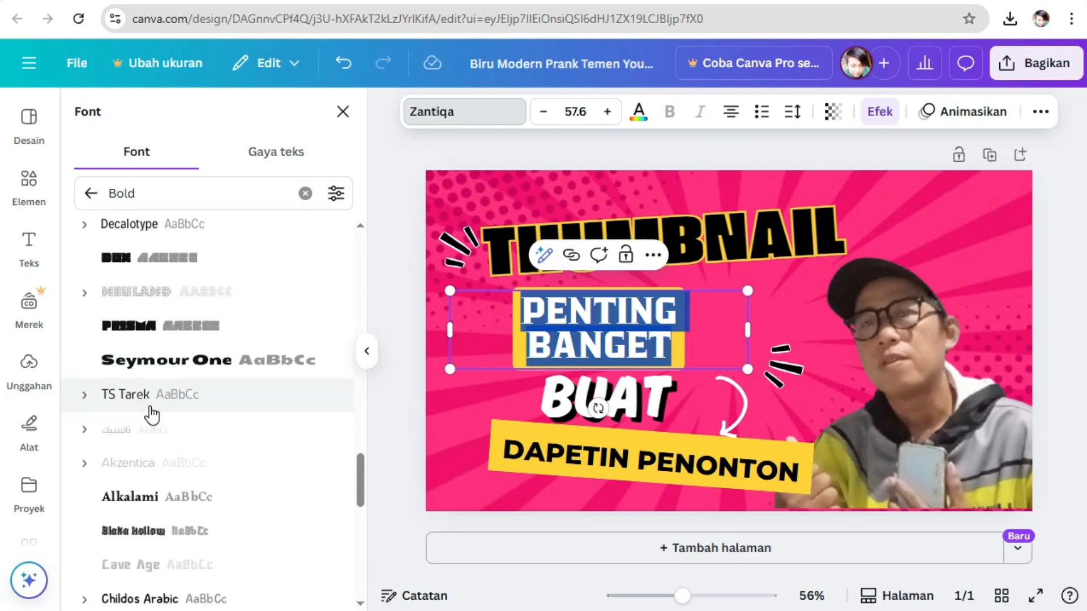
left_click(164, 364)
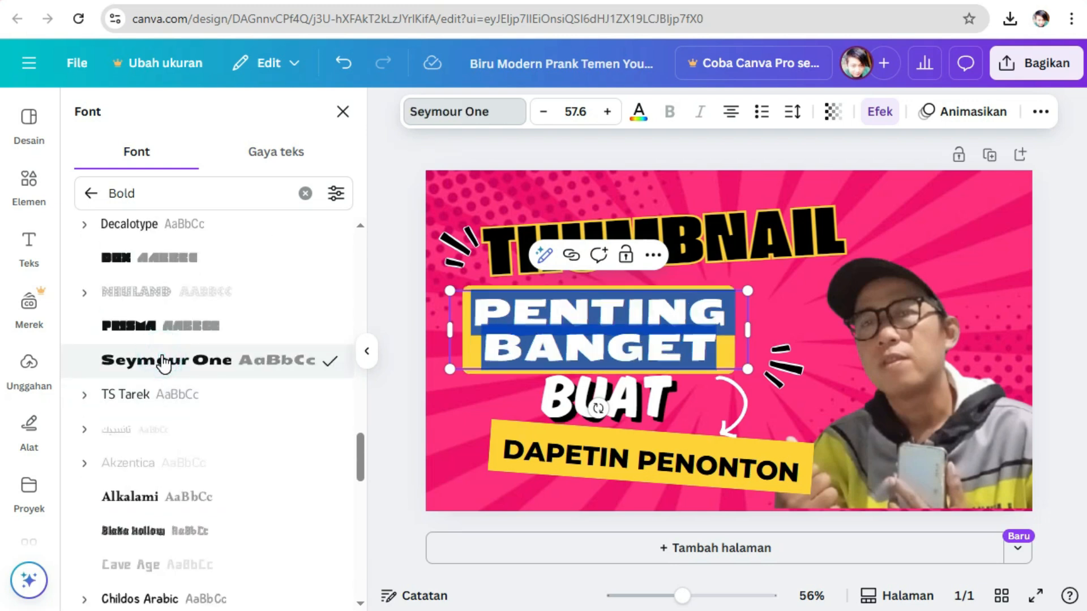
left_click(1052, 319)
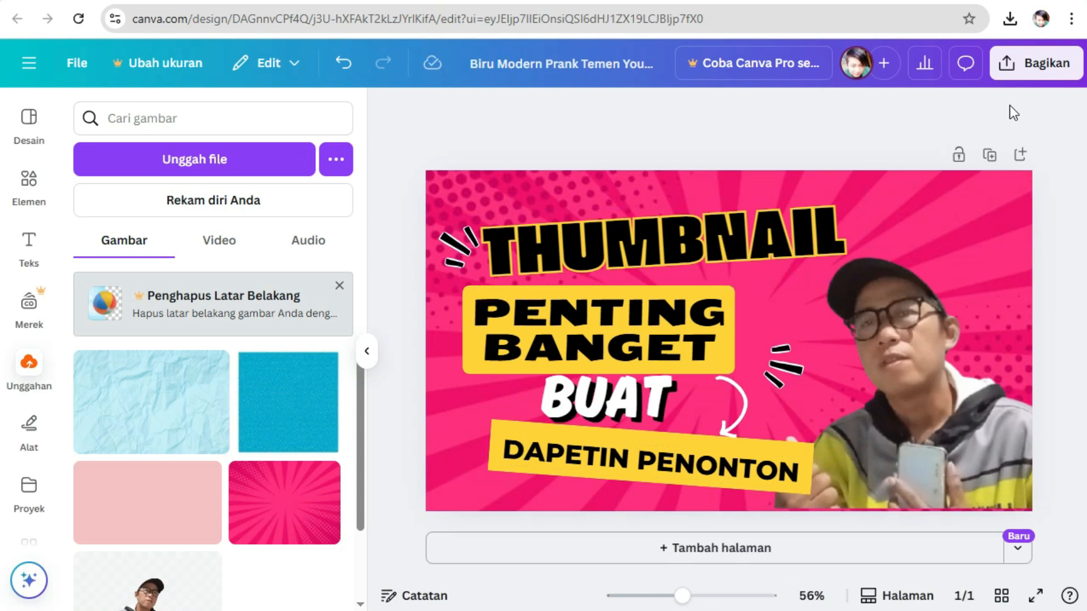
- Download the finished thumbnail as a PNG at size 1, 1,280 × 720 pixels
left_click(1048, 71)
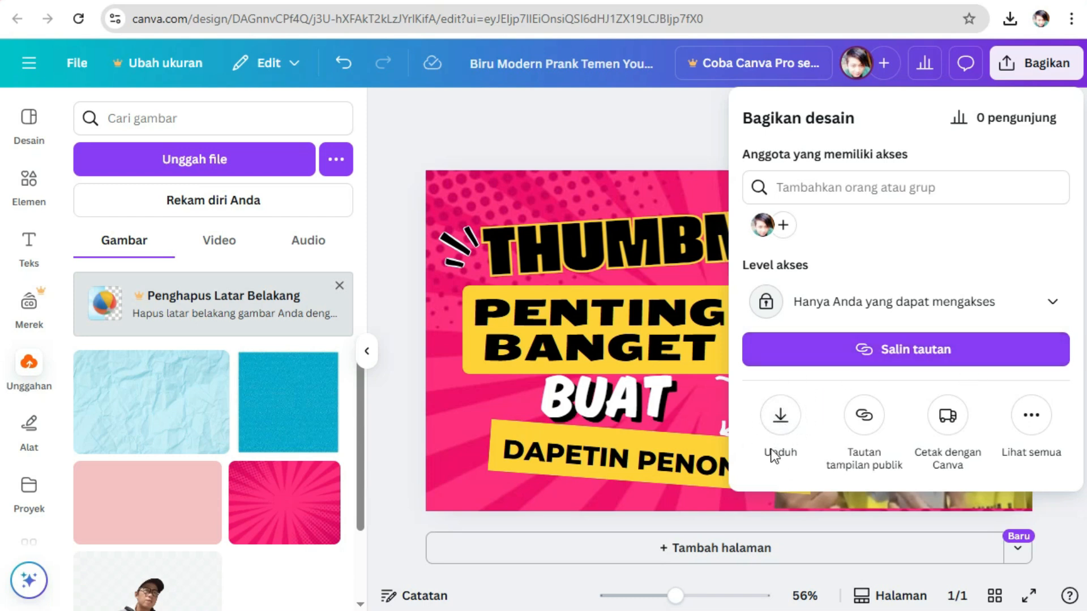
left_click(782, 419)
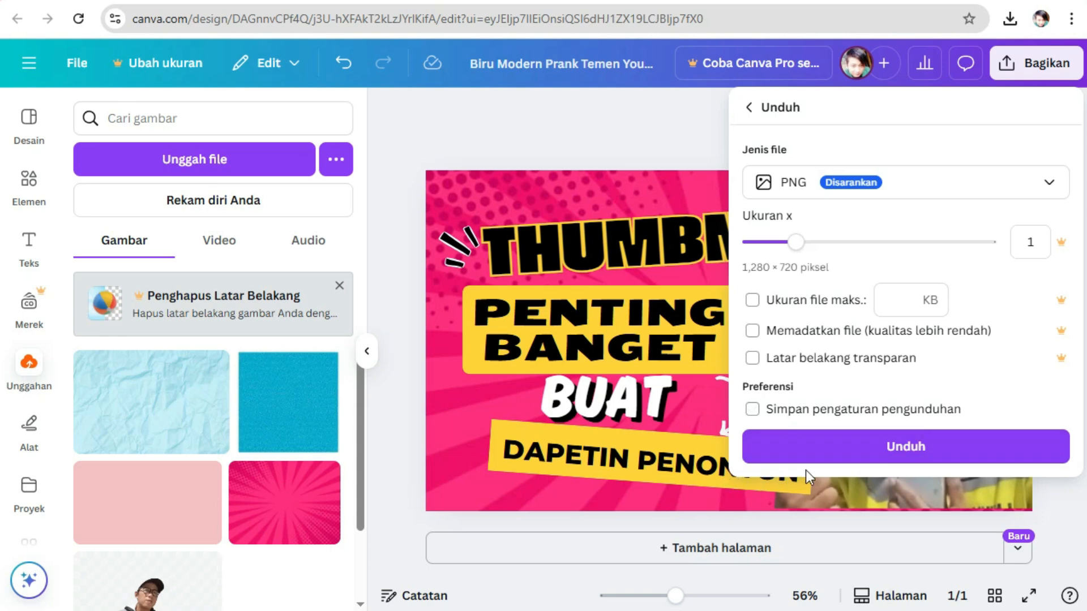
left_click(905, 446)
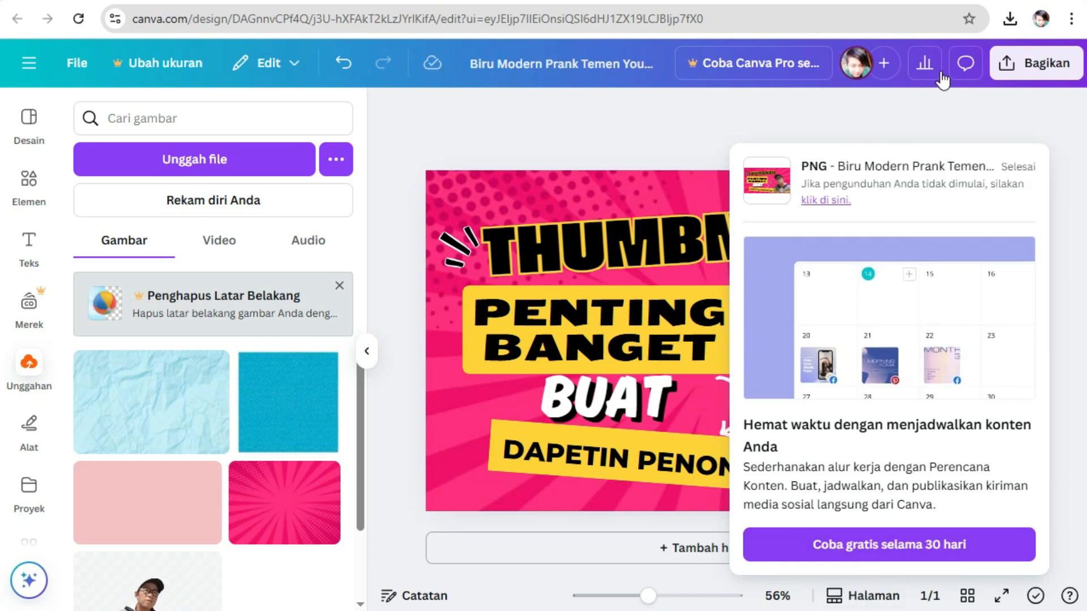
- Switch to File Explorer and open Biru Modern Prank Temen Youtube Thumbnail.png from the Downloads folder to view it
left_click(1010, 20)
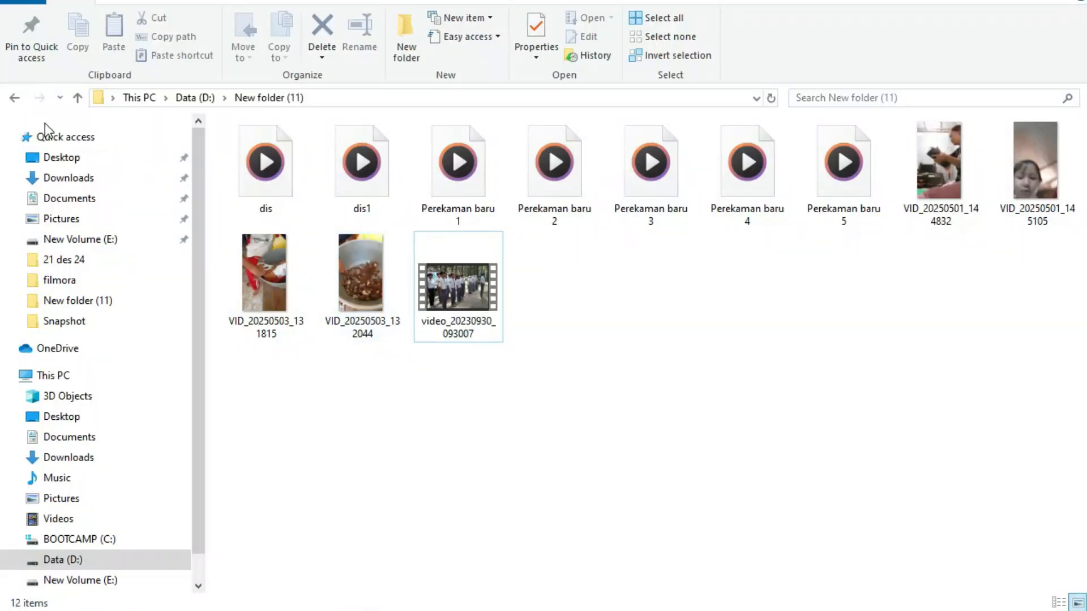
left_click(73, 177)
left_click(270, 207)
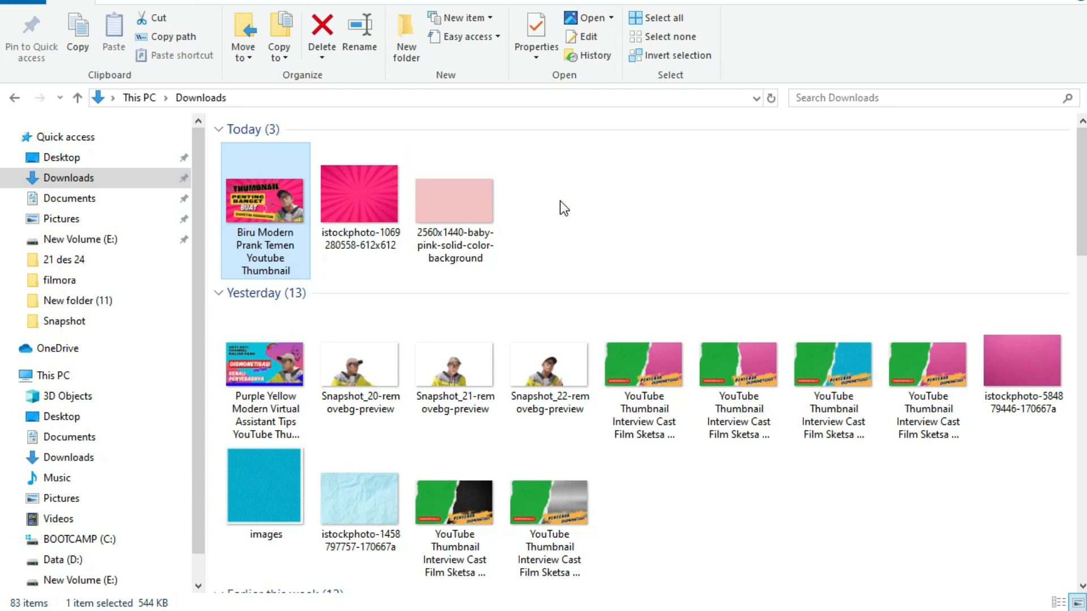
key("Return")
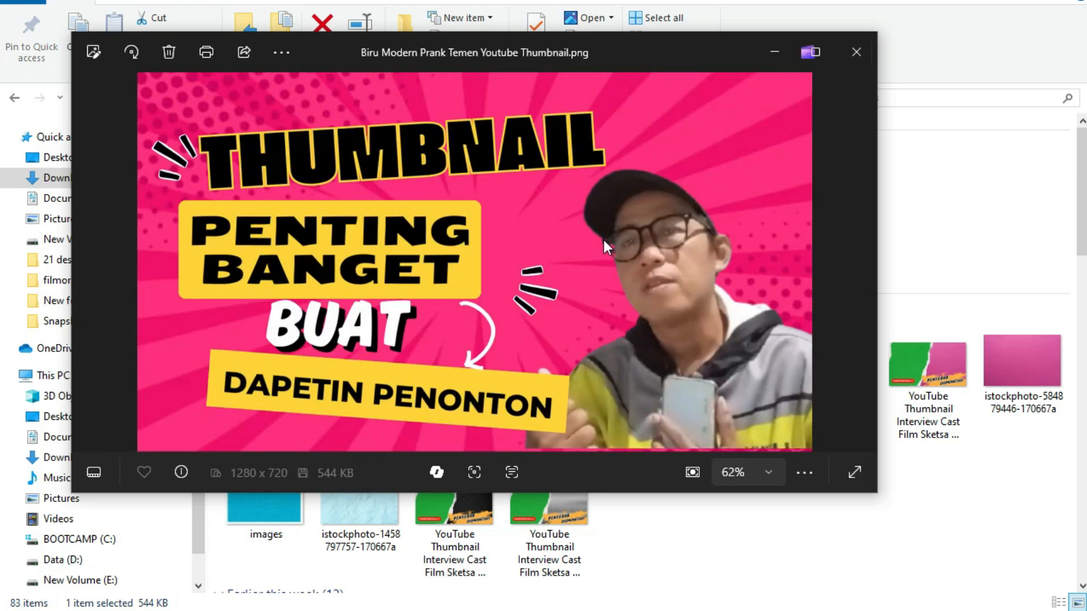
- View the exported thumbnail image enlarged, close it and switch back to the Canva browser window
left_click(817, 53)
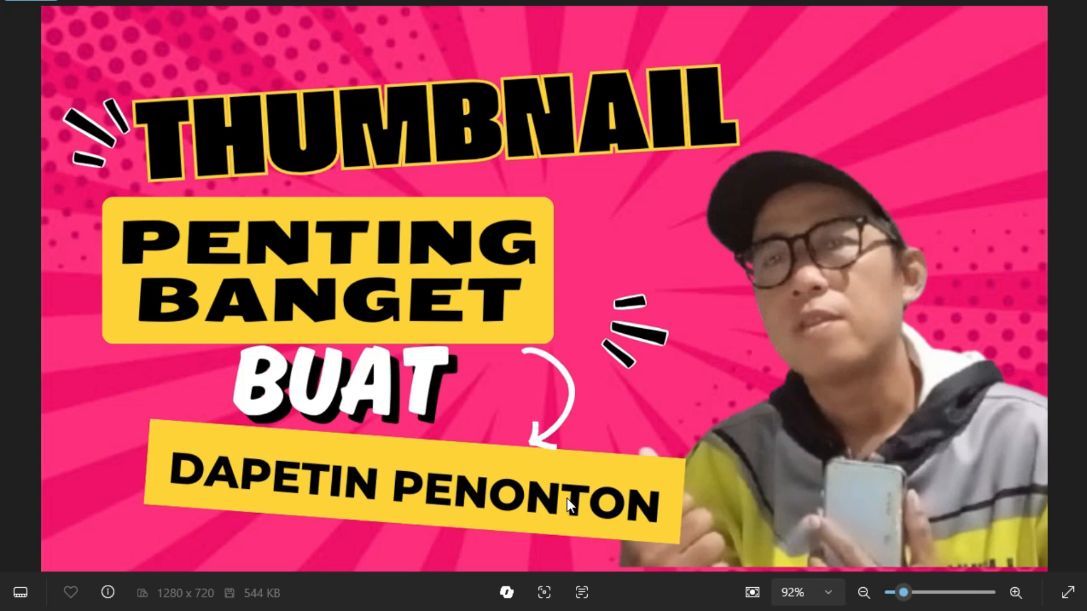
left_click(1067, 1)
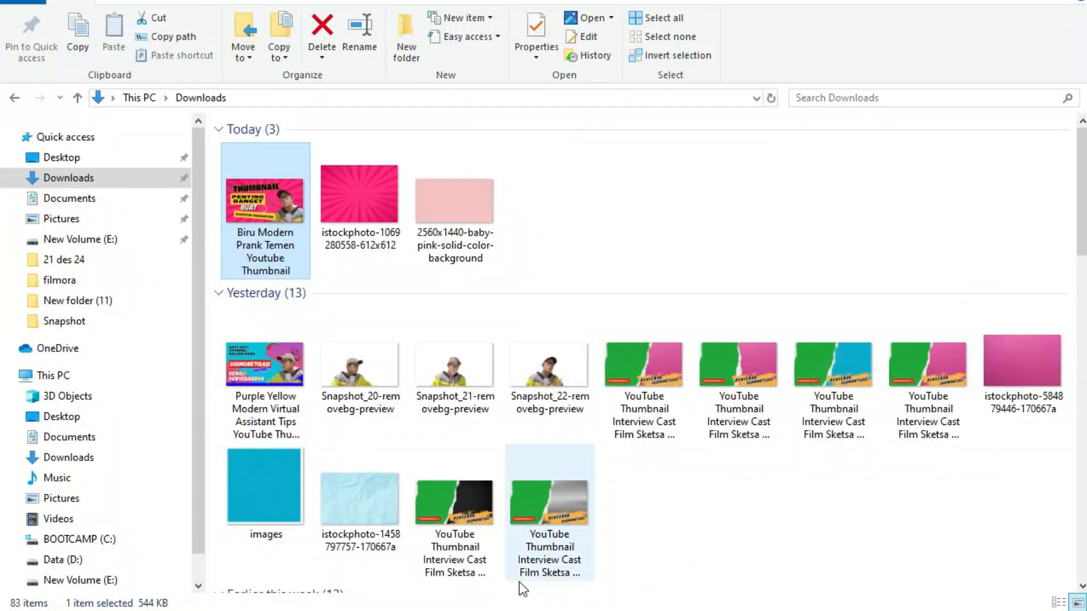
key("alt+Tab")
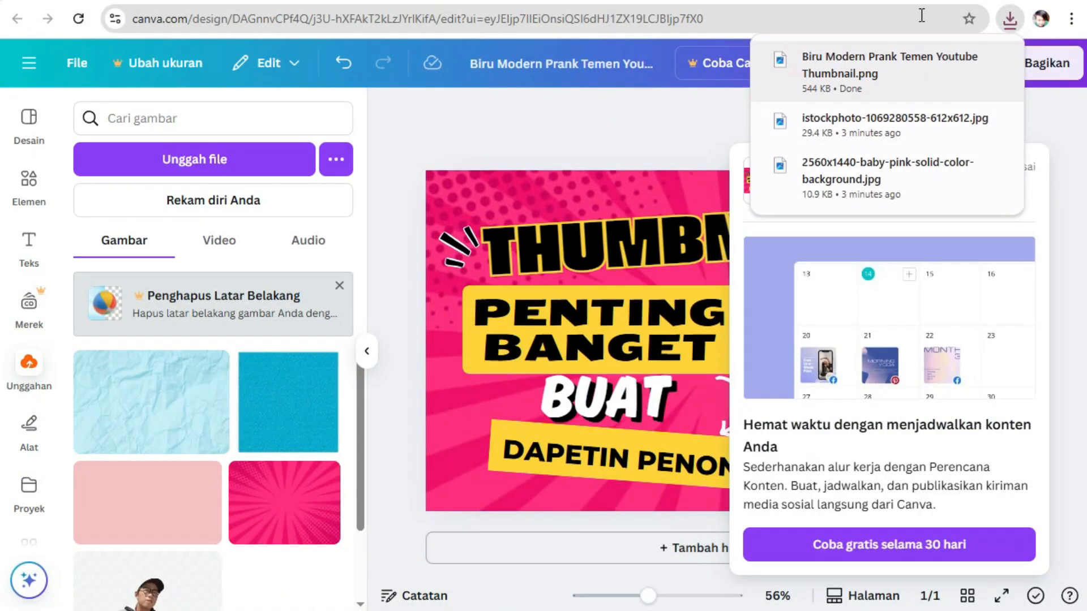
- Browse the YouTube thumbnail templates and start a new design from the SUNGAI MAHAKAM template, Biru Estetik Moderen Jelajah Alam Gambar Mini Youtube
left_click(415, 1)
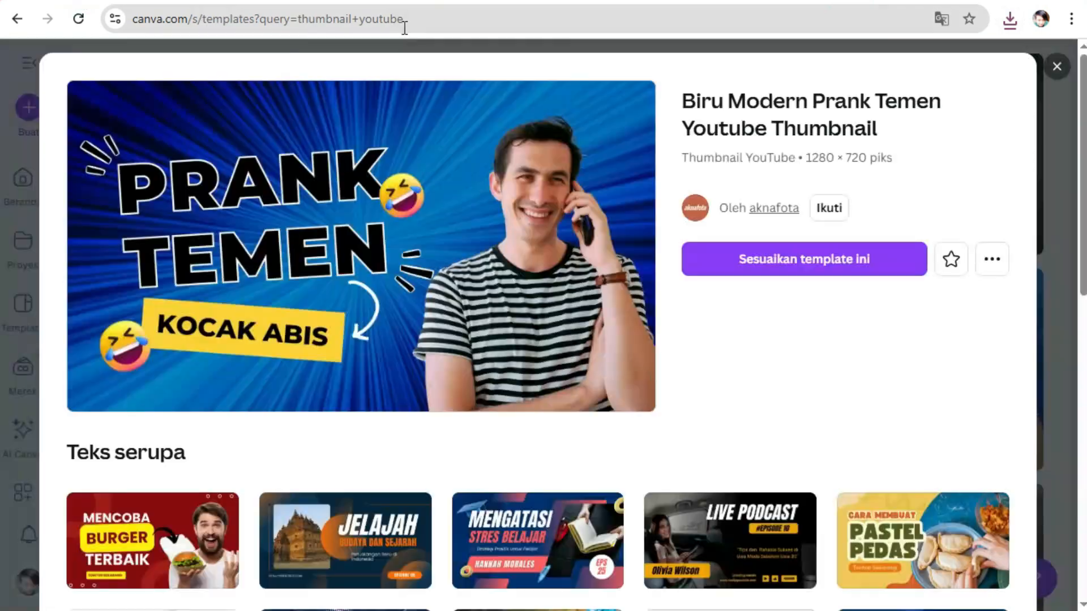
left_click(1055, 67)
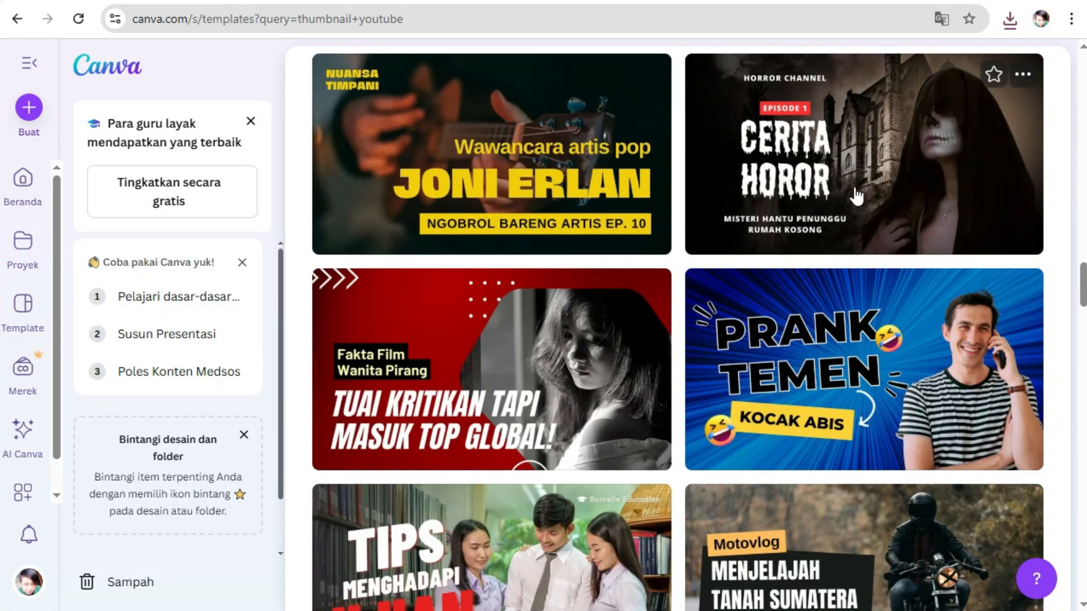
scroll(866, 215, "down", 5)
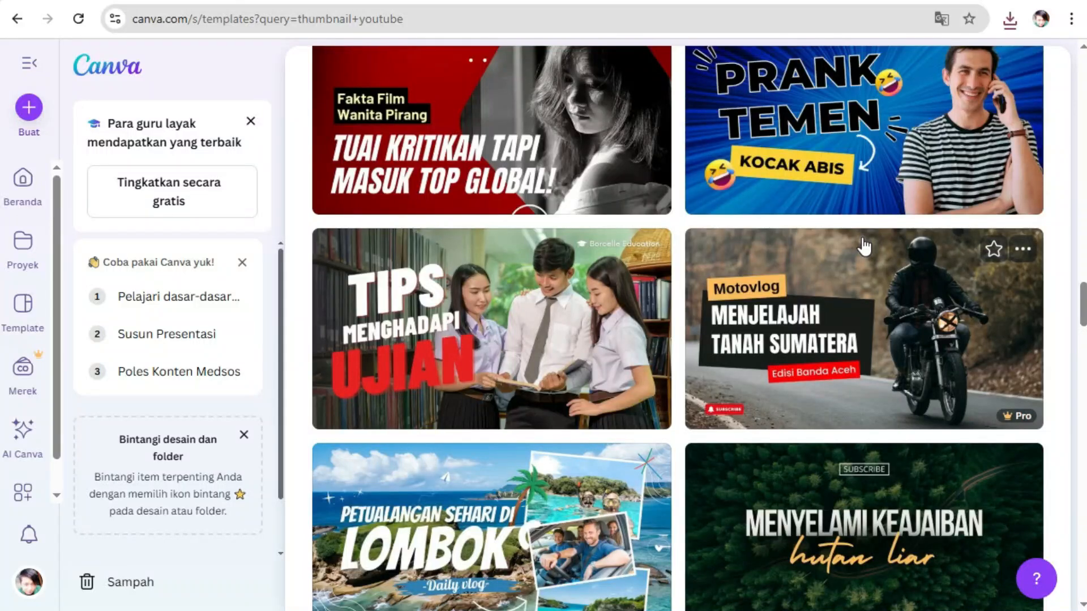
mouse_move(1016, 423)
scroll(949, 346, "down", 2)
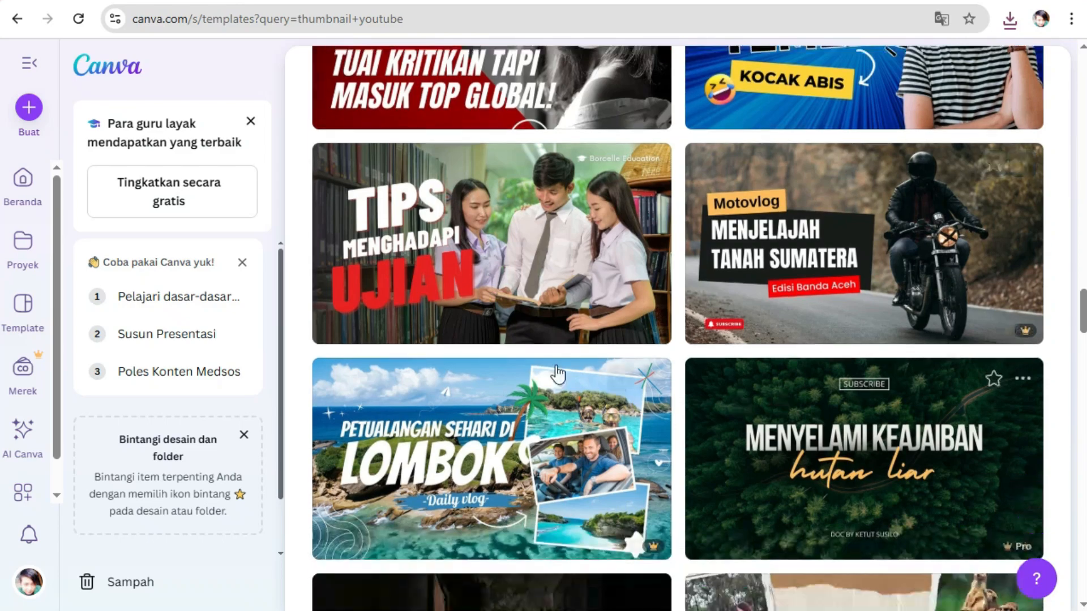
scroll(482, 277, "down", 2)
scroll(483, 277, "down", 6)
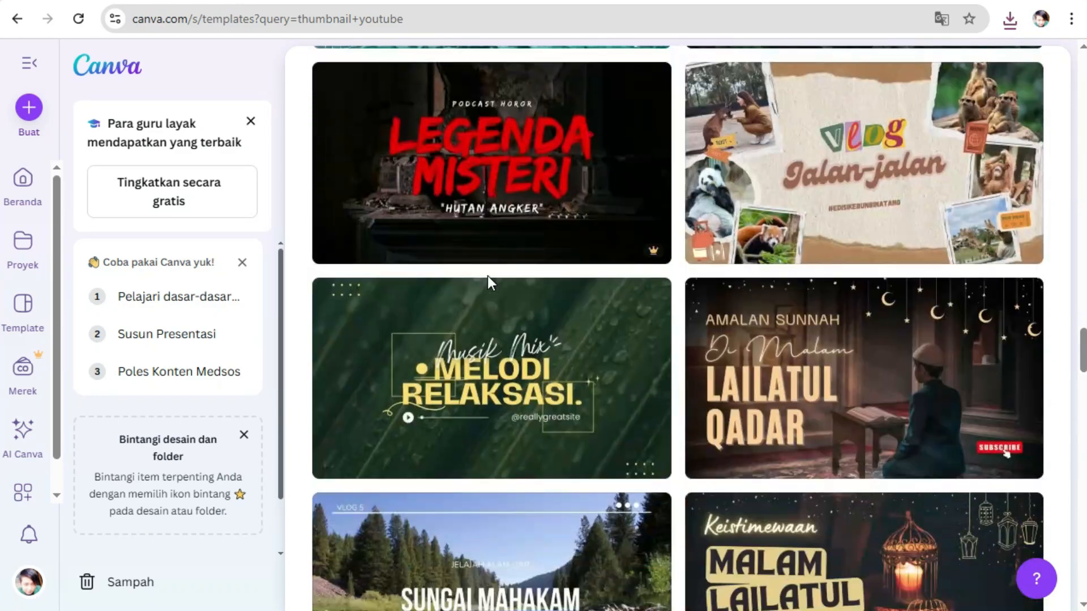
scroll(488, 276, "down", 5)
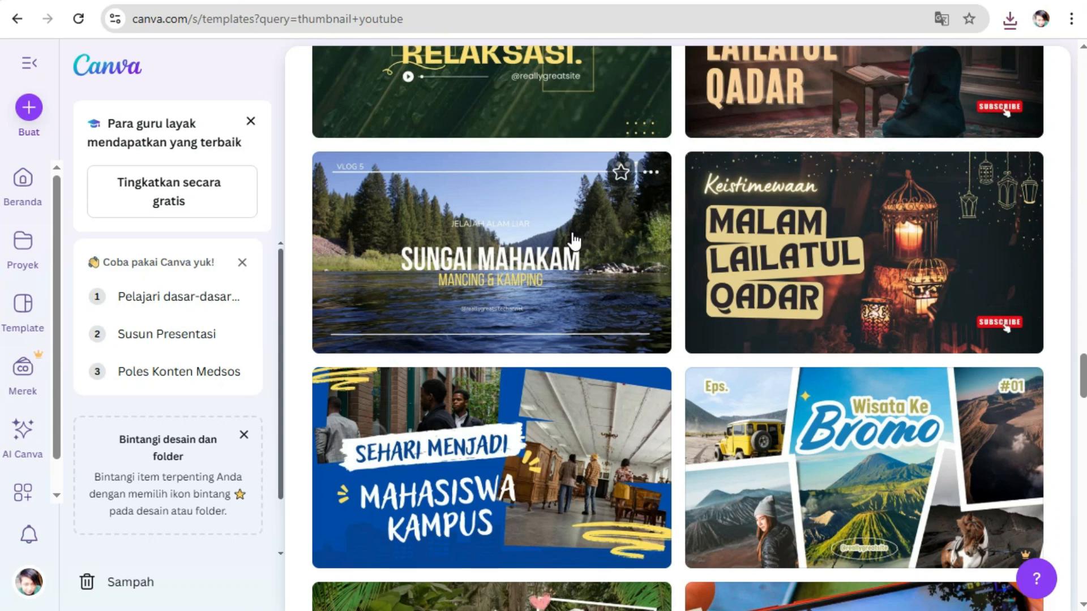
left_click(601, 220)
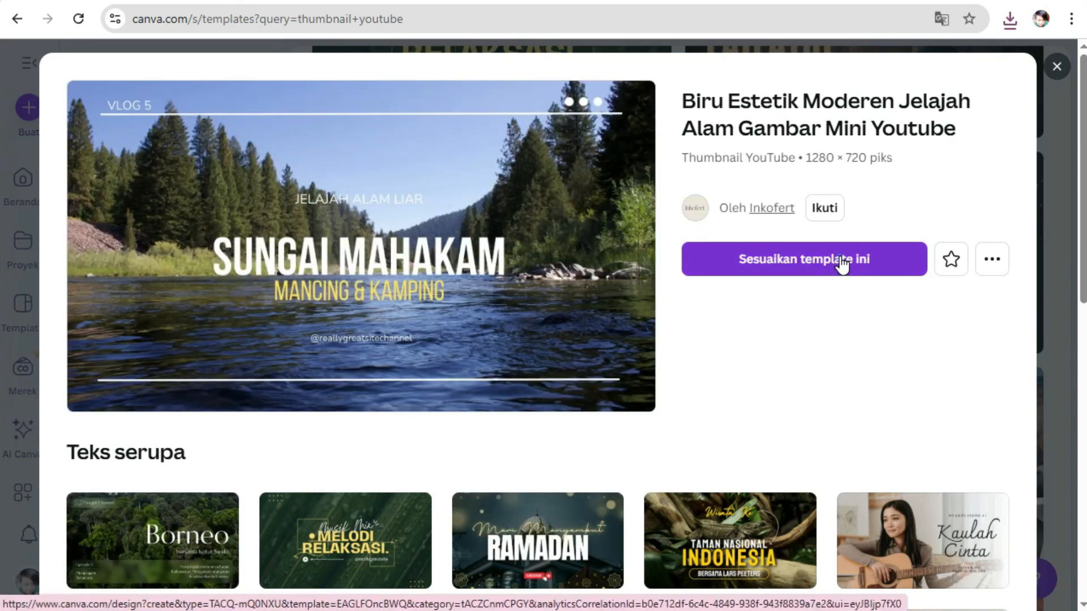
left_click(842, 264)
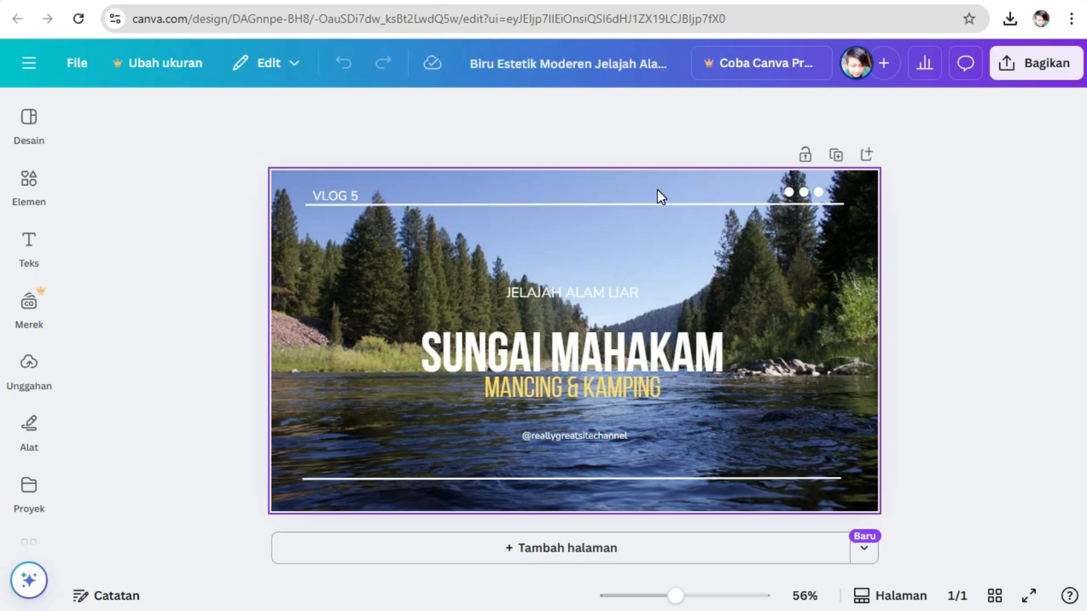
- Show the uploaded images beside the new design, and search Google Images for WADUK JATILUHUR
left_click(25, 375)
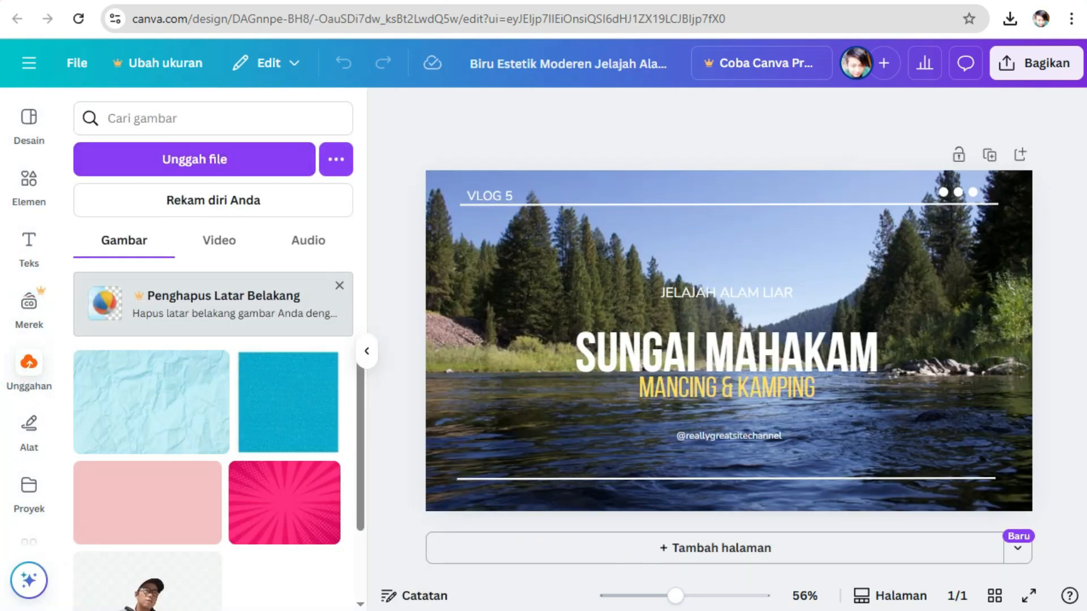
left_click(734, 2)
left_click_drag(361, 60, 202, 57)
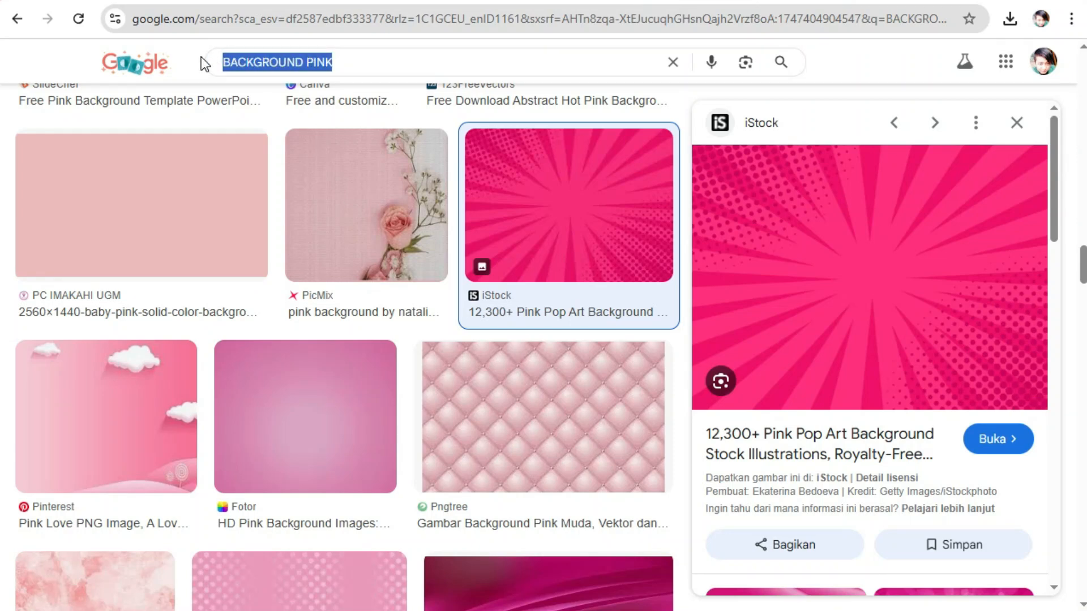
type("WADUK")
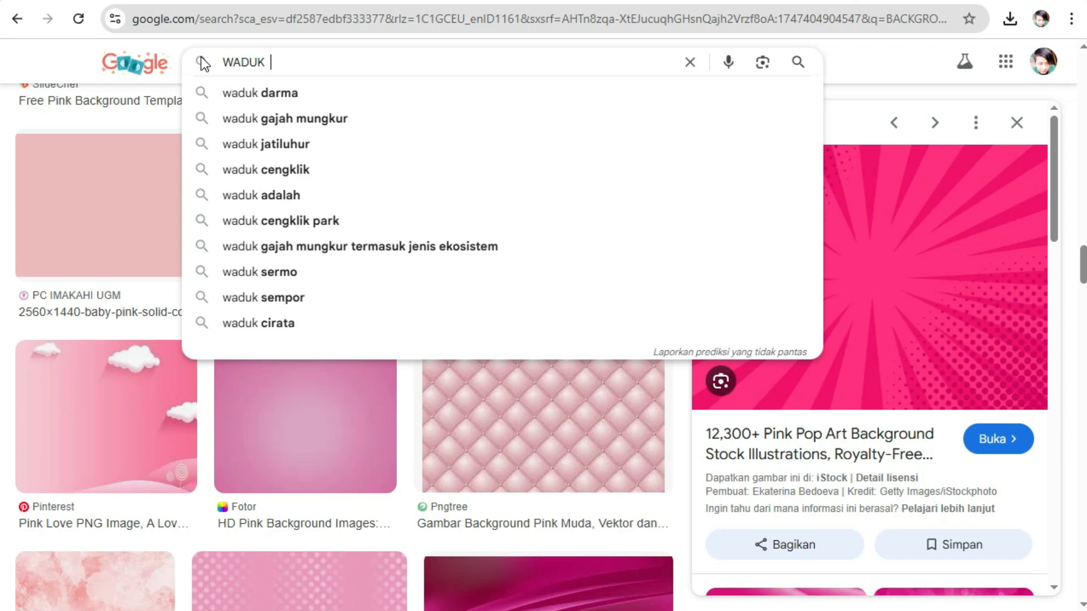
type(" JAT")
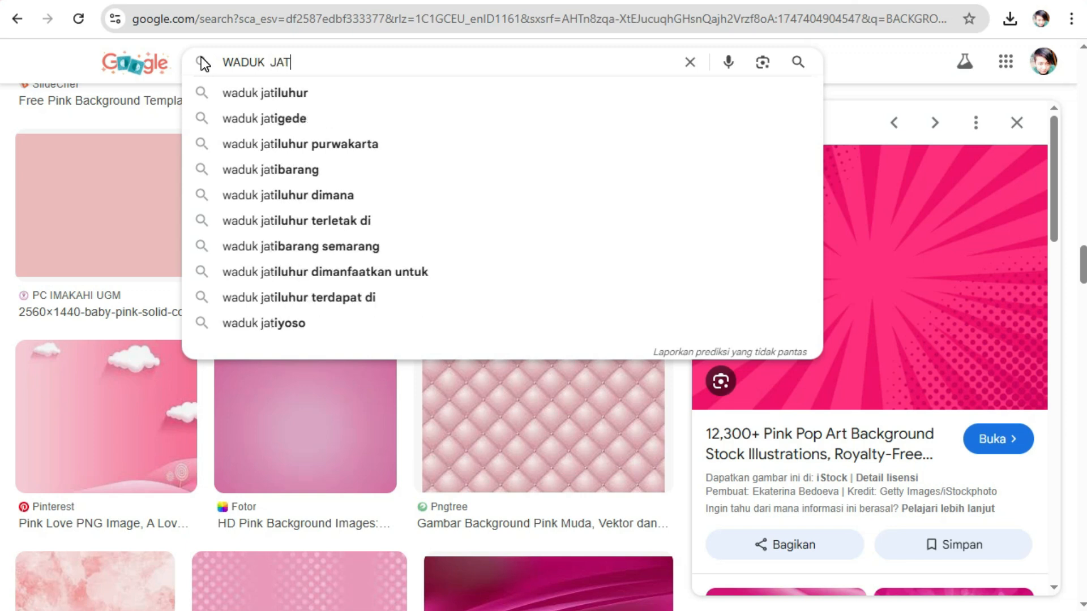
type("ILUHUR")
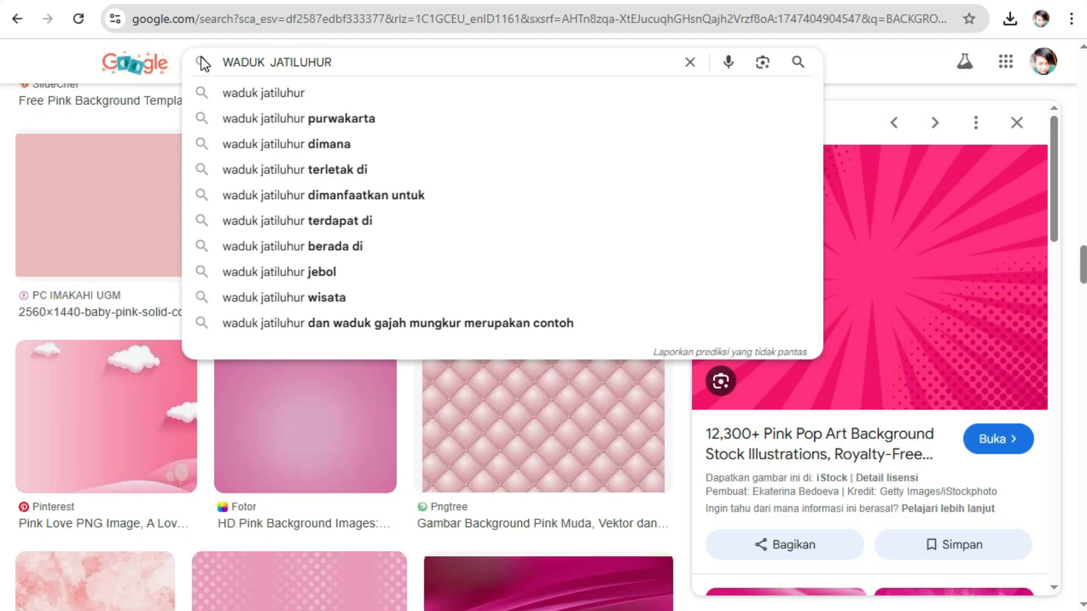
key("Return")
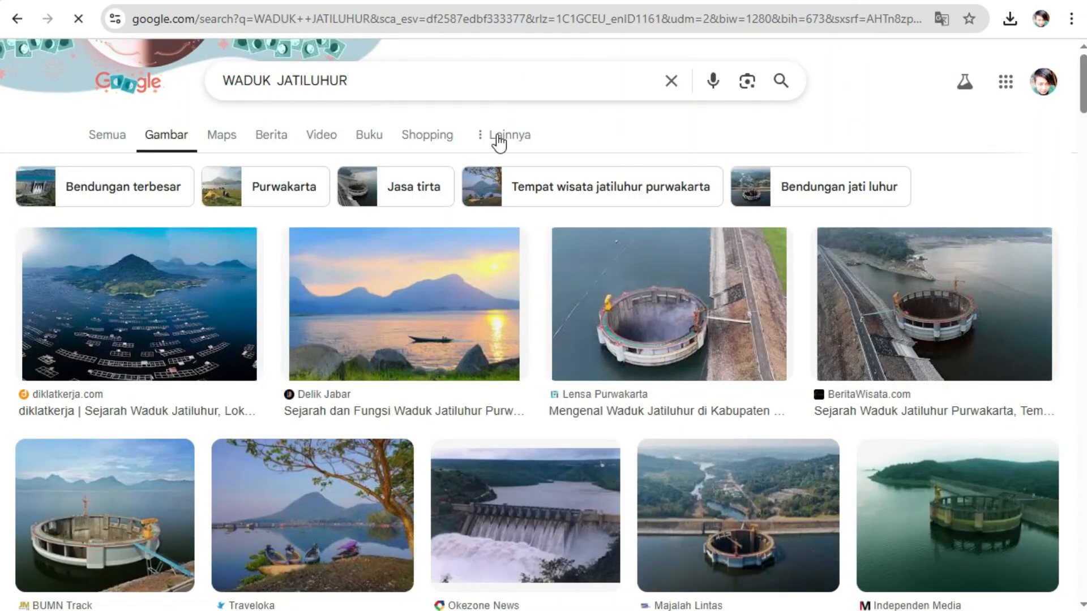
scroll(539, 234, "down", 2)
scroll(535, 227, "down", 1)
scroll(539, 225, "down", 4)
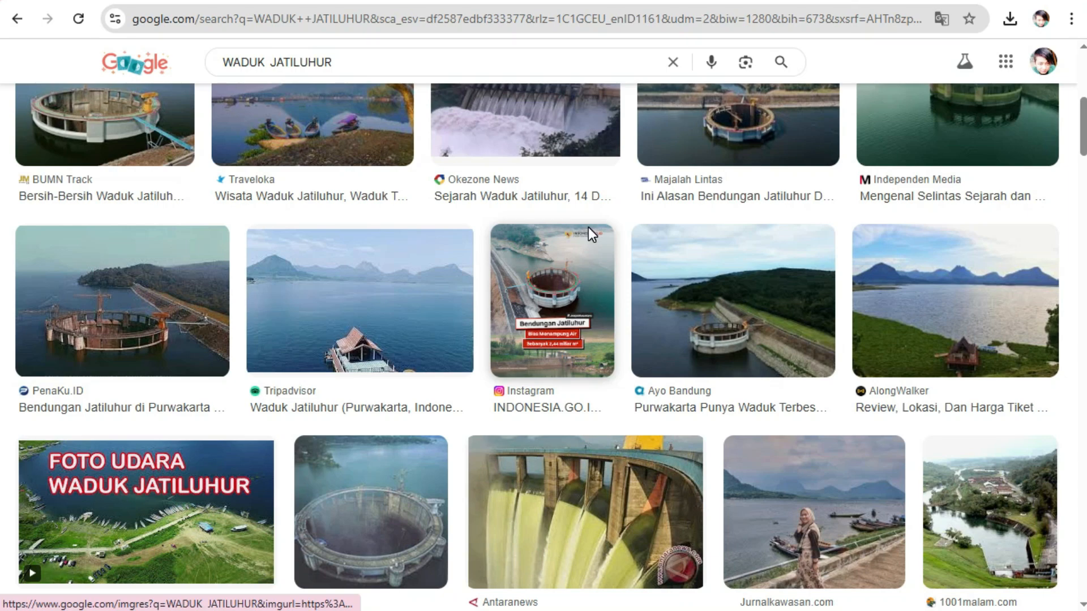
scroll(588, 226, "down", 4)
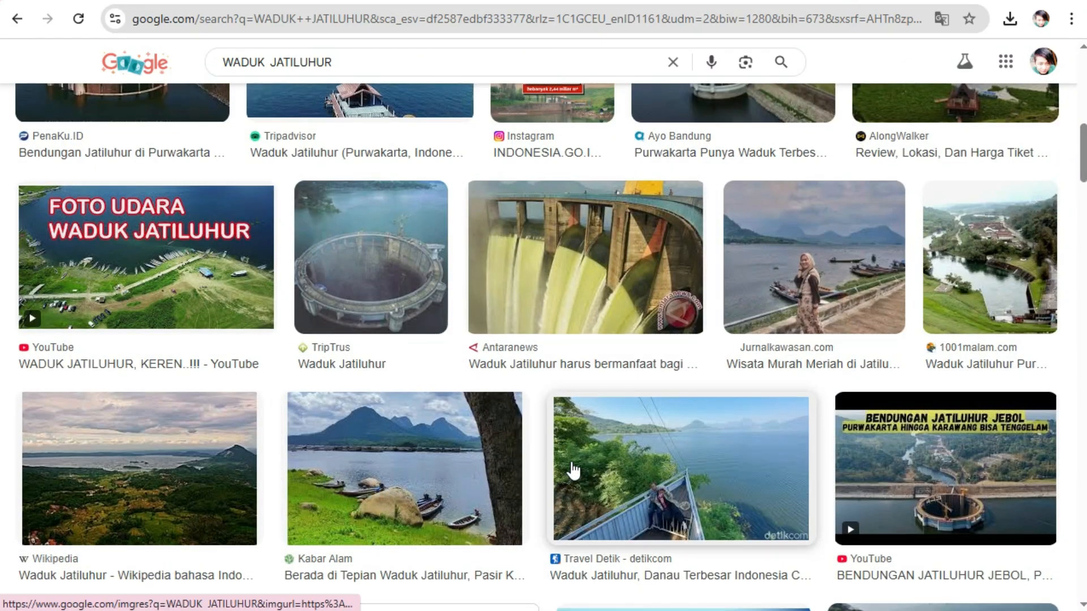
scroll(573, 470, "up", 3)
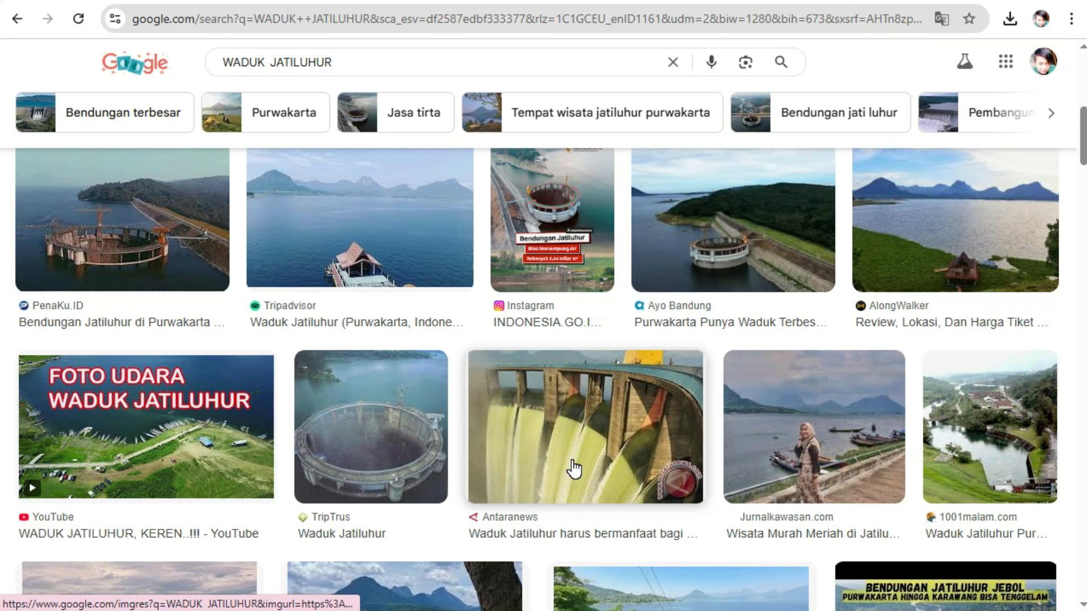
left_click(364, 237)
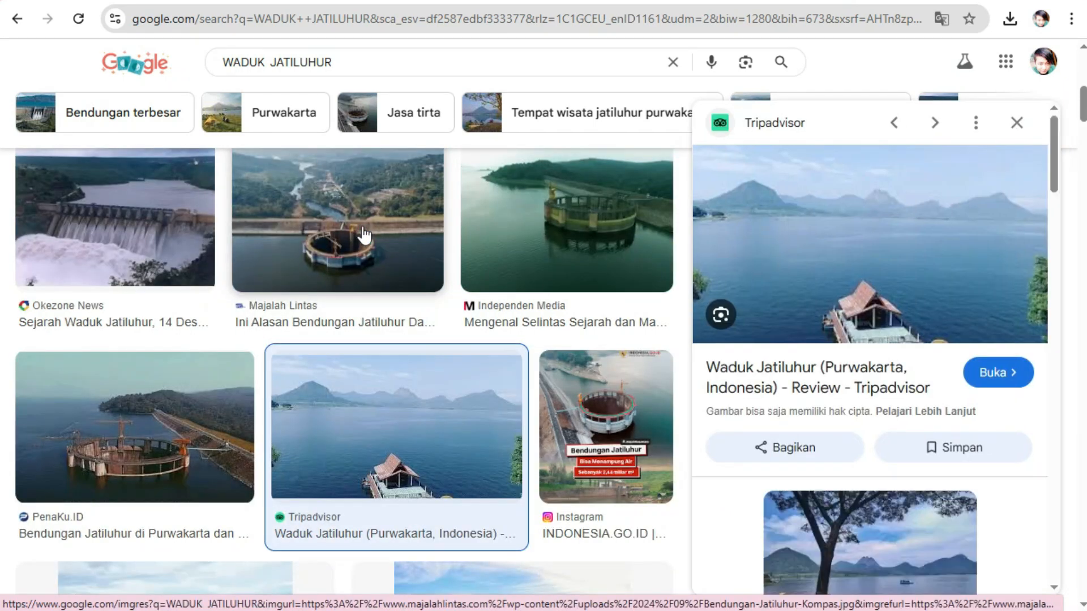
right_click(859, 234)
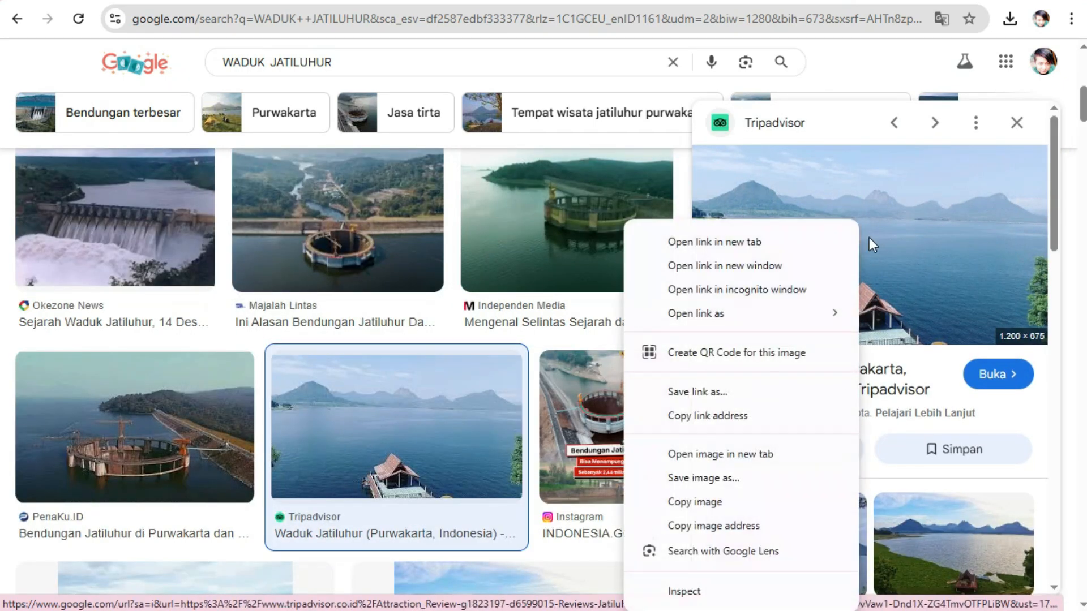
left_click(698, 480)
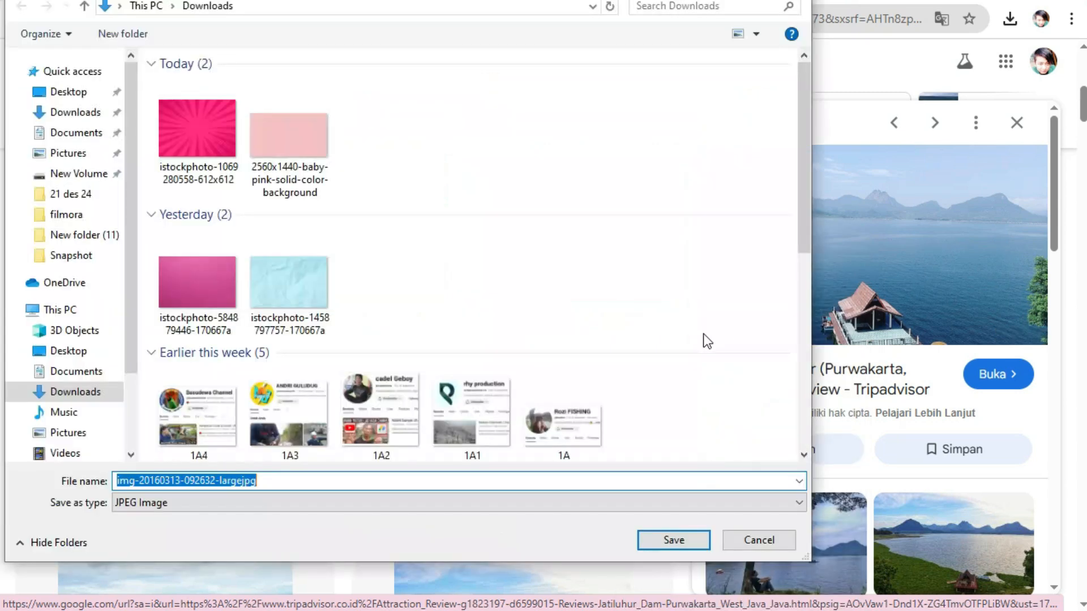
left_click(667, 542)
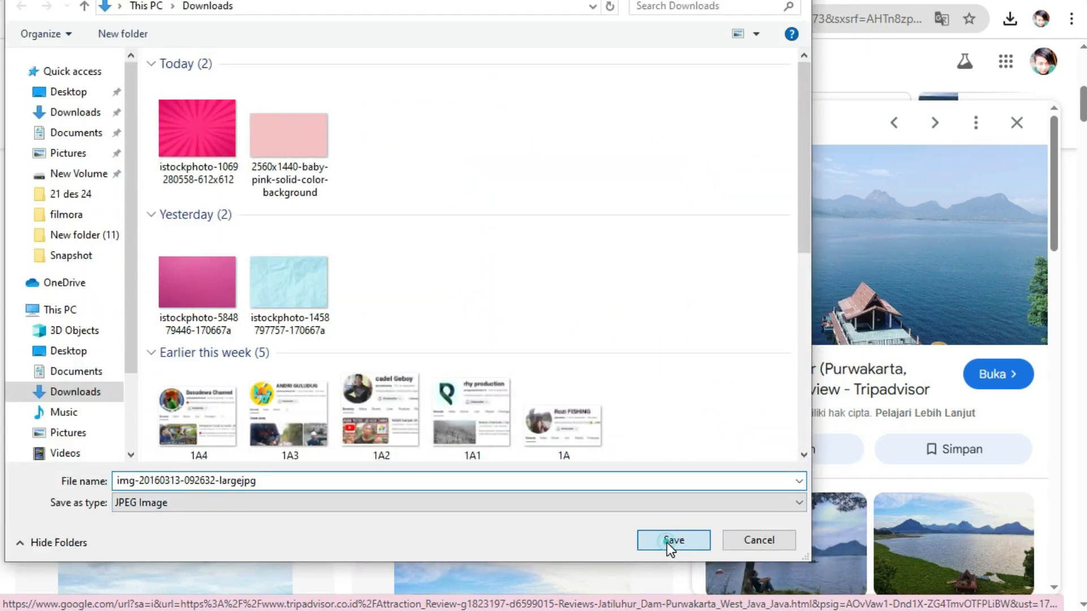
- Save the related Mister Aladin photo of the reservoir with its green shore to Downloads as JPEG jatiluhur
scroll(866, 397, "down", 4)
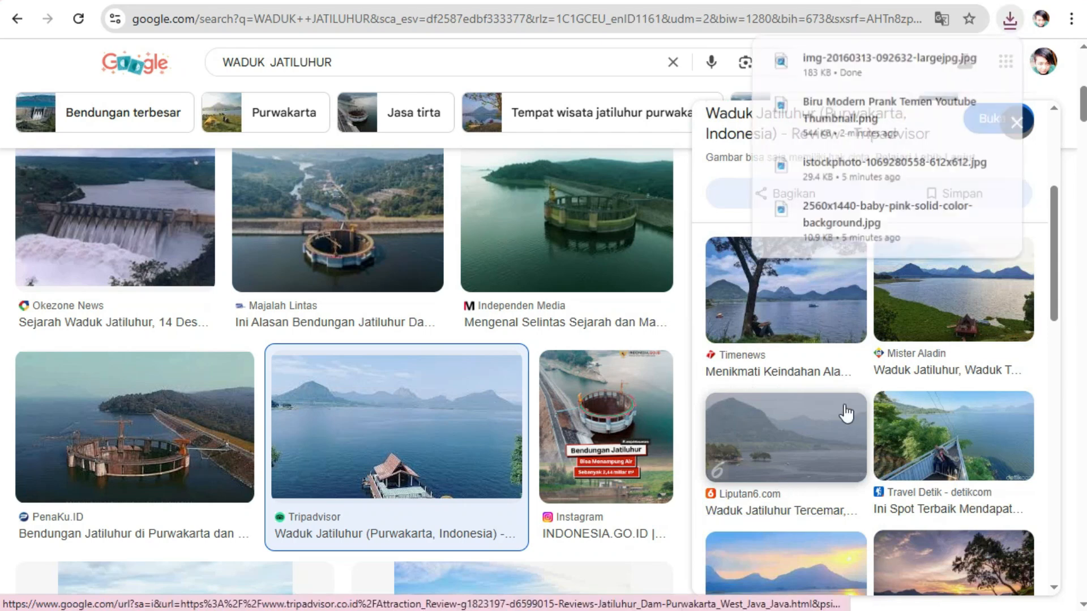
left_click(949, 303)
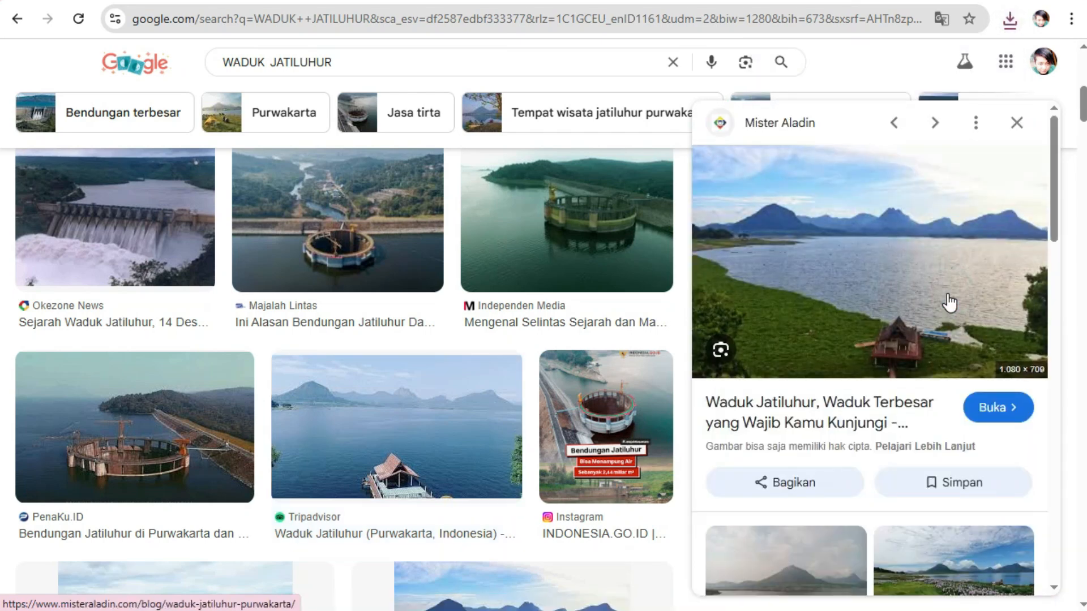
right_click(846, 215)
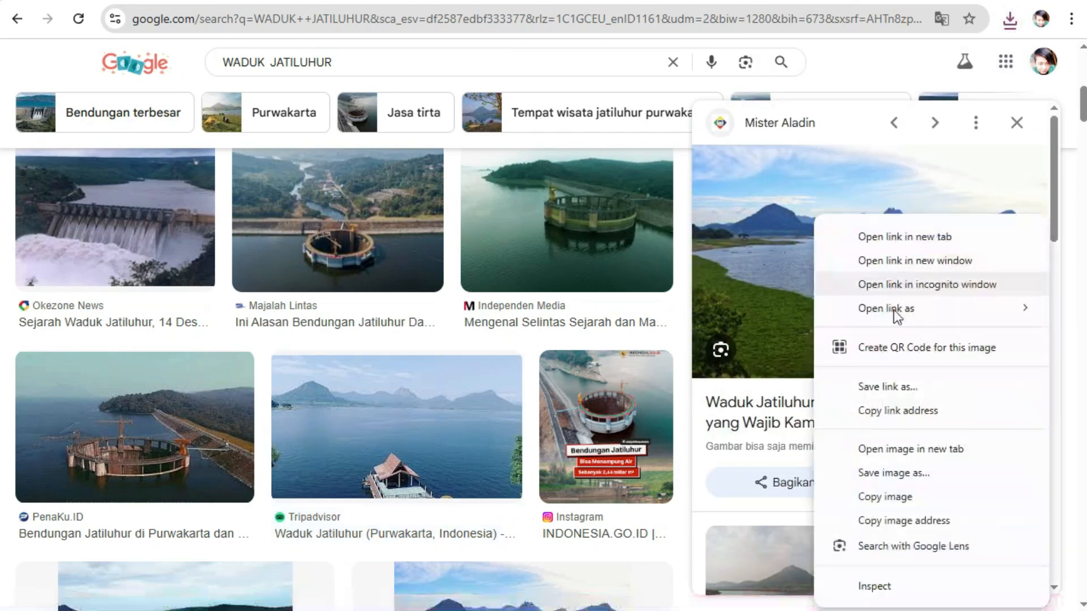
left_click(893, 475)
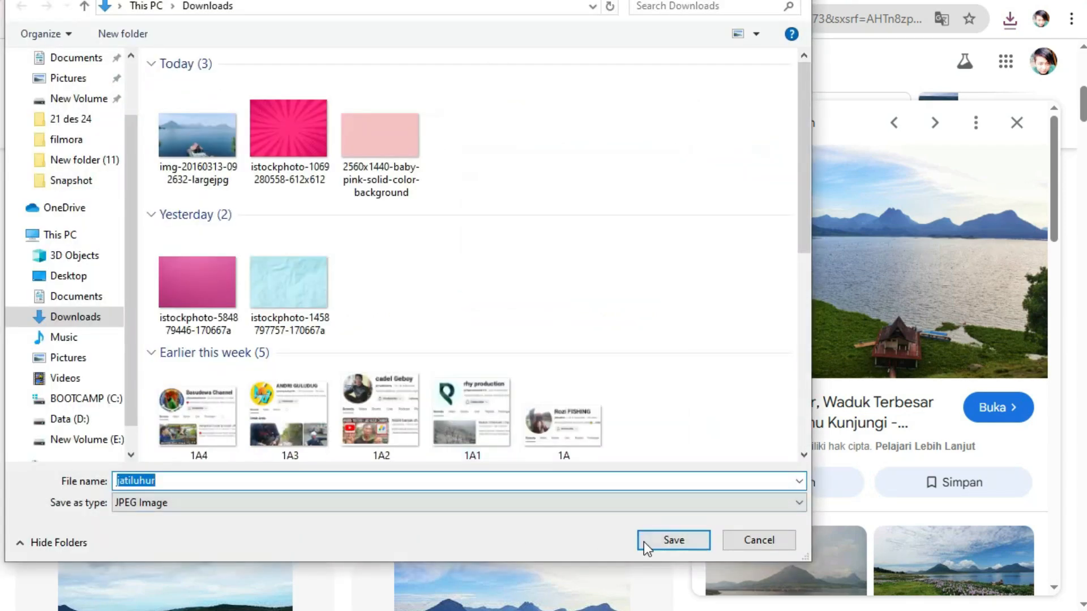
left_click(644, 540)
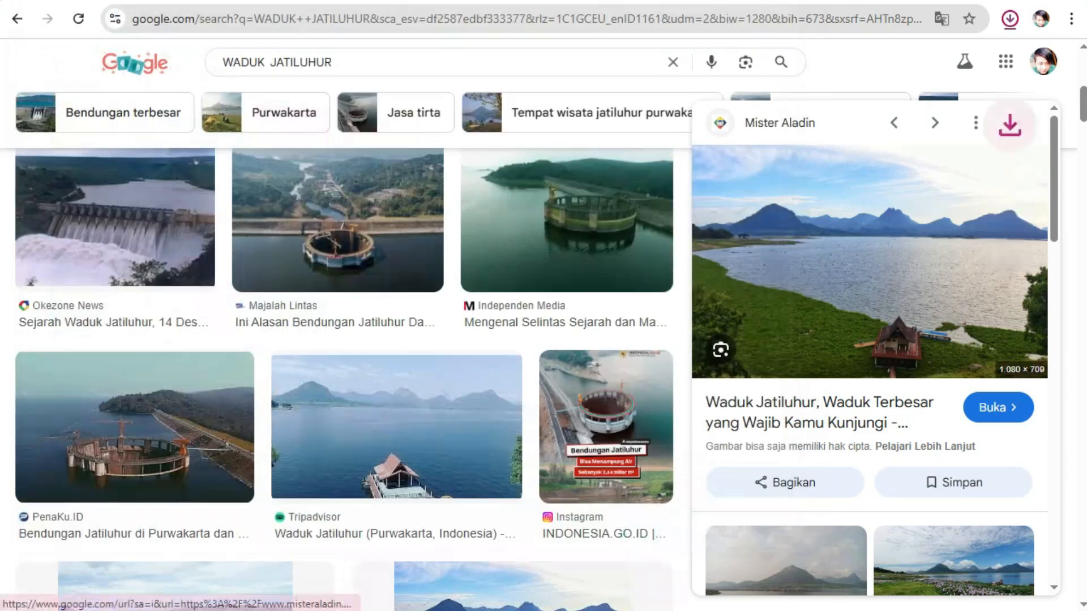
- Return to the SUNGAI MAHAKAM design in Canva and delete its river background image
left_click(514, 1)
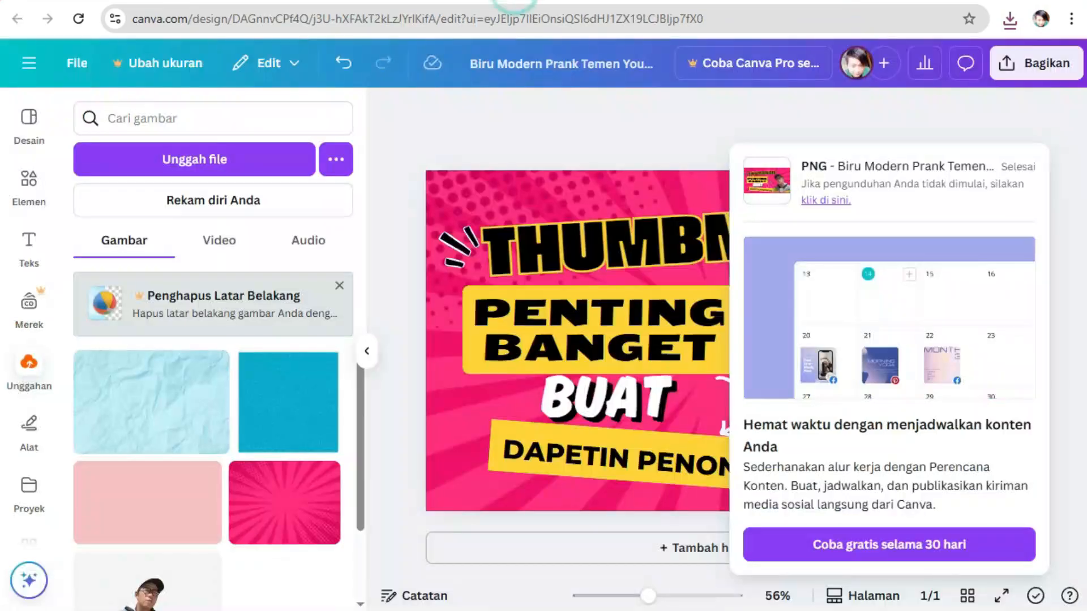
left_click(311, 0)
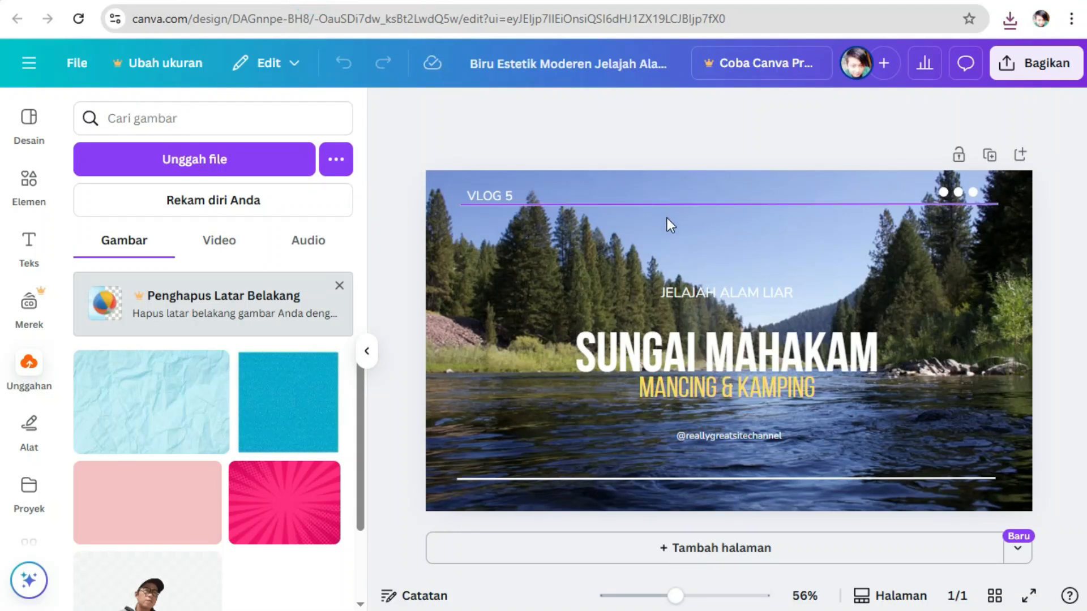
left_click(758, 180)
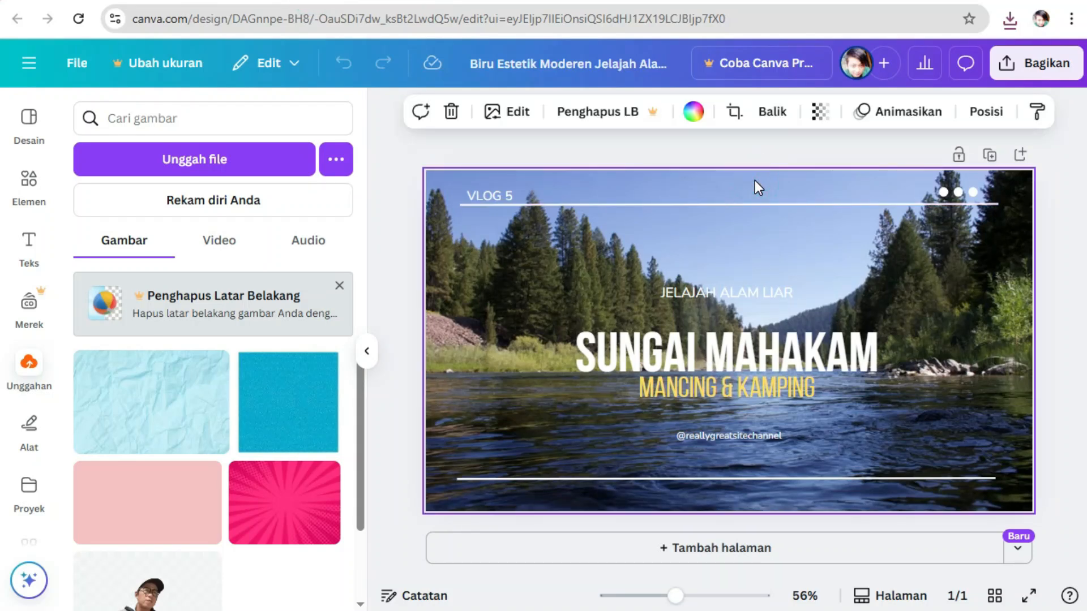
right_click(827, 183)
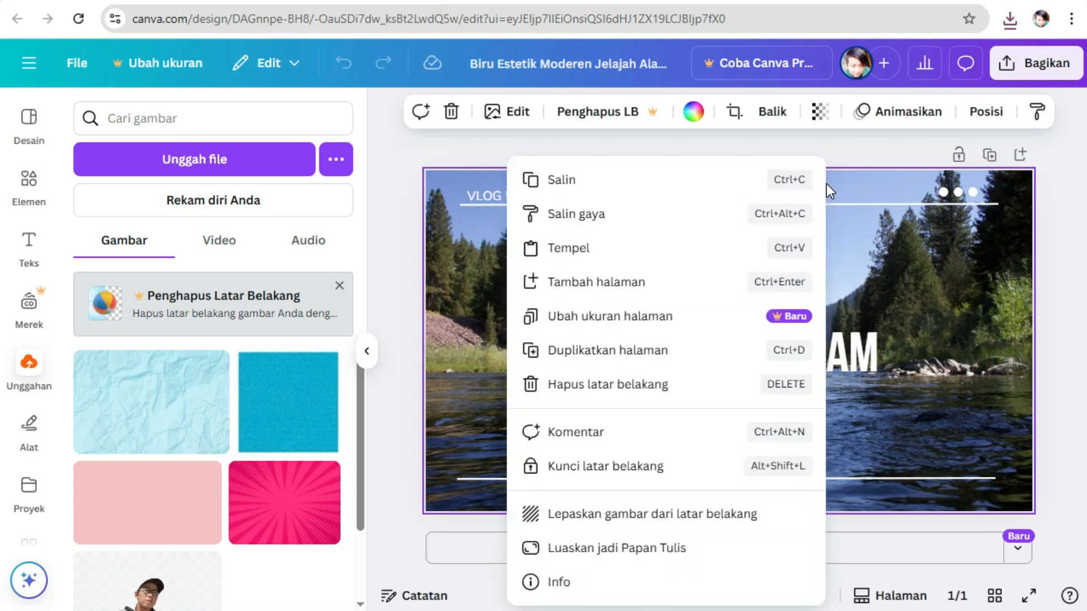
left_click(606, 387)
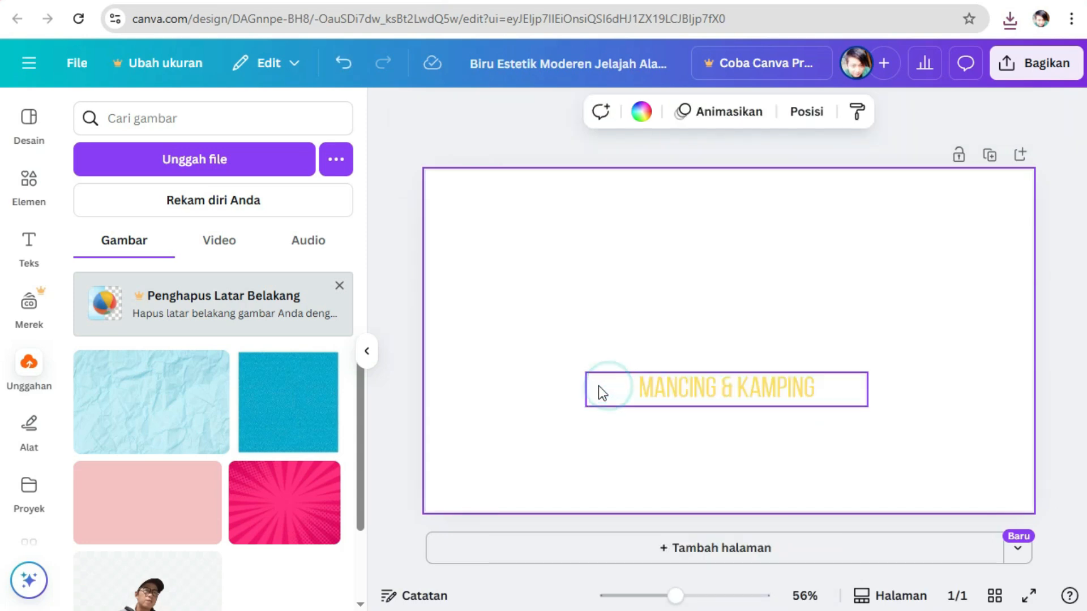
left_click(138, 158)
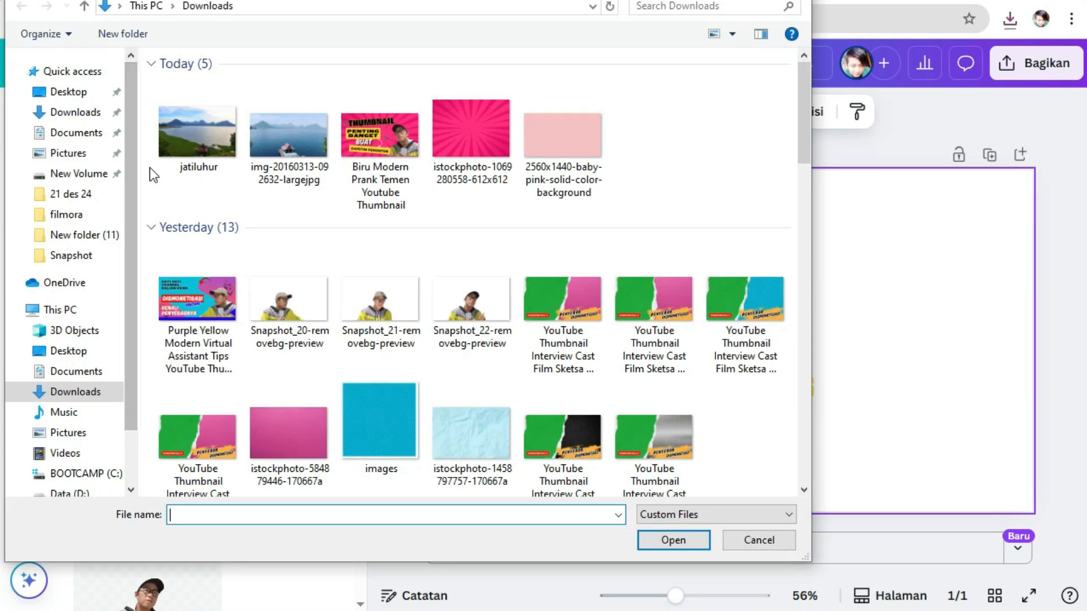
left_click(183, 139)
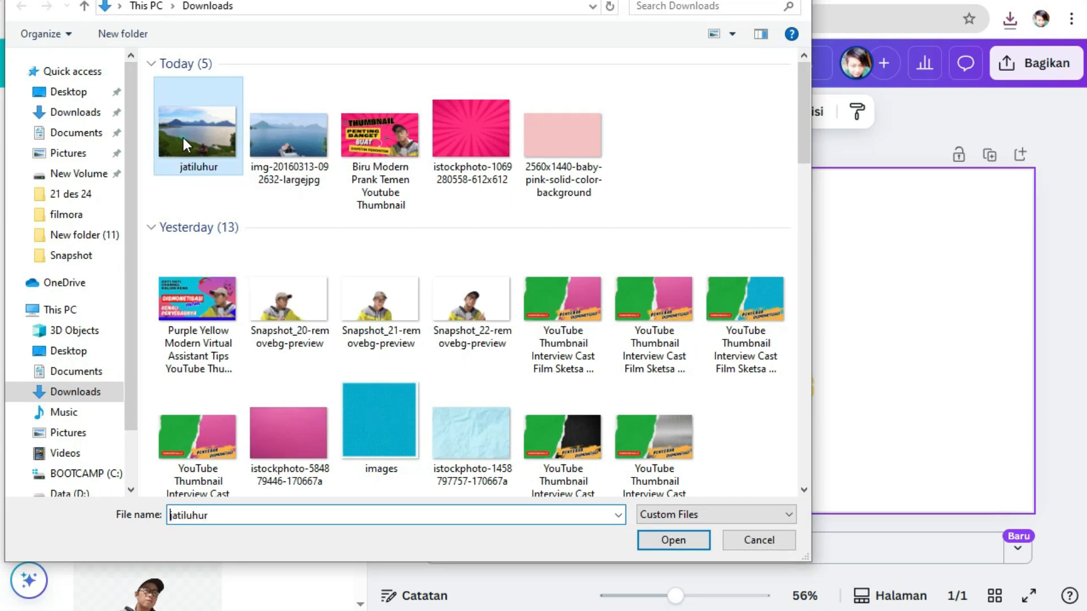
left_click(303, 134, "ctrl")
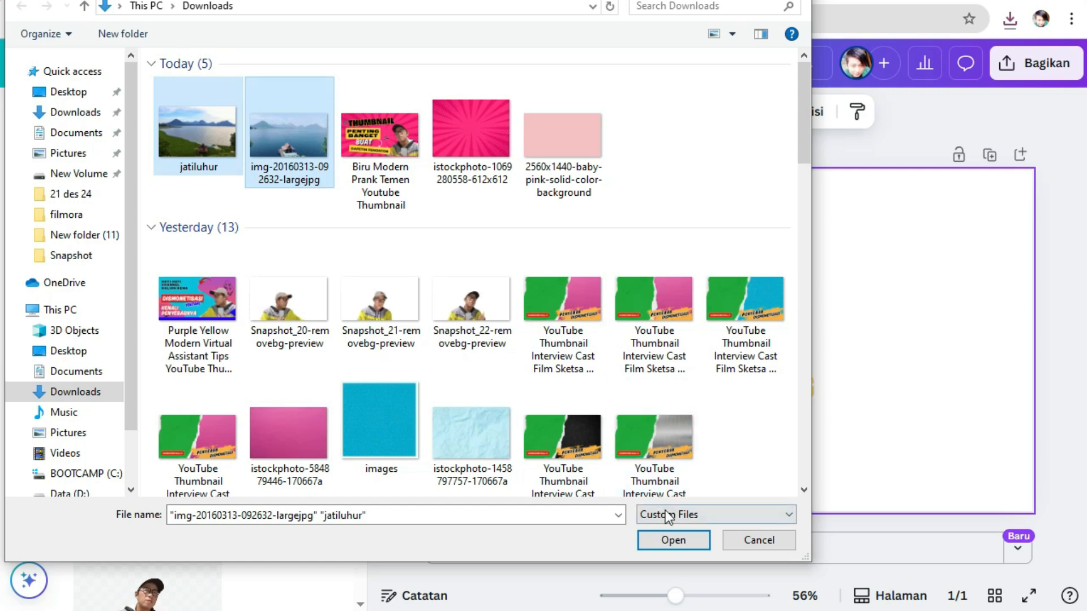
left_click(669, 541)
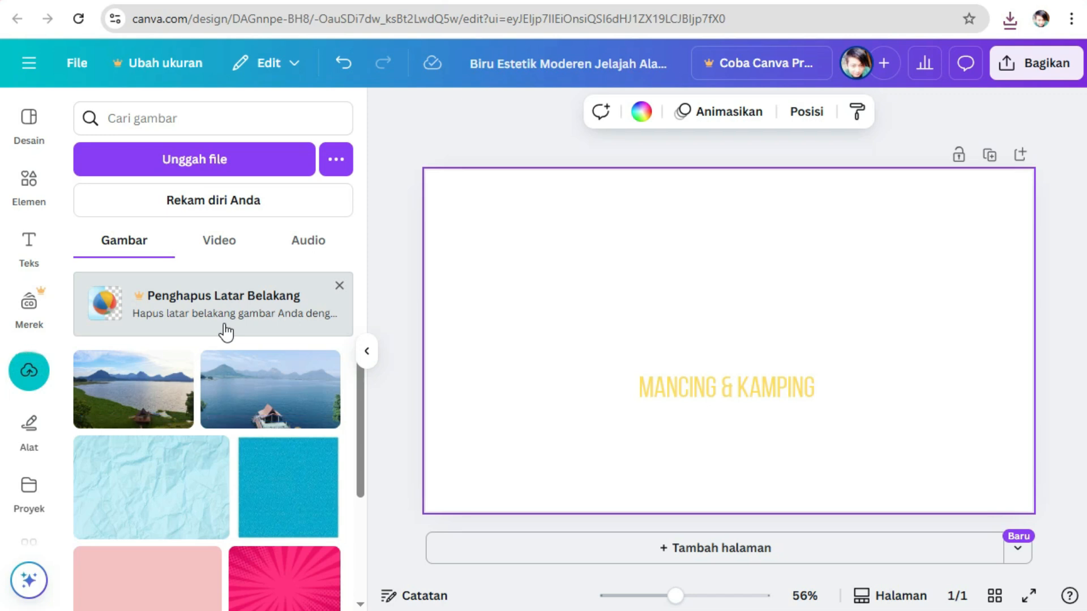
- Set the uploaded floating hut photo to fill the whole page and send it behind all other elements
left_click_drag(266, 403, 445, 205)
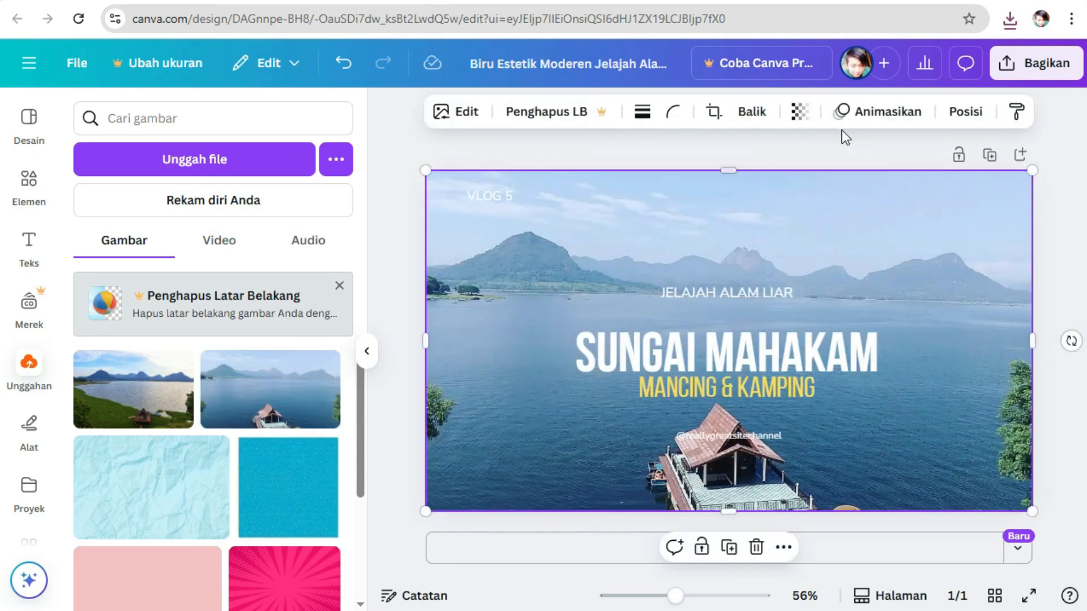
left_click(966, 113)
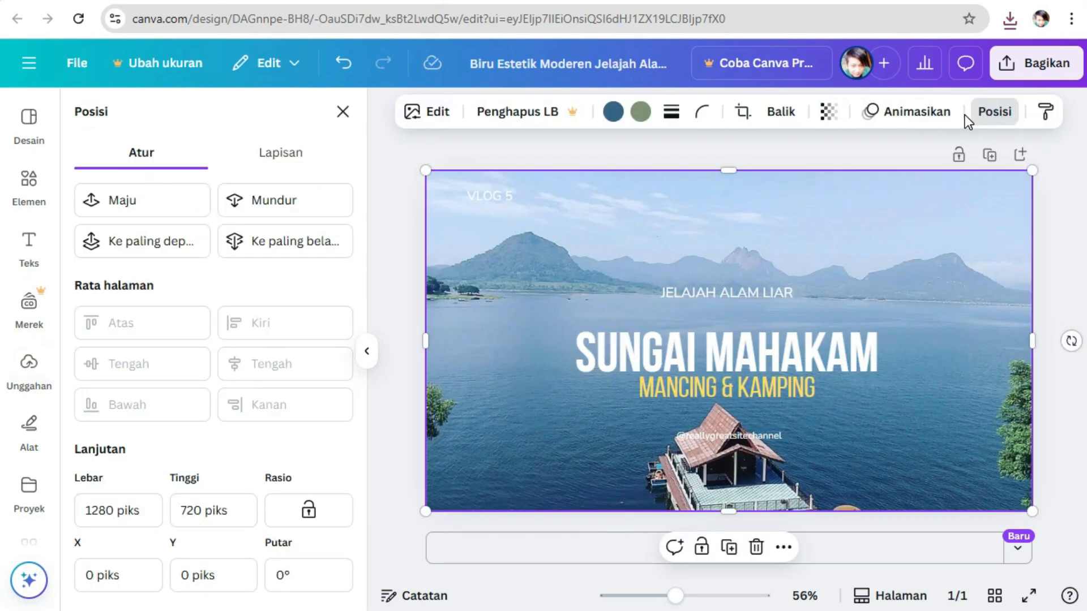
left_click(268, 249)
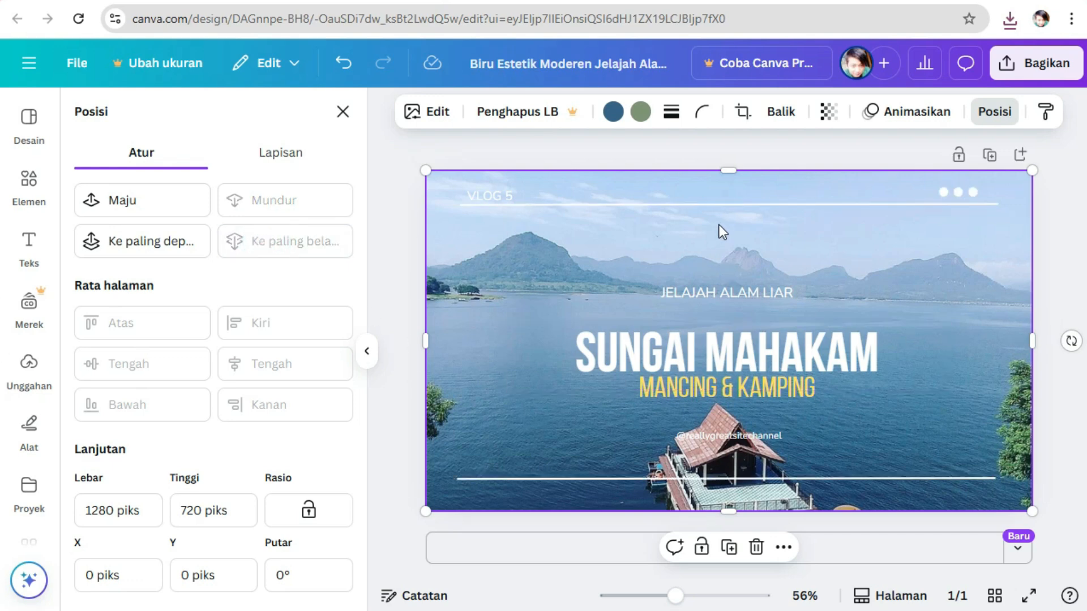
- Recolour the VLOG 5 text with the dark photo colour #20292e
left_click(494, 196)
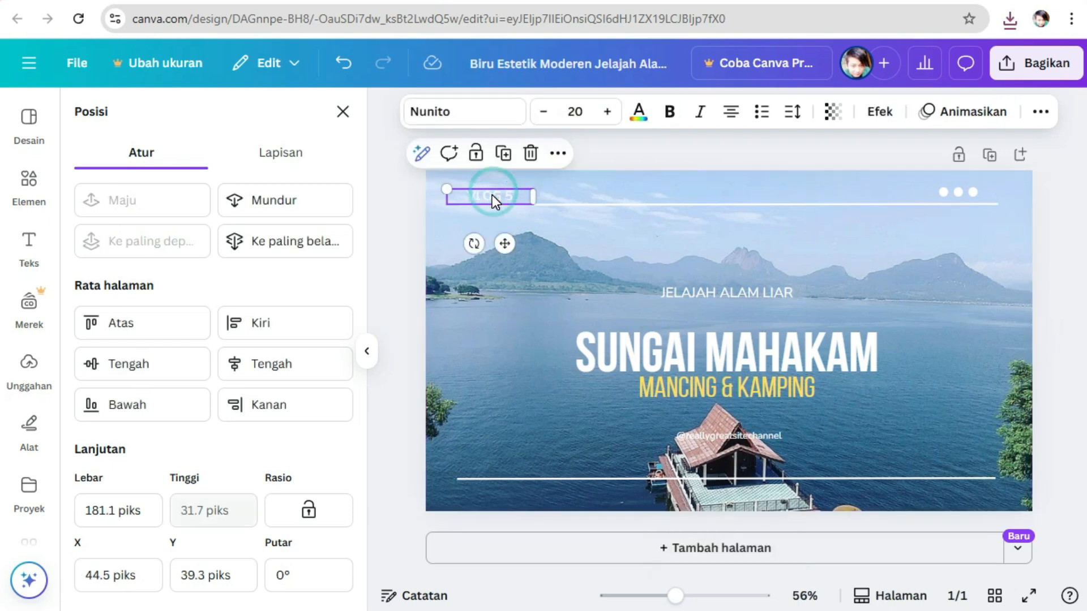
left_click(636, 113)
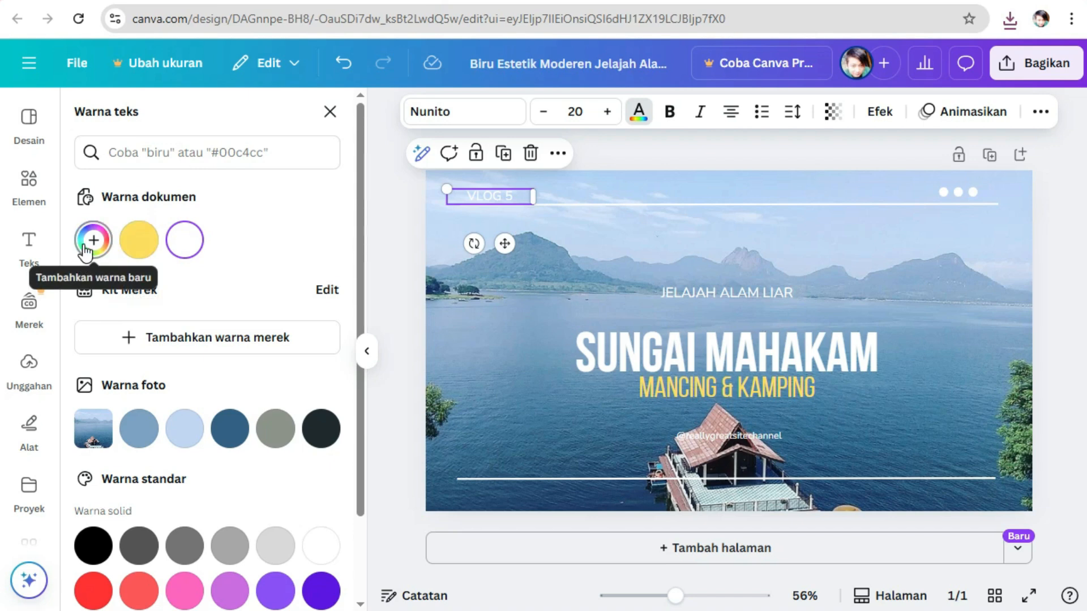
left_click(327, 435)
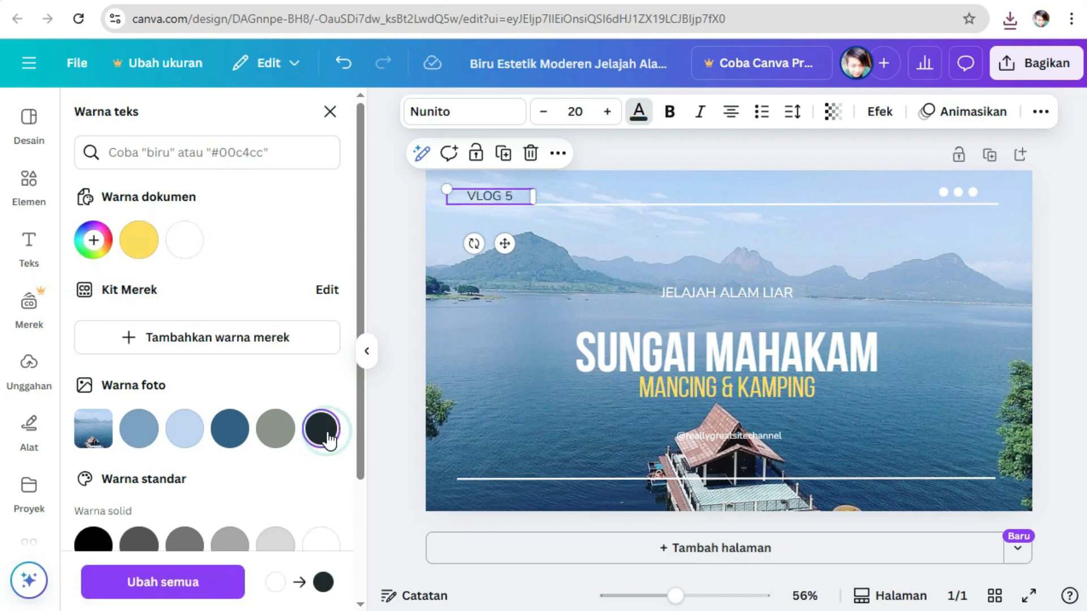
- Recolour the upper horizontal line and the three dots above it in dark #20292e
left_click(817, 205)
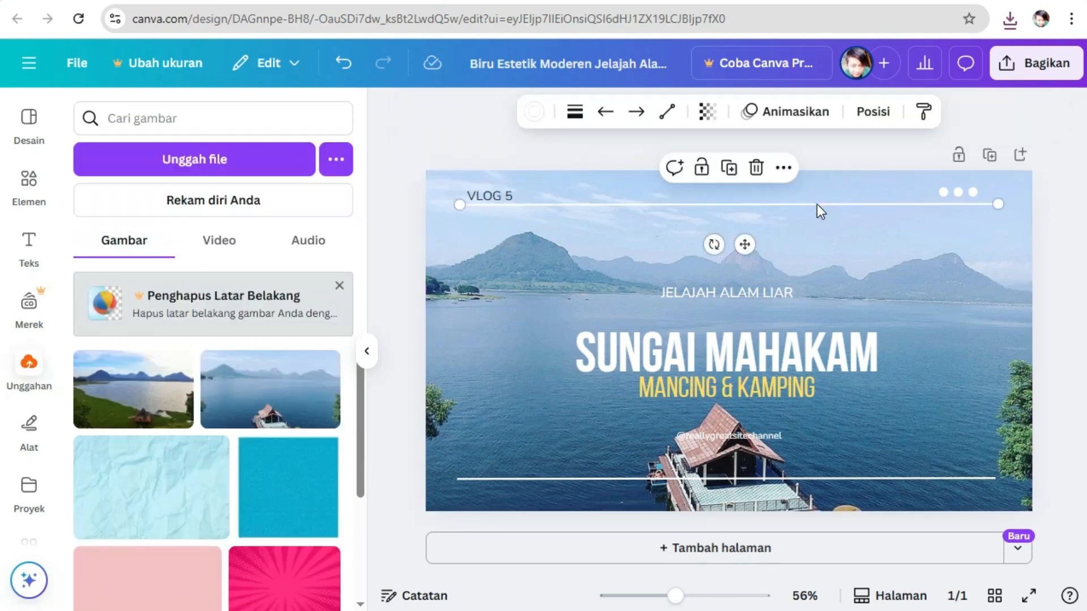
left_click(576, 112)
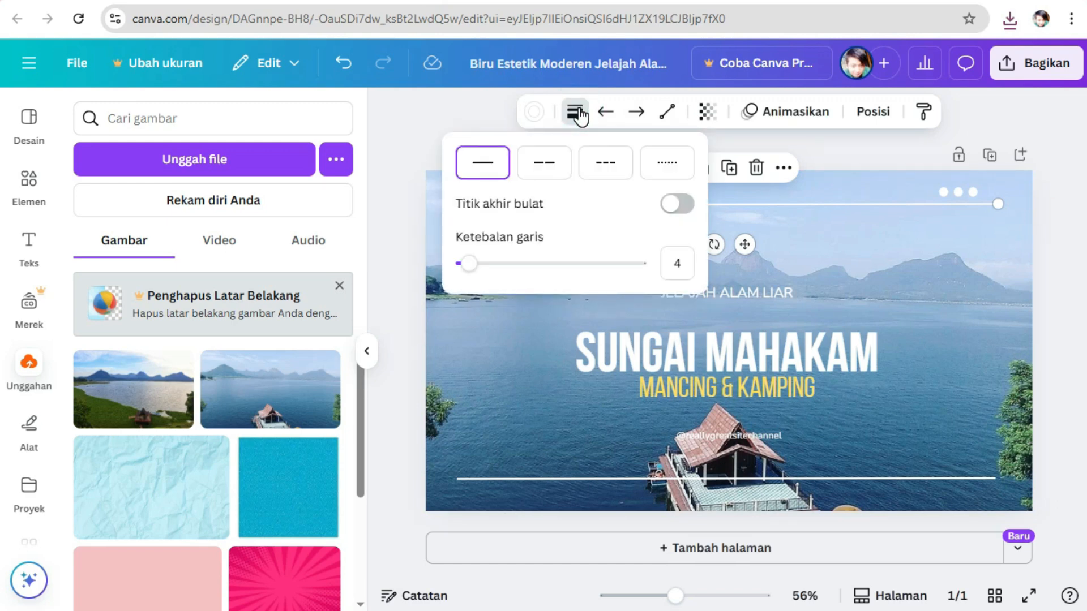
left_click(532, 116)
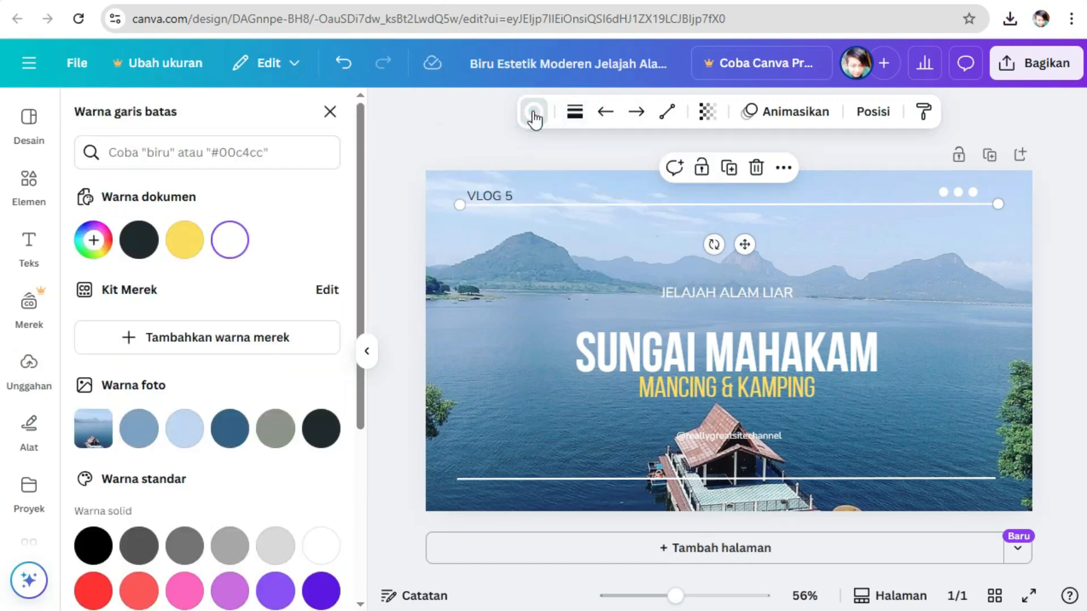
left_click(319, 430)
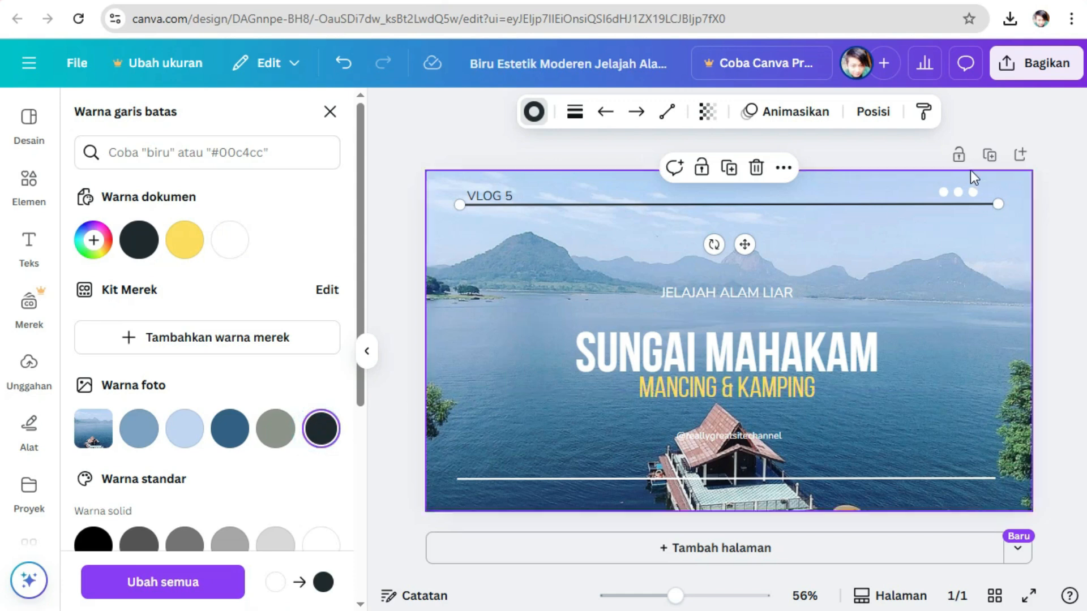
left_click(958, 192)
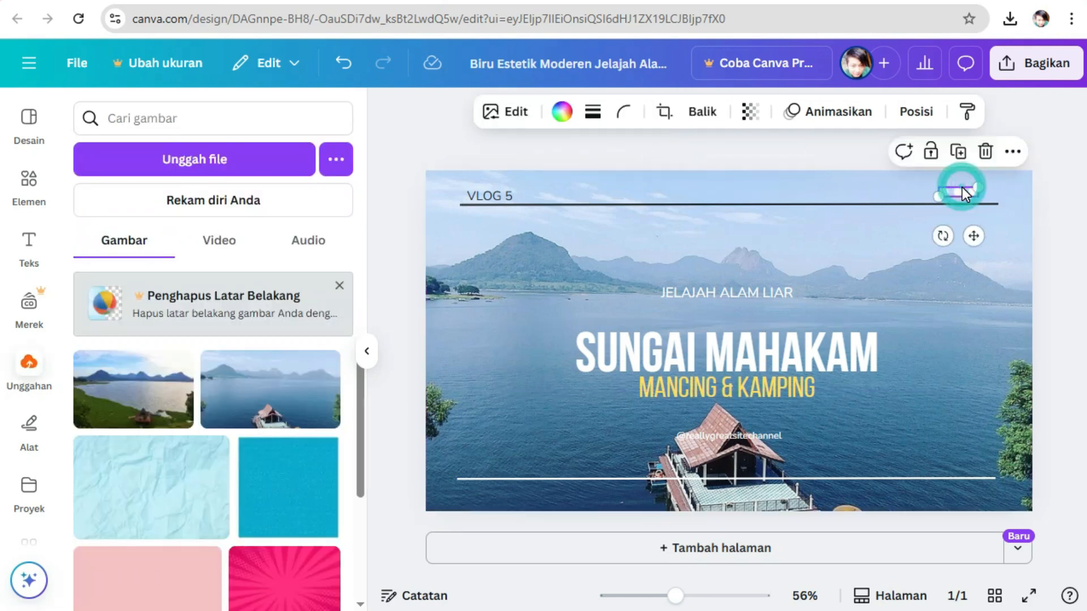
left_click(561, 112)
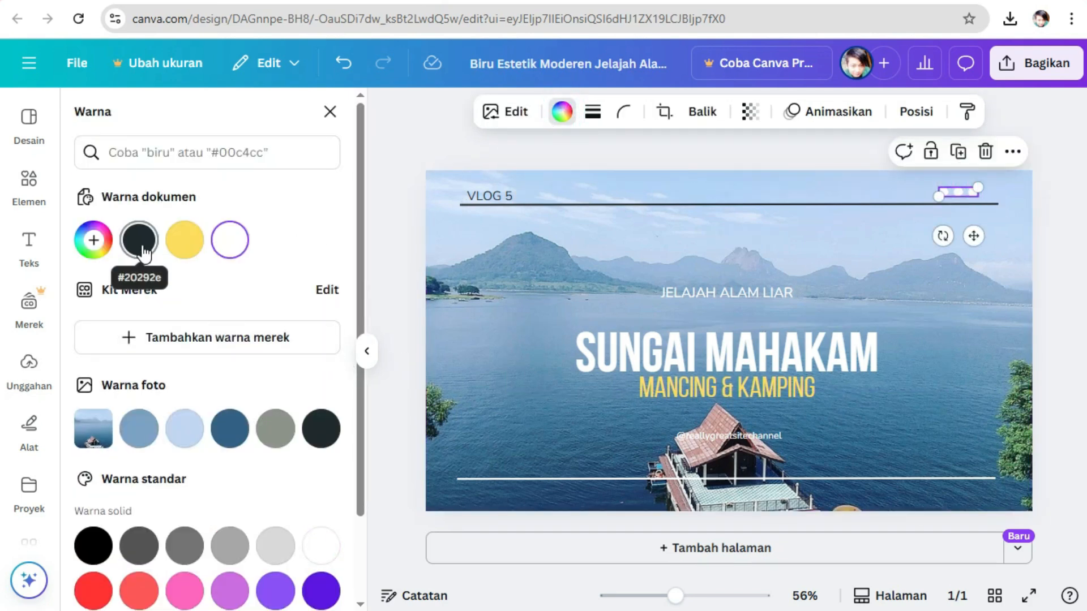
left_click(139, 239)
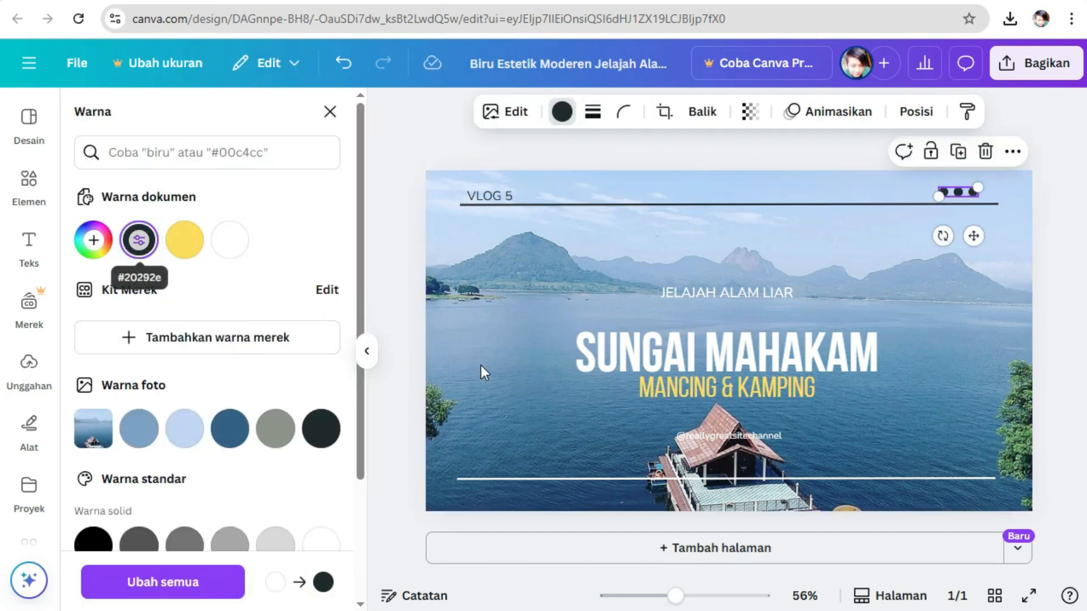
- Recolour the JELAJAH ALAM LIAR text with the dark photo colour #20292e
left_click(740, 281)
left_click(745, 287)
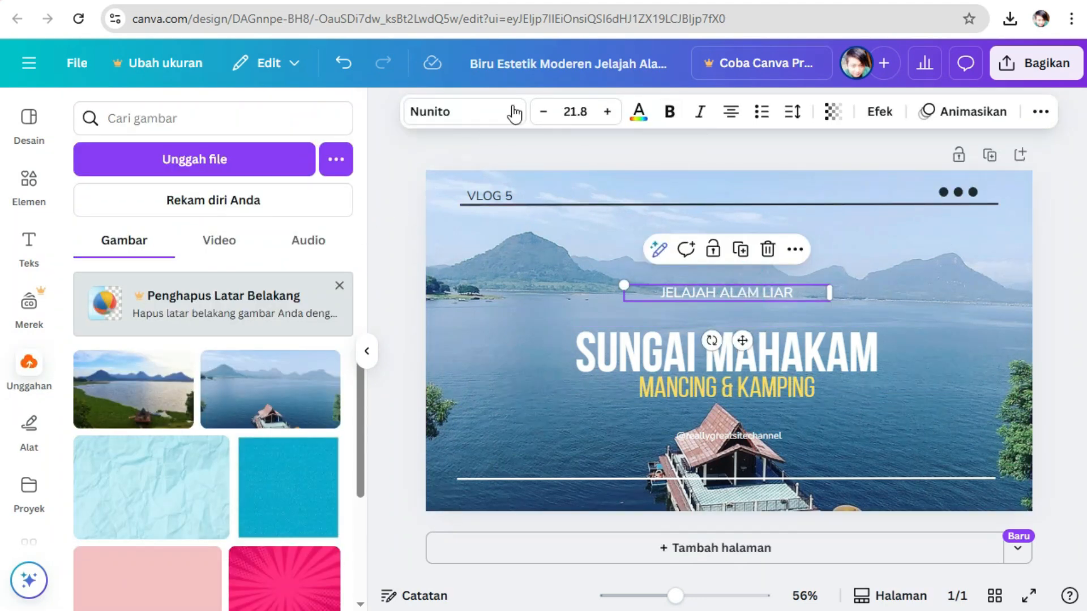
left_click(638, 111)
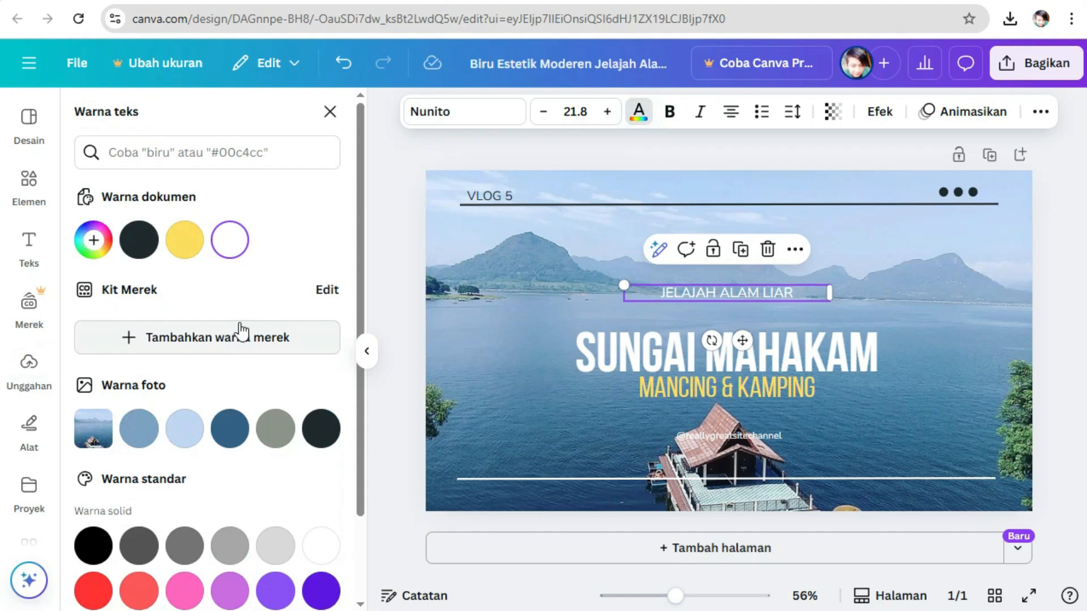
left_click(321, 442)
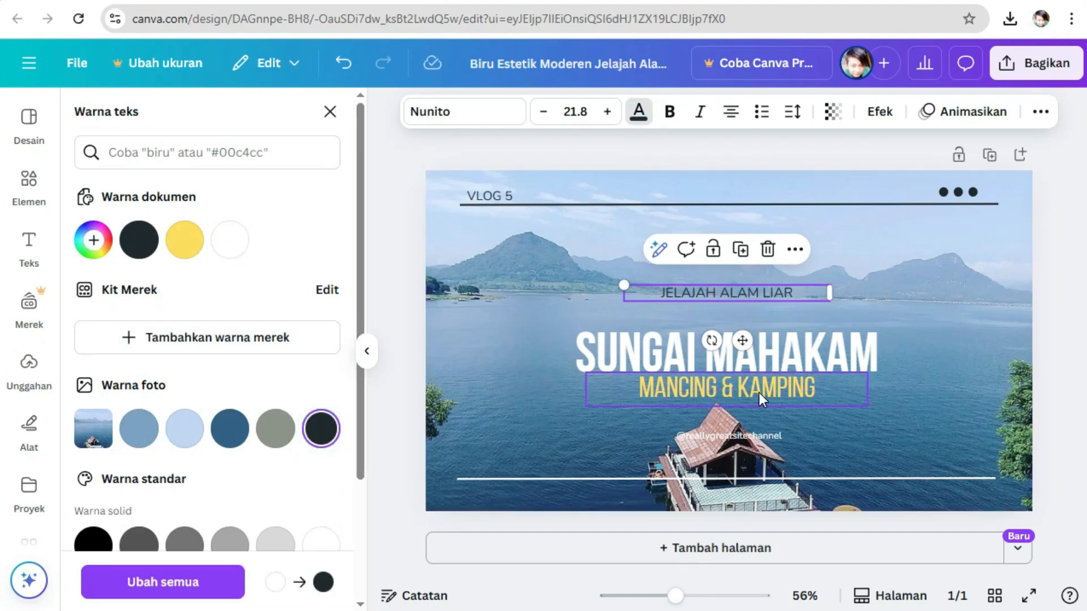
- Replace the VLOG 5 text with "DNH Channel"
left_click(515, 197)
left_click(515, 198)
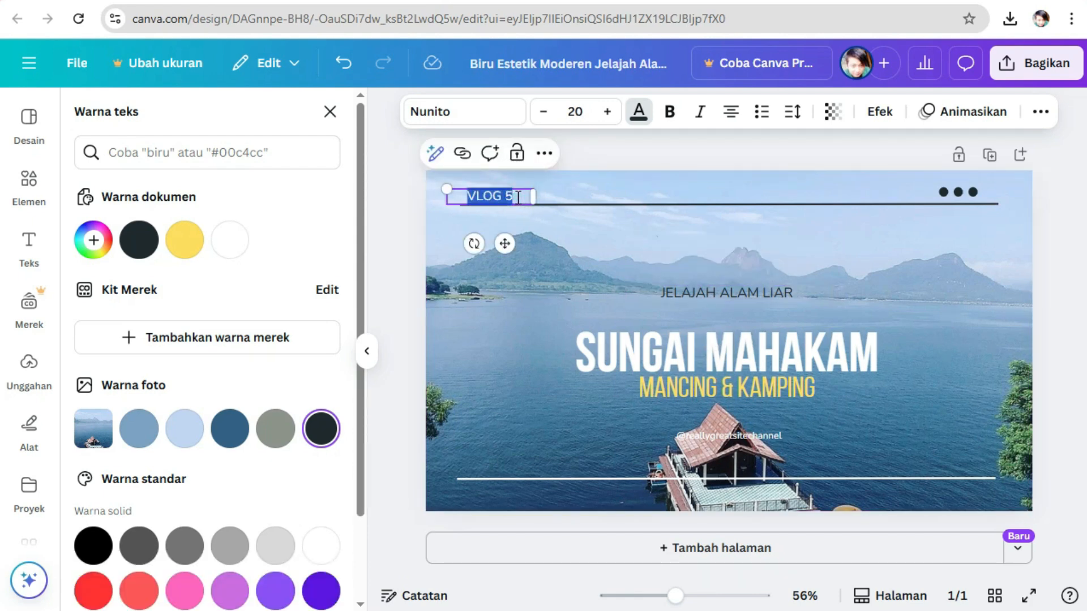
type("DNH")
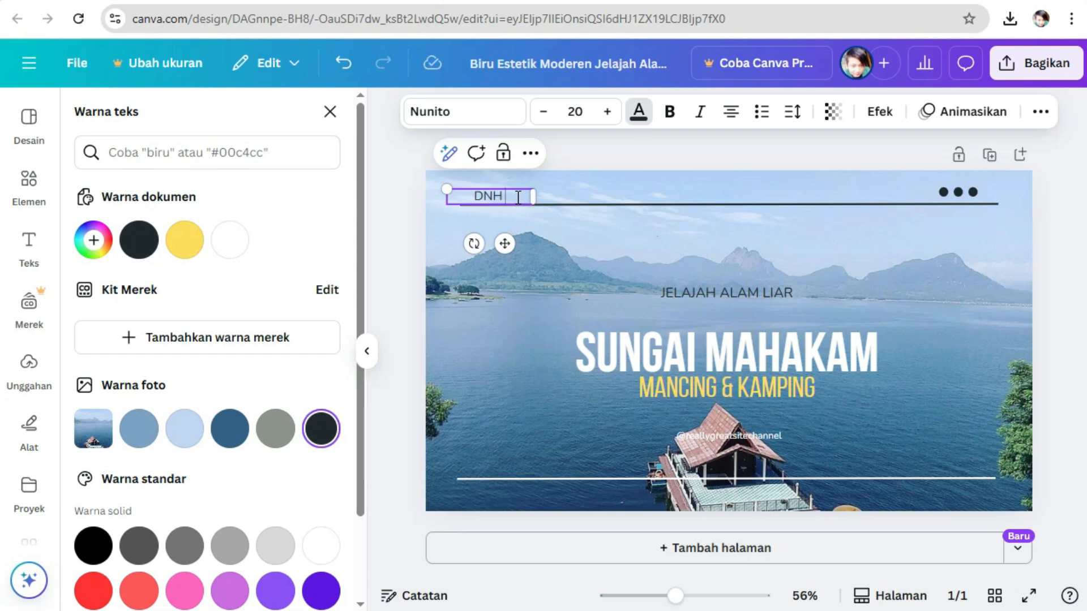
type(" Channel")
- Replace the JELAJAH ALAM LIAR text above the main title with "VLOG SANTAI"
left_click(786, 295)
double_click(796, 287)
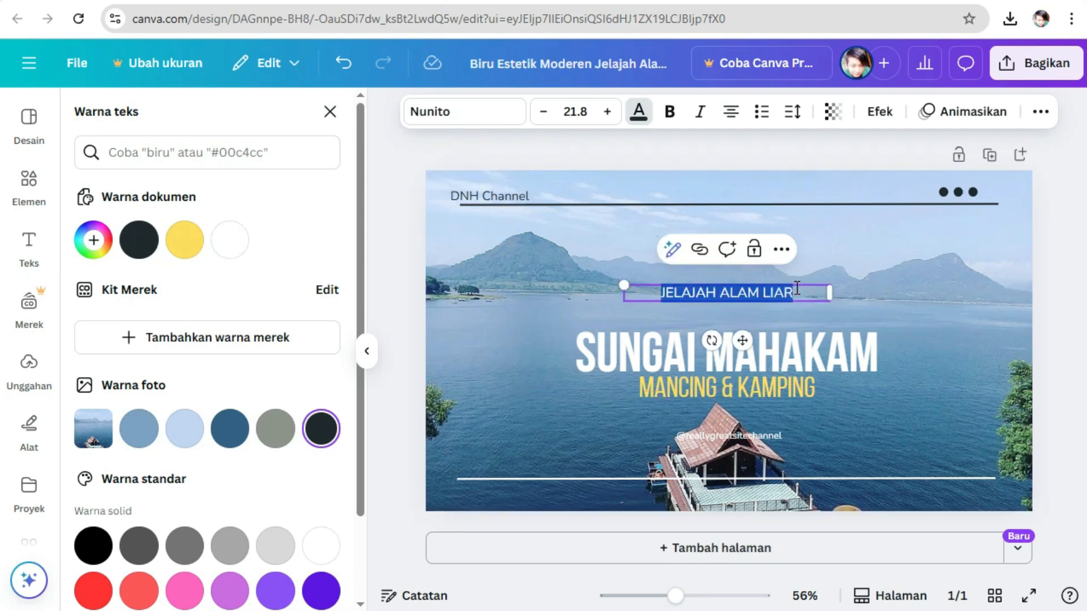
type("VLOG")
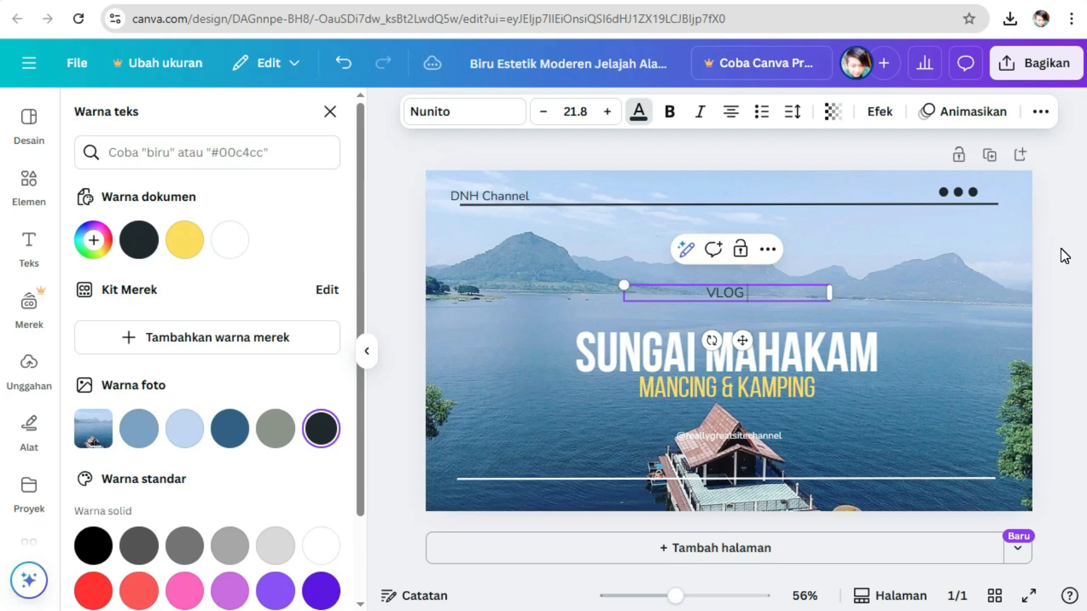
type(" SANTAI")
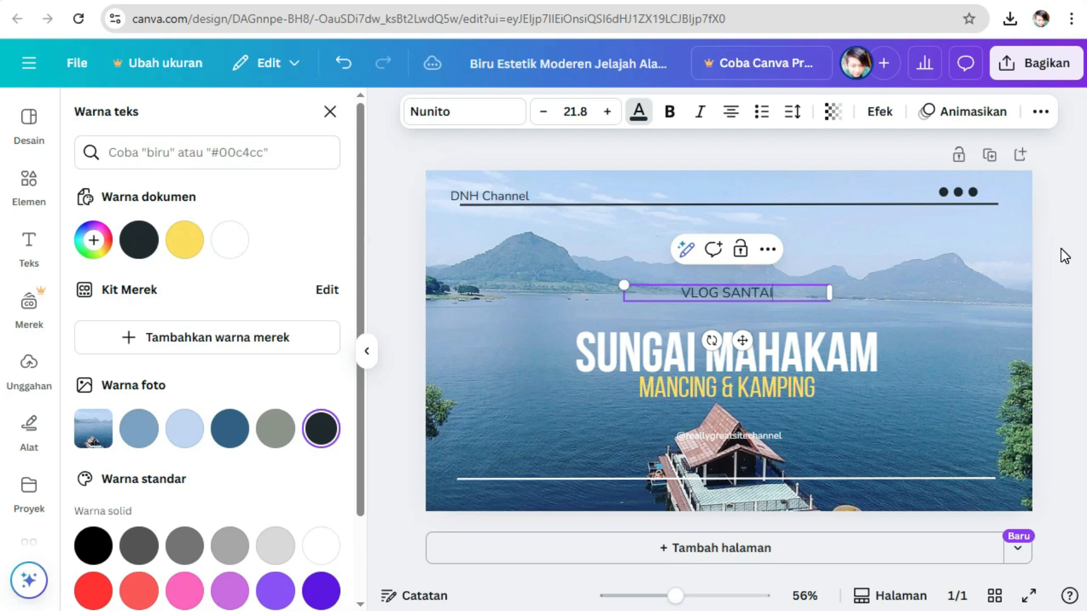
- Nudge the DNH Channel text to the right until it lines up with the start of the upper line
left_click(513, 198)
key("Right")
key("Right")
key("Right")
key("Right")
key("Right")
key("Right")
key("Right")
key("Right")
key("Right")
key("Right")
key("Right")
key("Right")
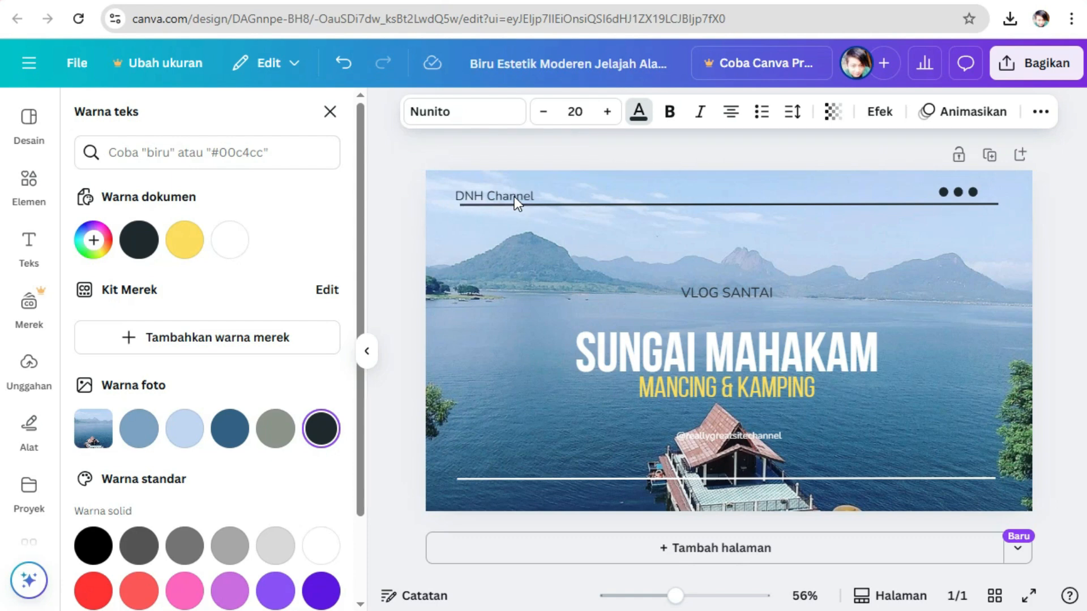
key("Right")
key("Right")
key("Right")
key("Right")
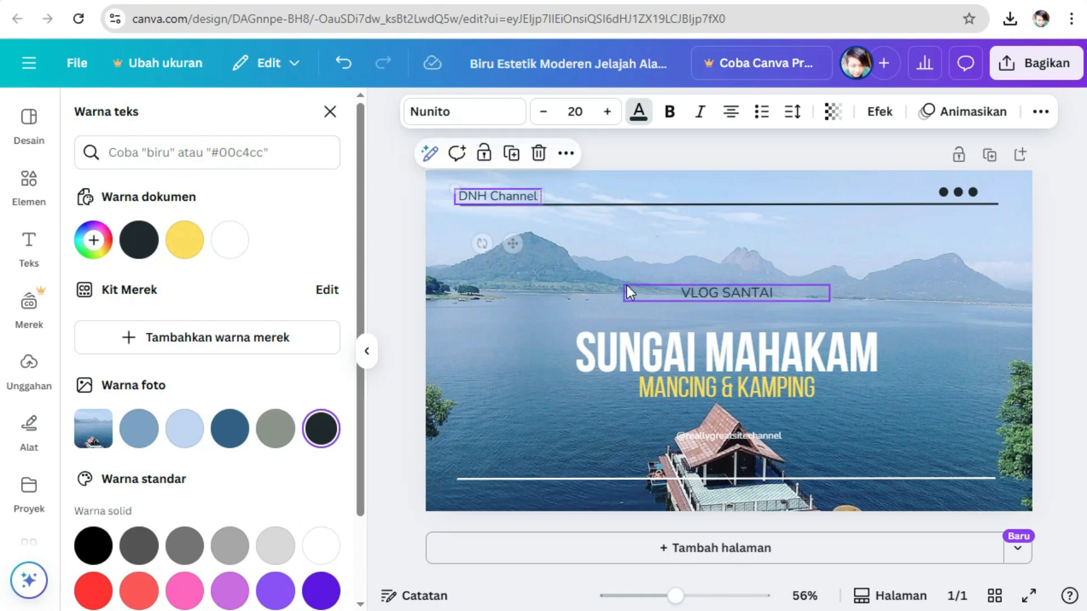
- Replace the main title SUNGAI MAHAKAM with "WADUK JATILUHUR"
left_click(741, 363)
left_click(741, 362)
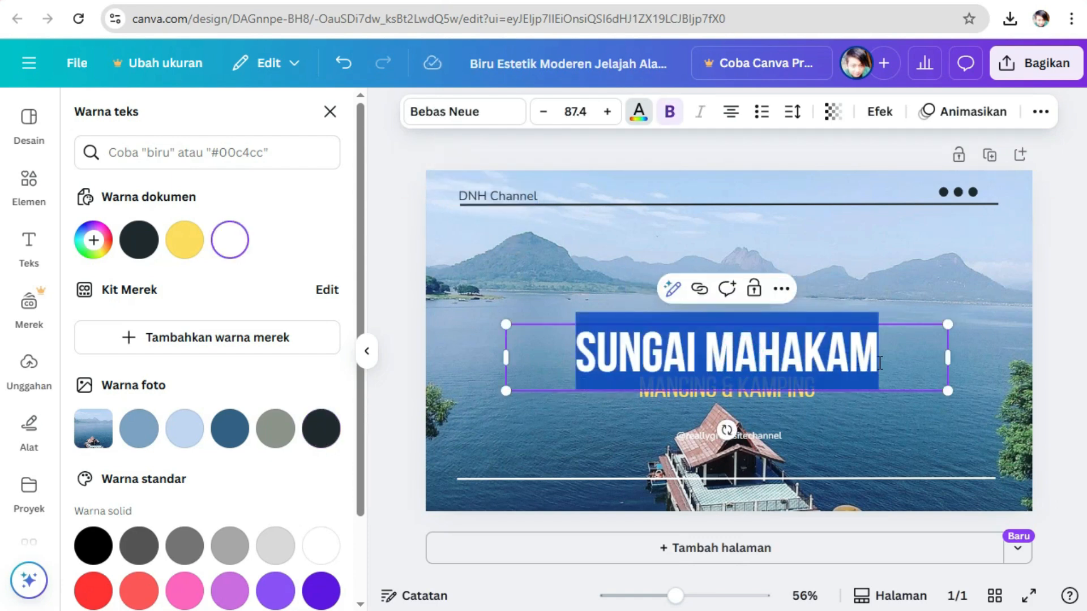
type("WADUK")
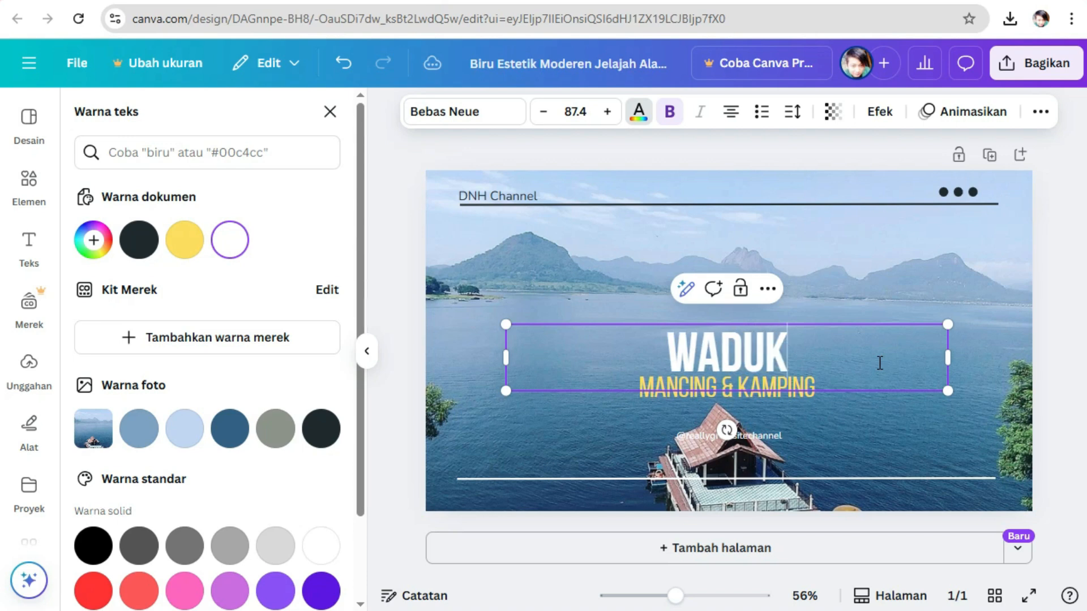
type(" JATIL")
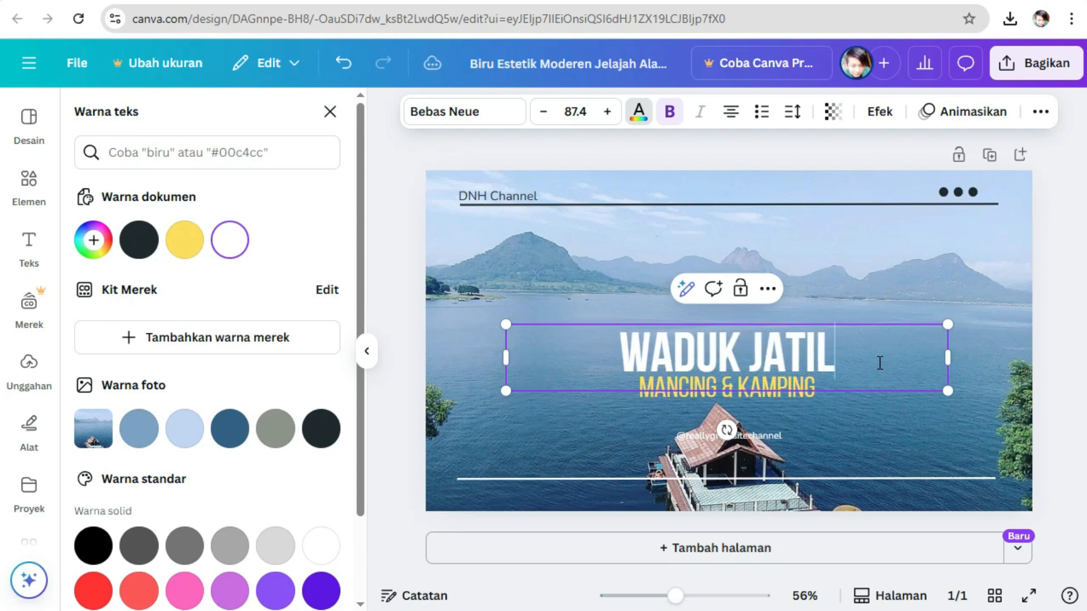
type("UHUR")
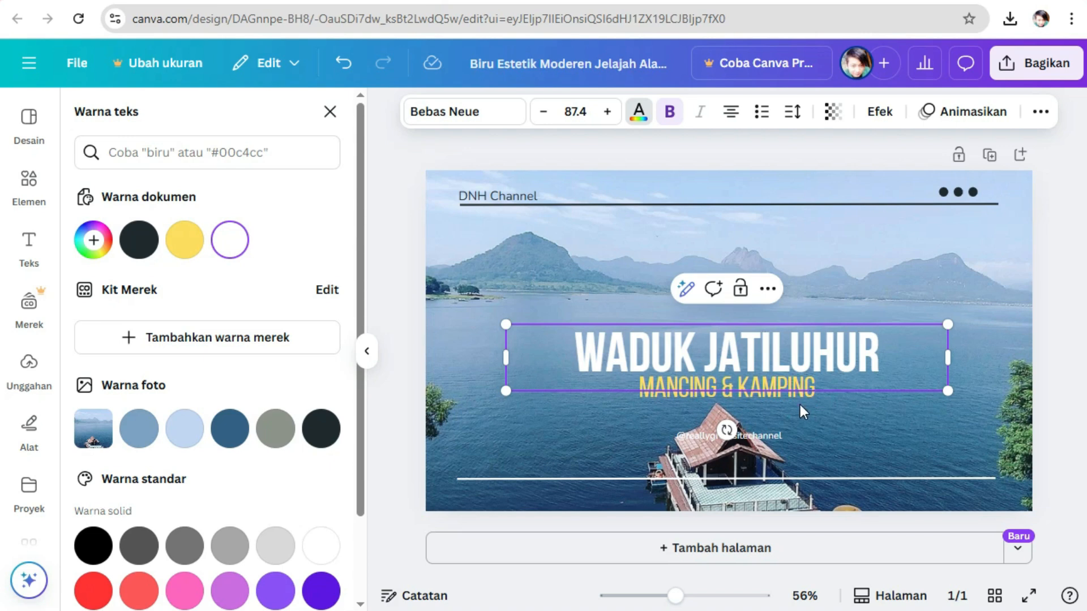
left_click(1062, 322)
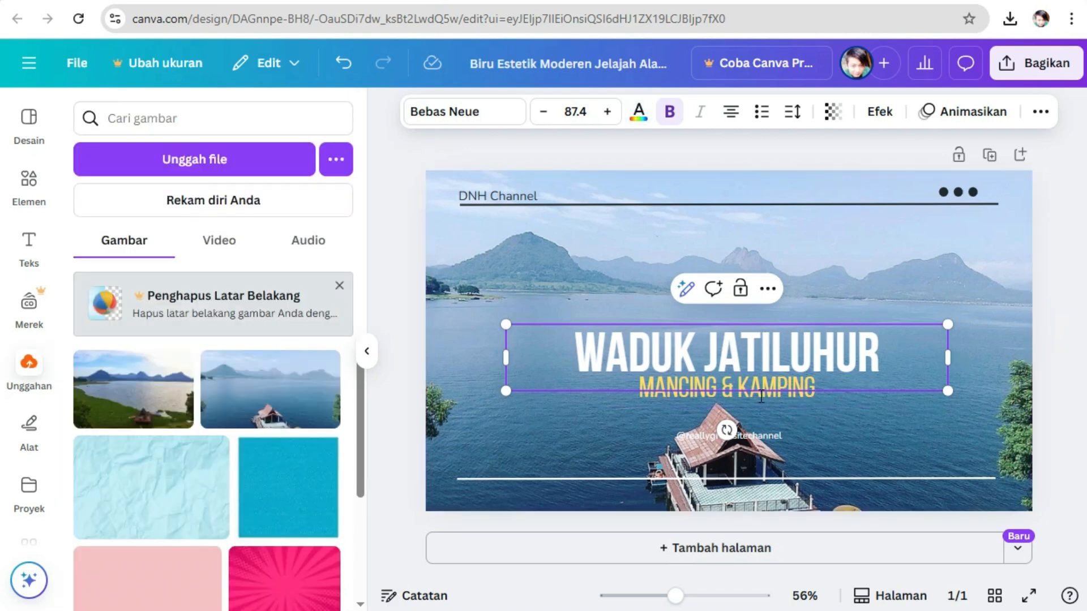
left_click(1064, 249)
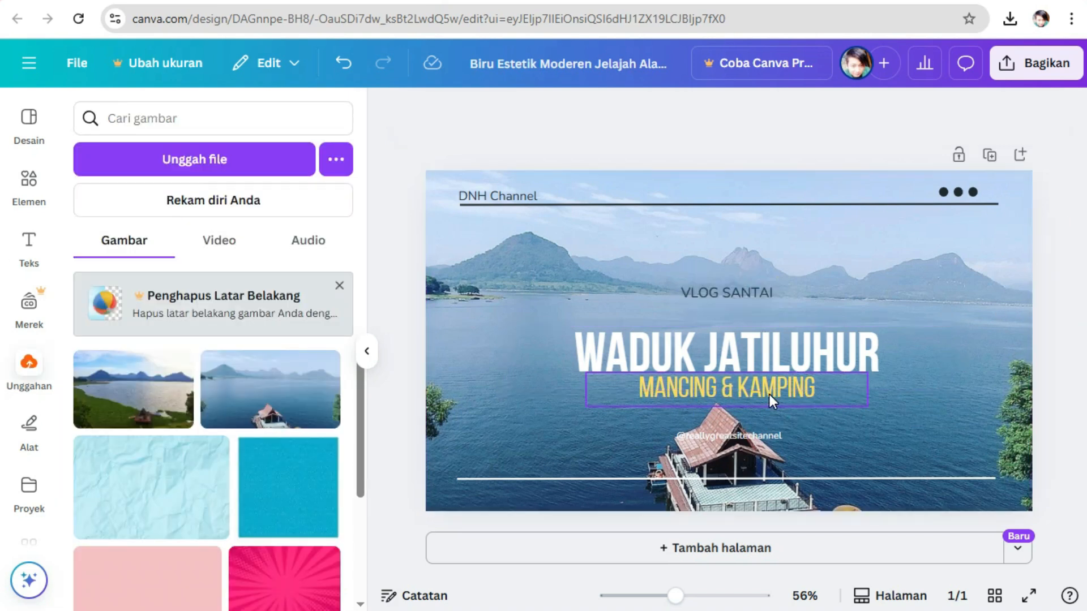
- Replace the word KAMPING with "REFRESHING" in the yellow subtitle below the main title
double_click(785, 388)
left_click_drag(815, 388, 744, 391)
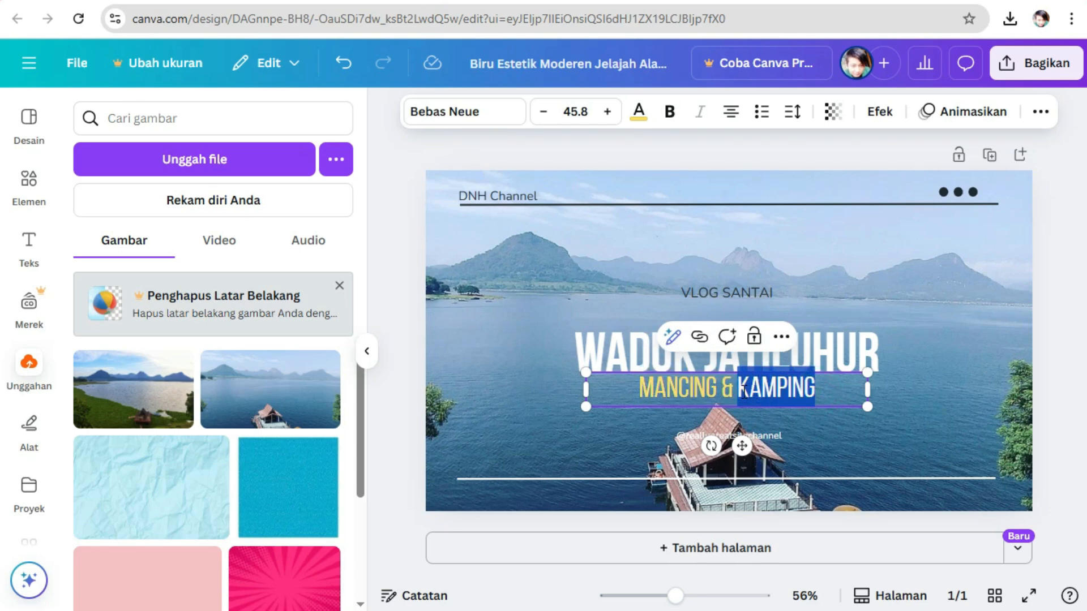
type("REFRE")
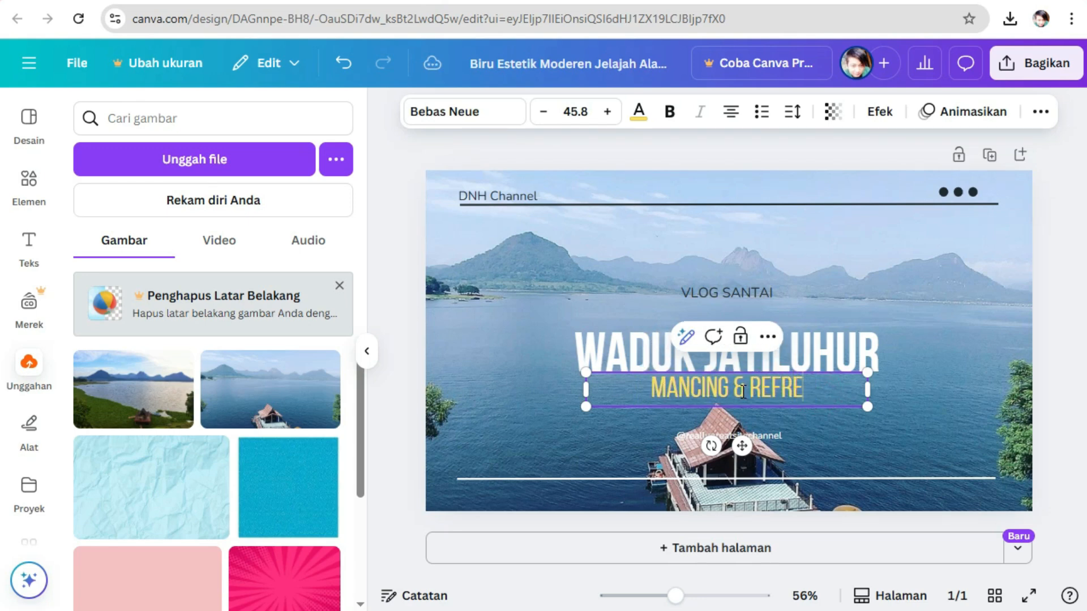
type("SHING")
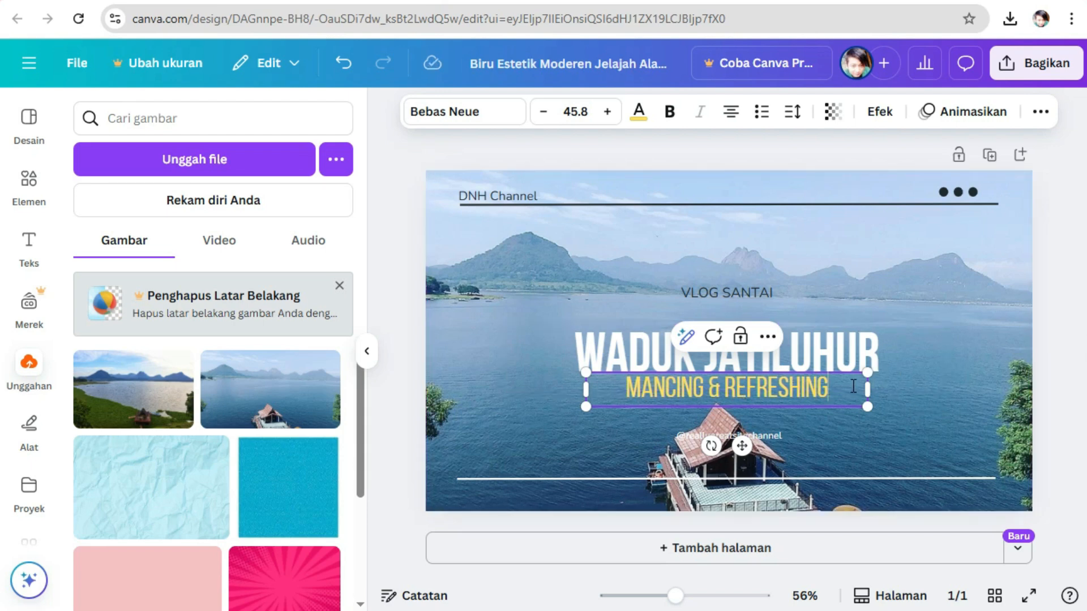
- Change the font of the whole MANCING & REFRESHING subtitle to Archivo Black
left_click_drag(847, 389, 629, 390)
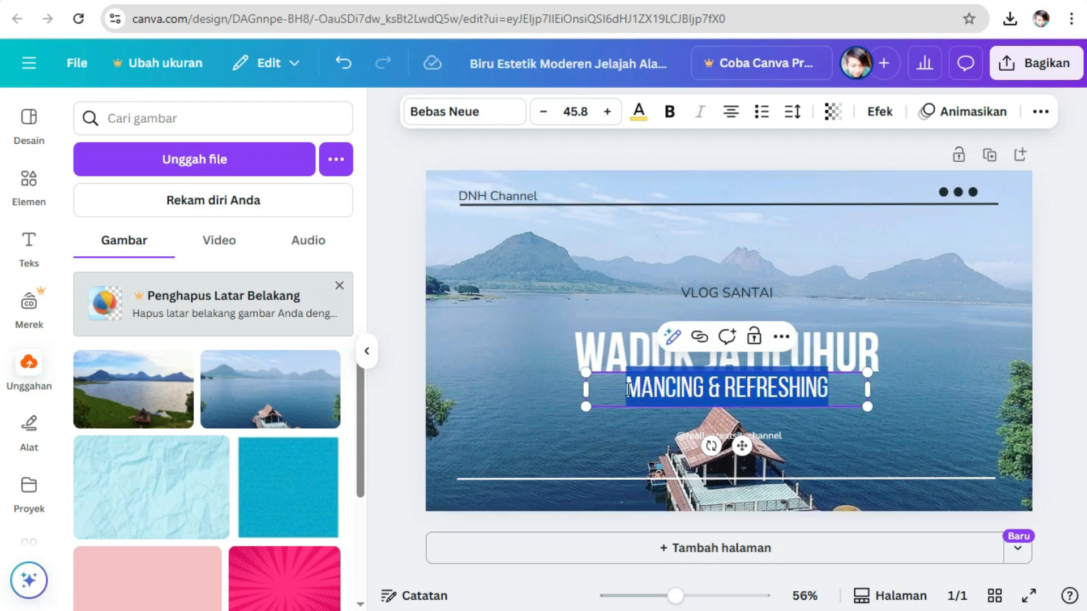
left_click(491, 111)
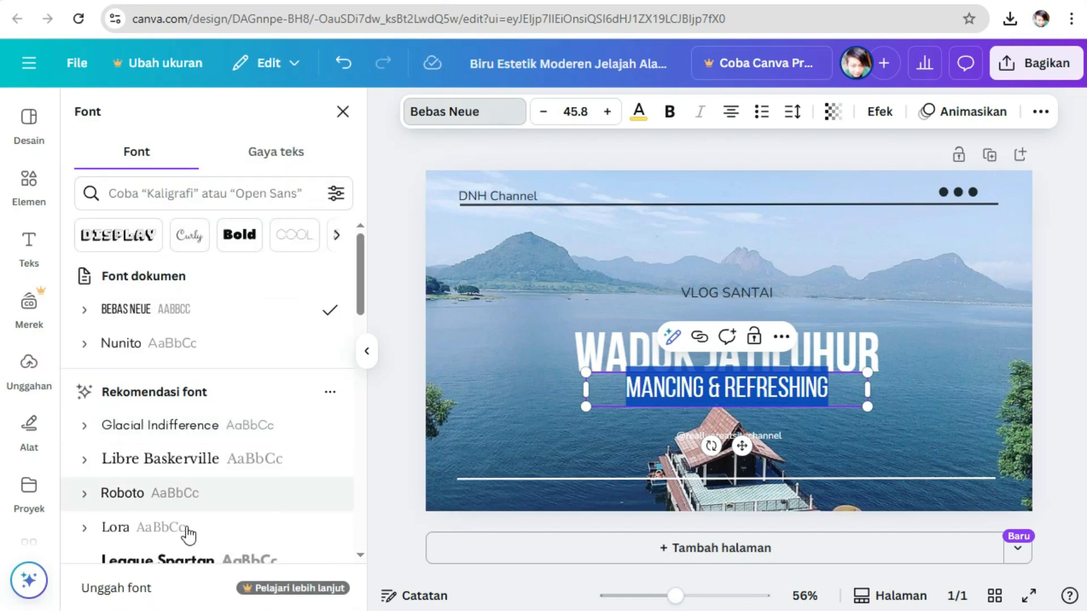
scroll(209, 396, "down", 8)
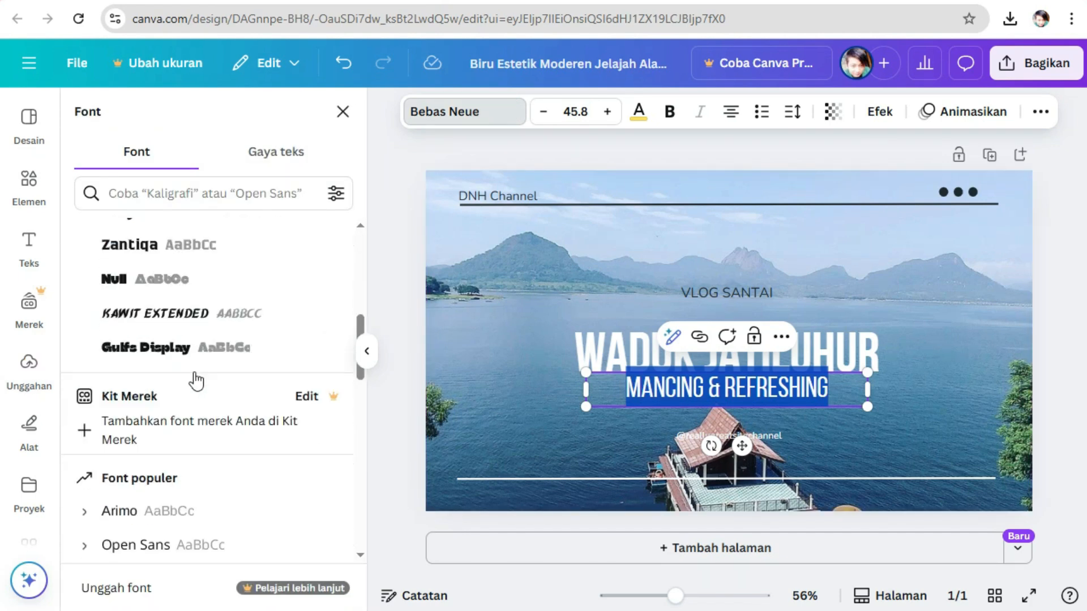
scroll(195, 396, "down", 5)
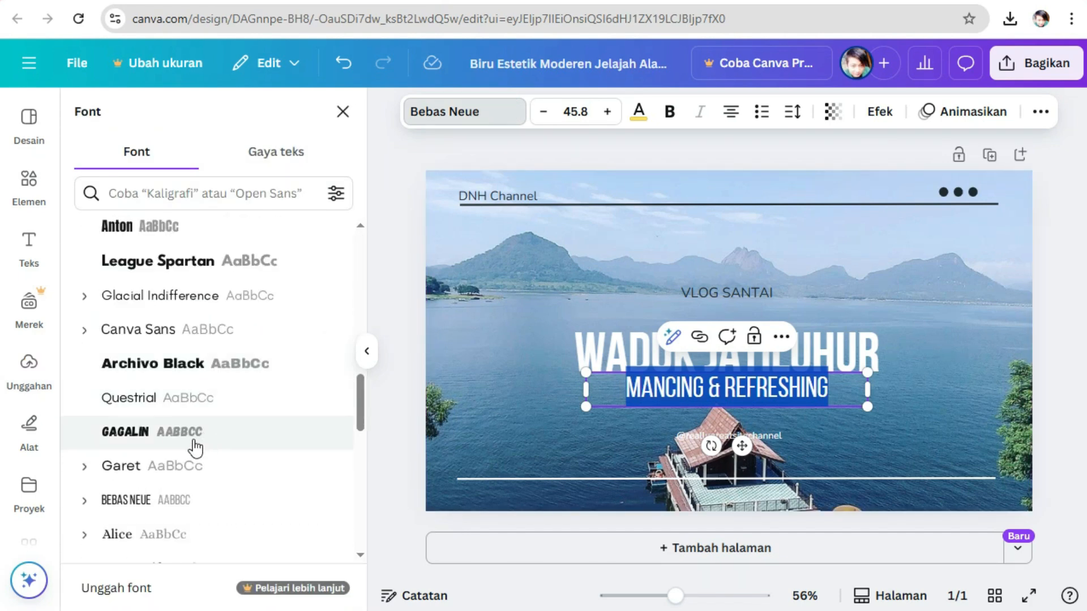
left_click(164, 368)
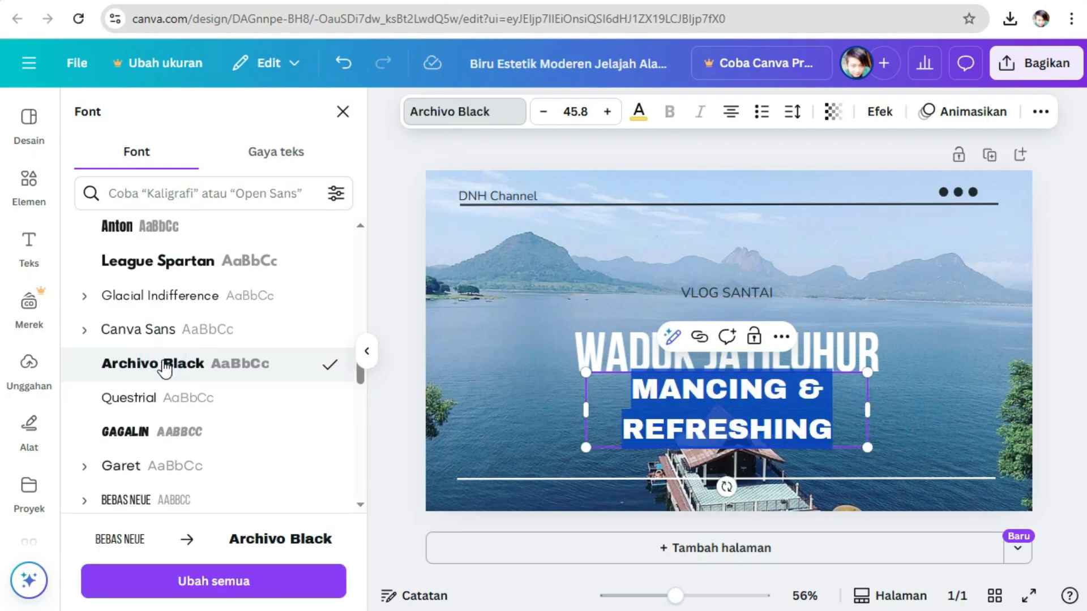
- Widen the MANCING & REFRESHING text box on both sides until the subtitle fits on a single line
left_click(587, 412)
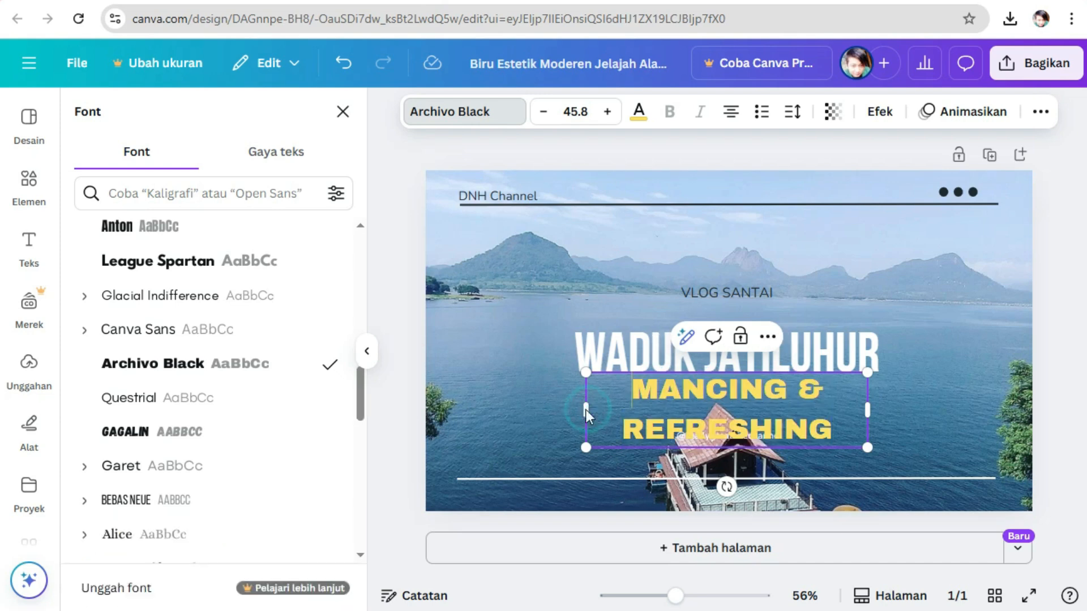
left_click_drag(586, 412, 483, 407)
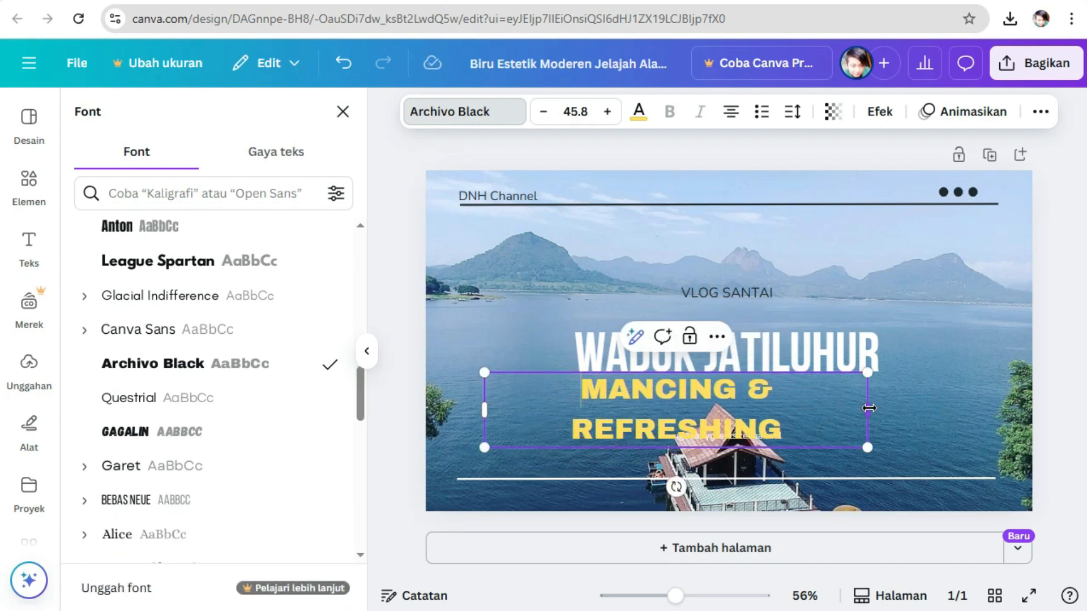
left_click_drag(869, 409, 918, 390)
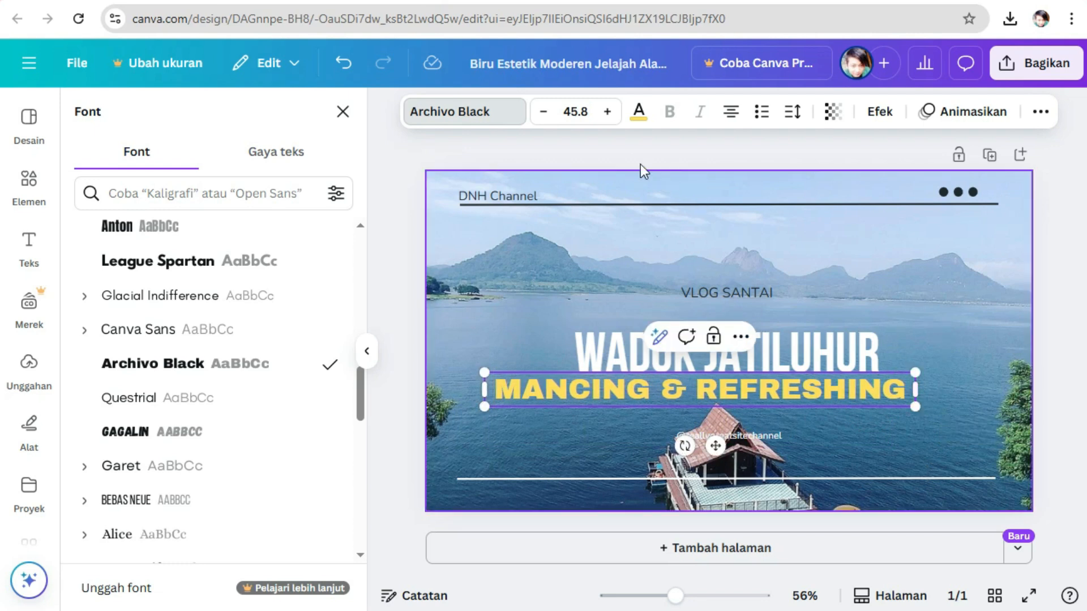
- Reduce the MANCING & REFRESHING subtitle to font size 38.8 and shift it right until it is centred under WADUK JATILUHUR
left_click(542, 111)
left_click(542, 112)
left_click(543, 111)
left_click(542, 112)
left_click(542, 112)
left_click(542, 111)
left_click(542, 112)
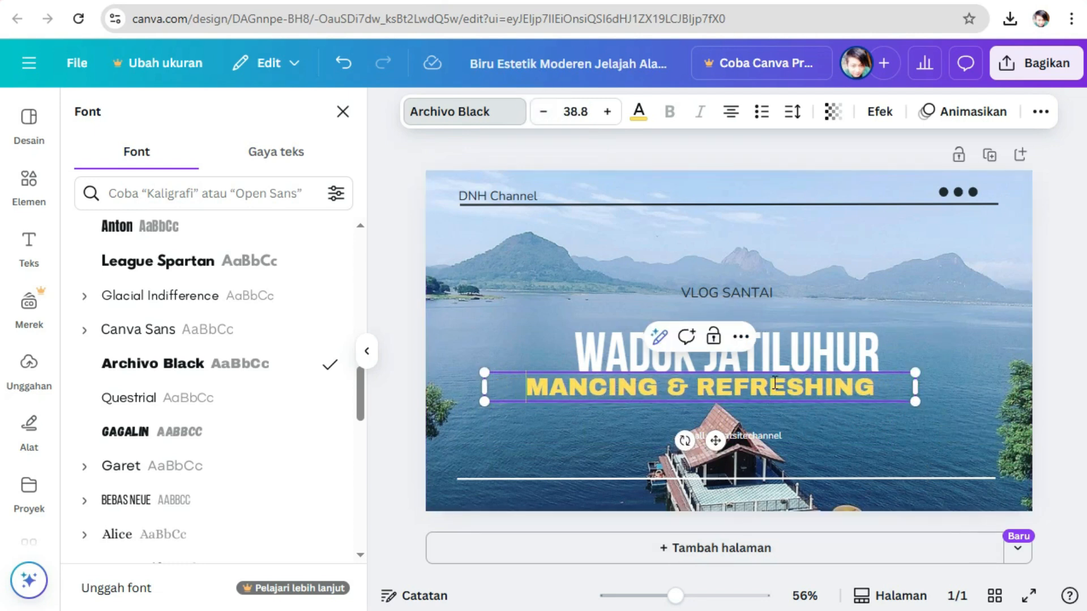
left_click(1055, 311)
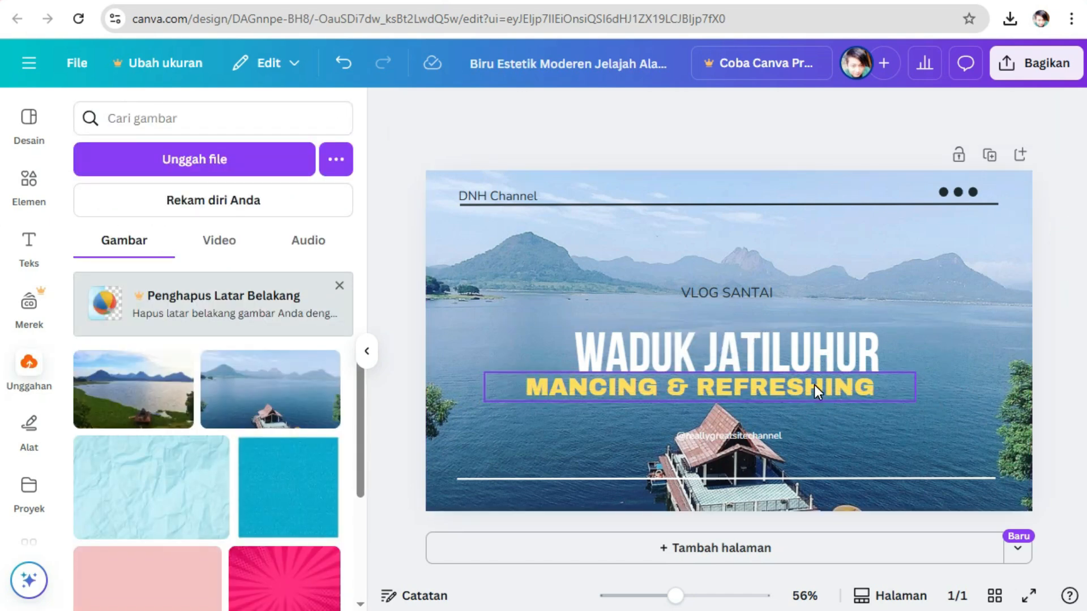
left_click_drag(812, 388, 840, 387)
left_click(1059, 261)
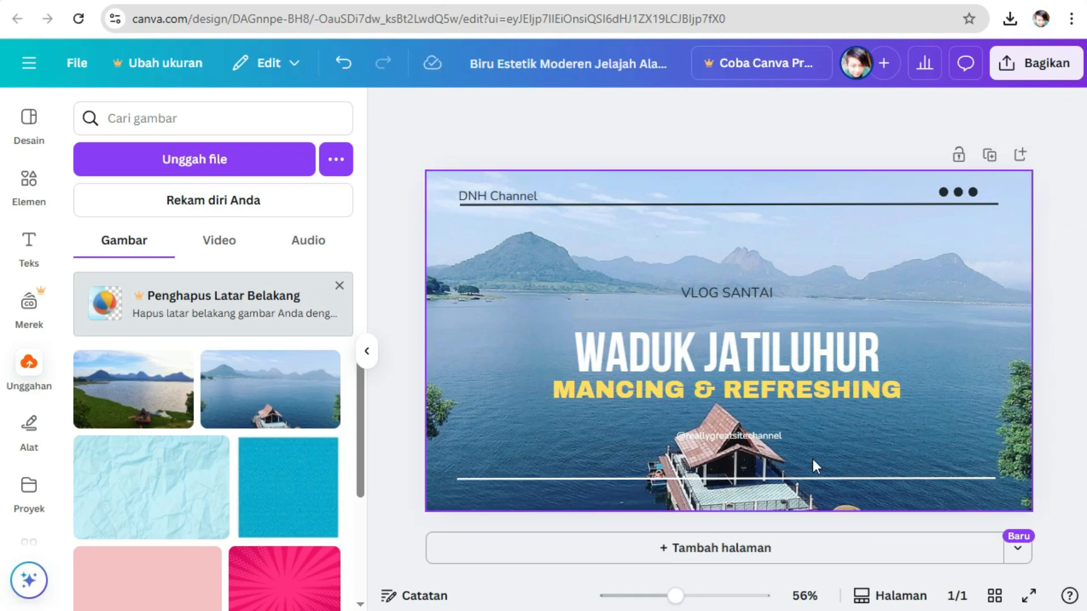
- Delete the small placeholder channel handle below the subtitle
left_click(730, 438)
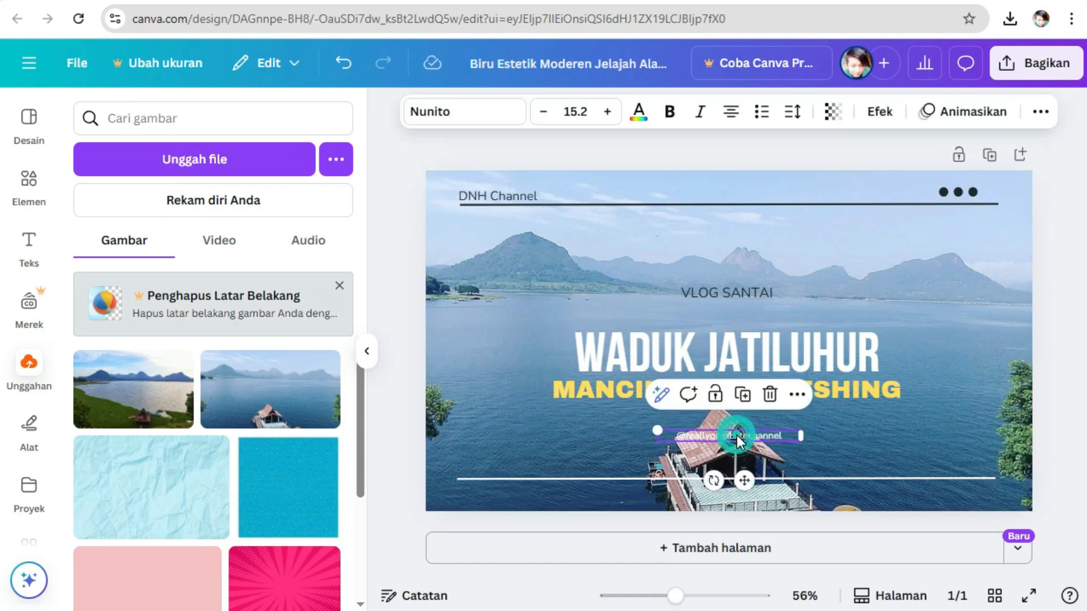
left_click(769, 394)
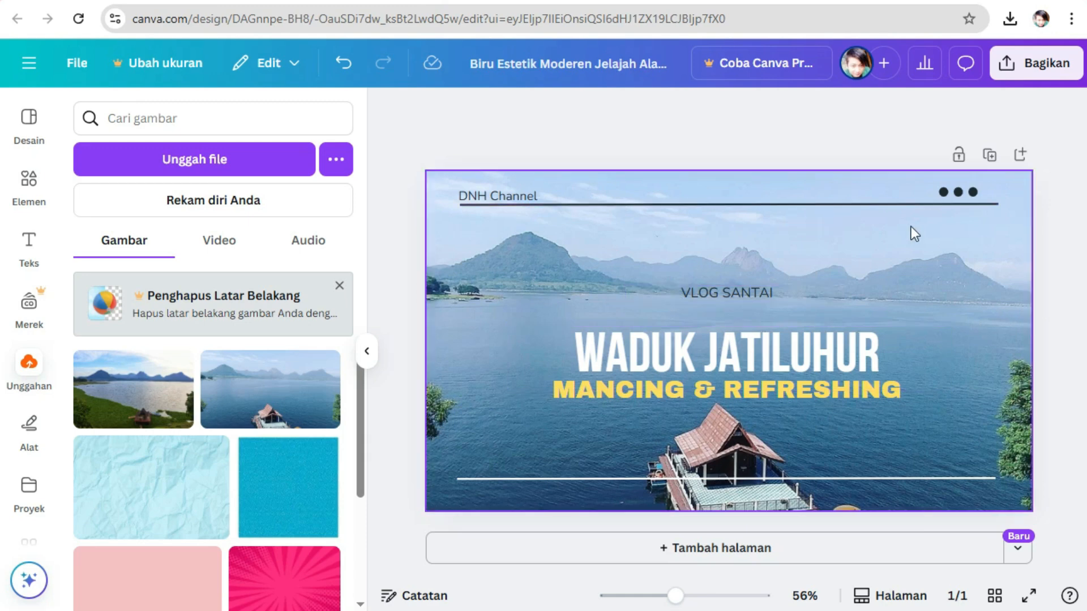
- Recolour the white line at the bottom of the thumbnail with the dark document colour used by the upper line
left_click(935, 479)
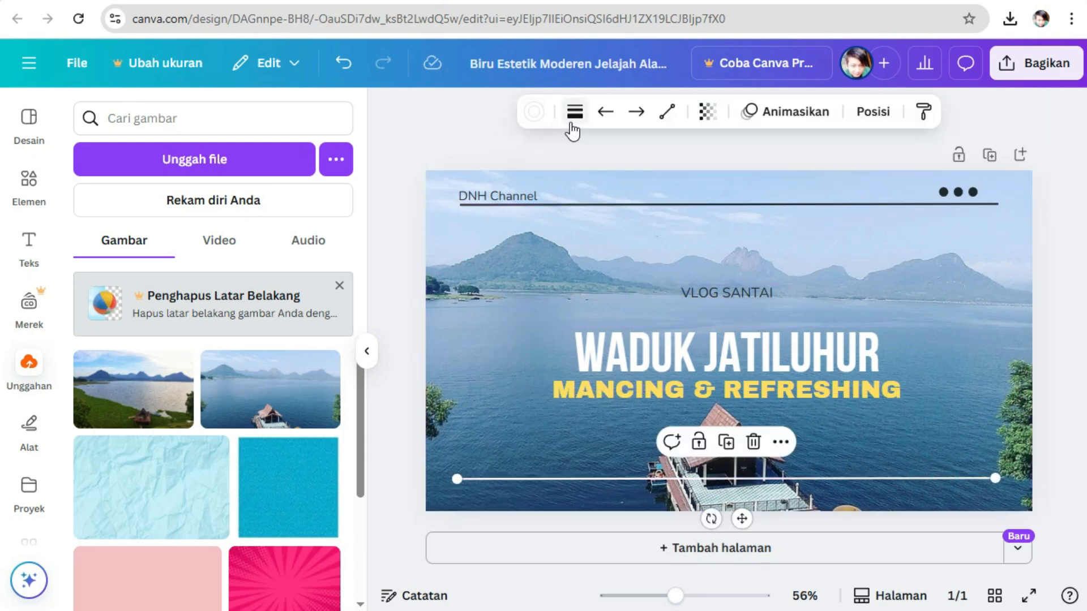
left_click(575, 112)
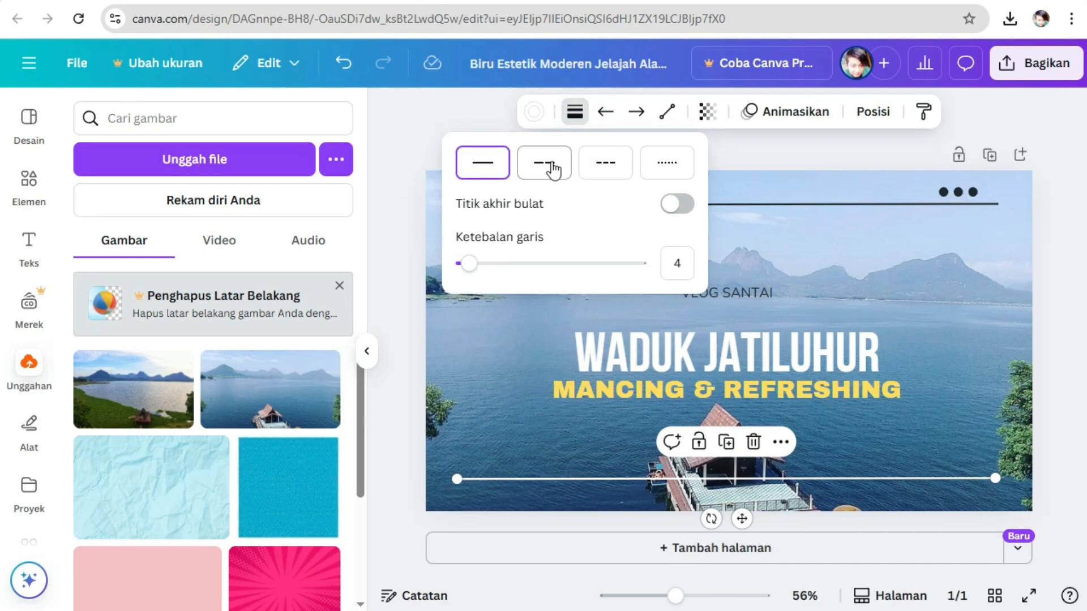
left_click(526, 112)
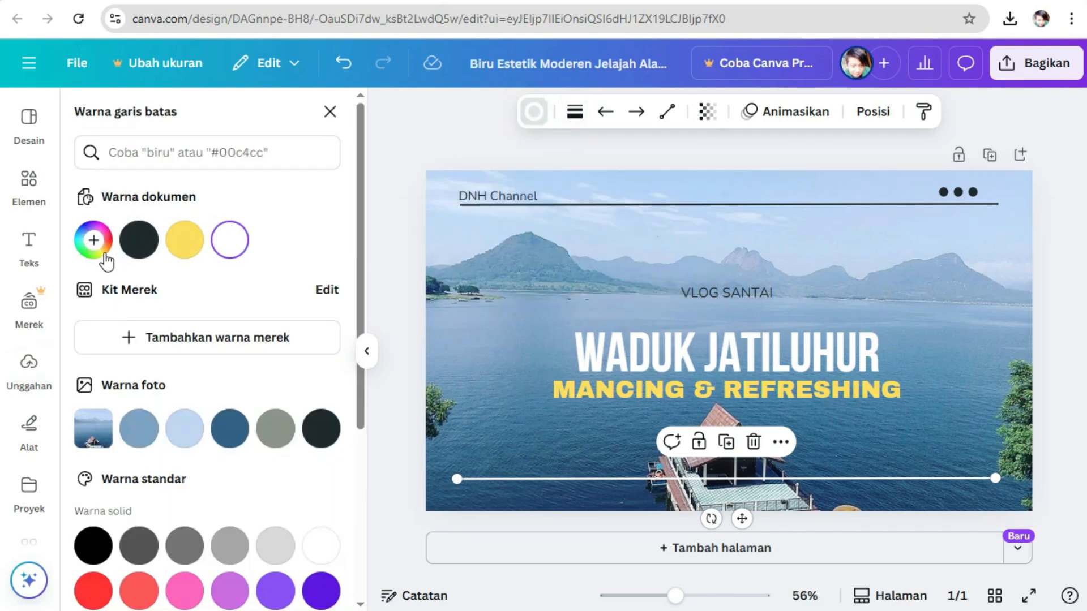
left_click(152, 243)
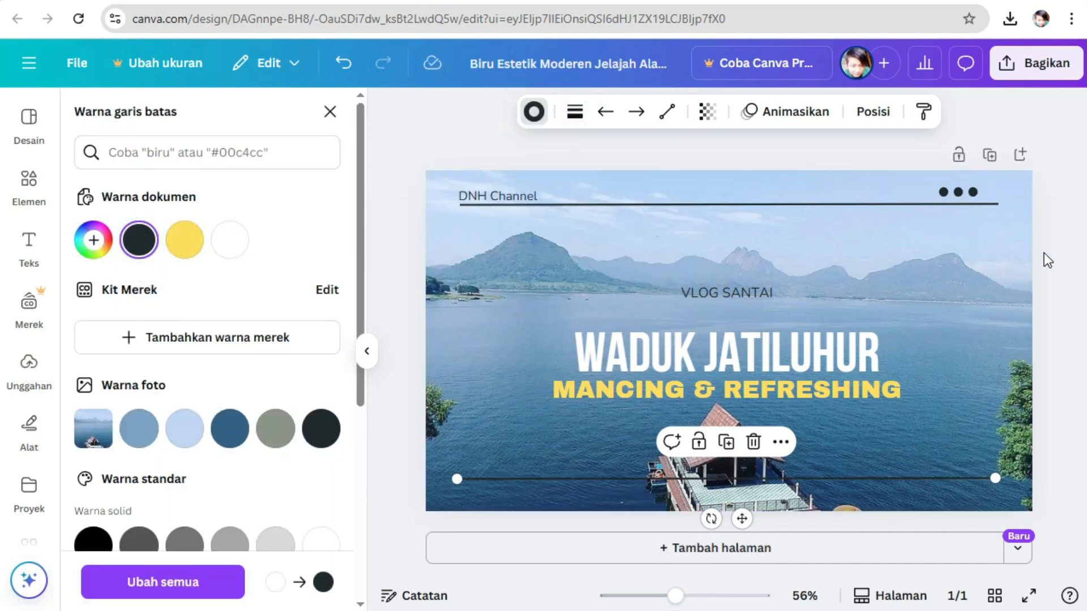
left_click(1065, 250)
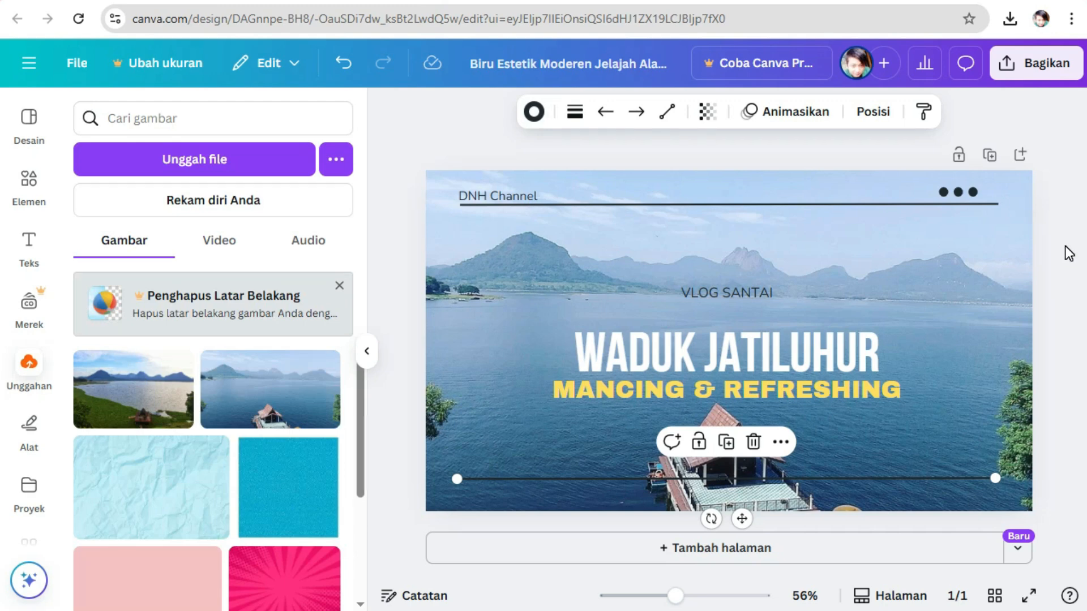
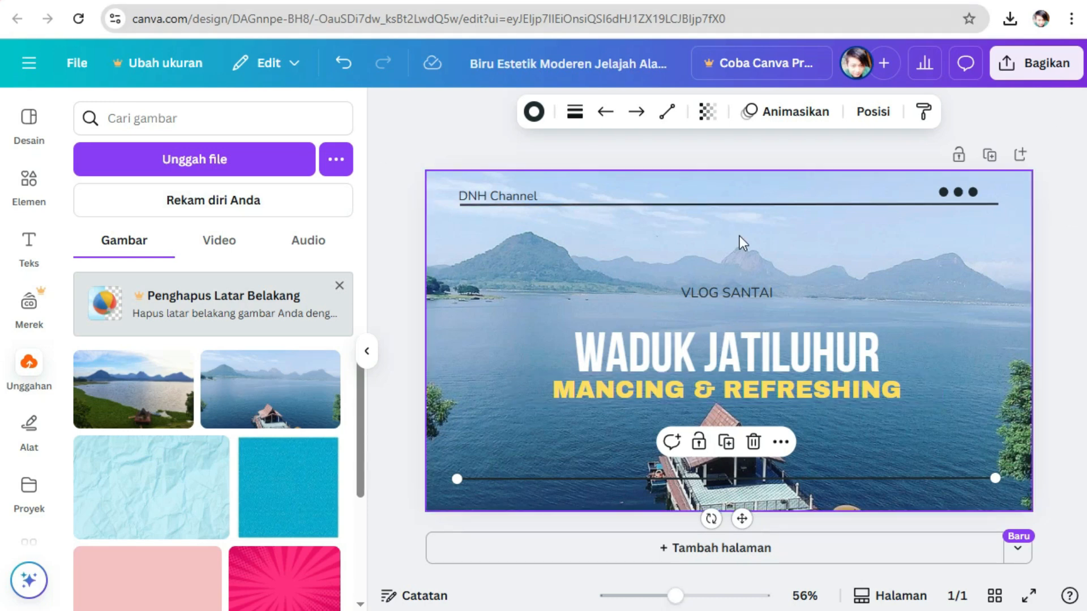
- Download the finished Waduk Jatiluhur thumbnail as a PNG at size 1
left_click(1045, 65)
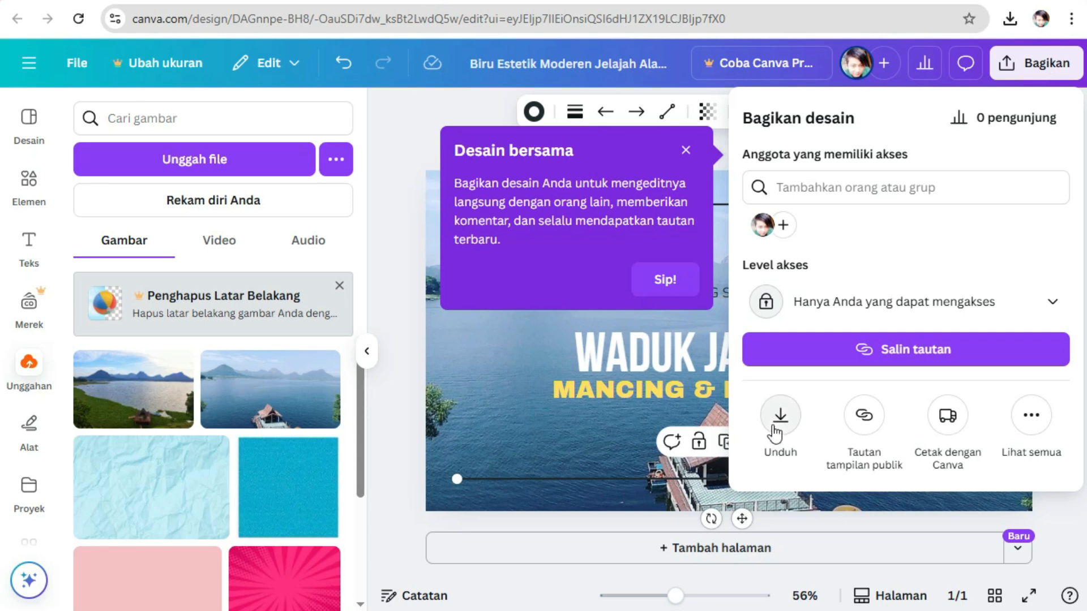
left_click(780, 419)
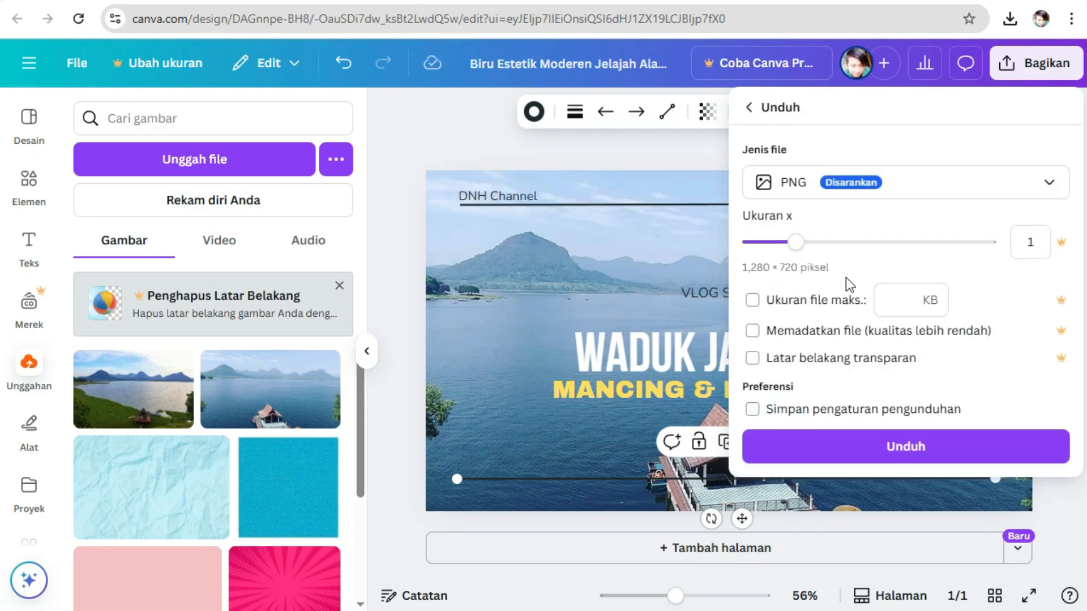
left_click(855, 456)
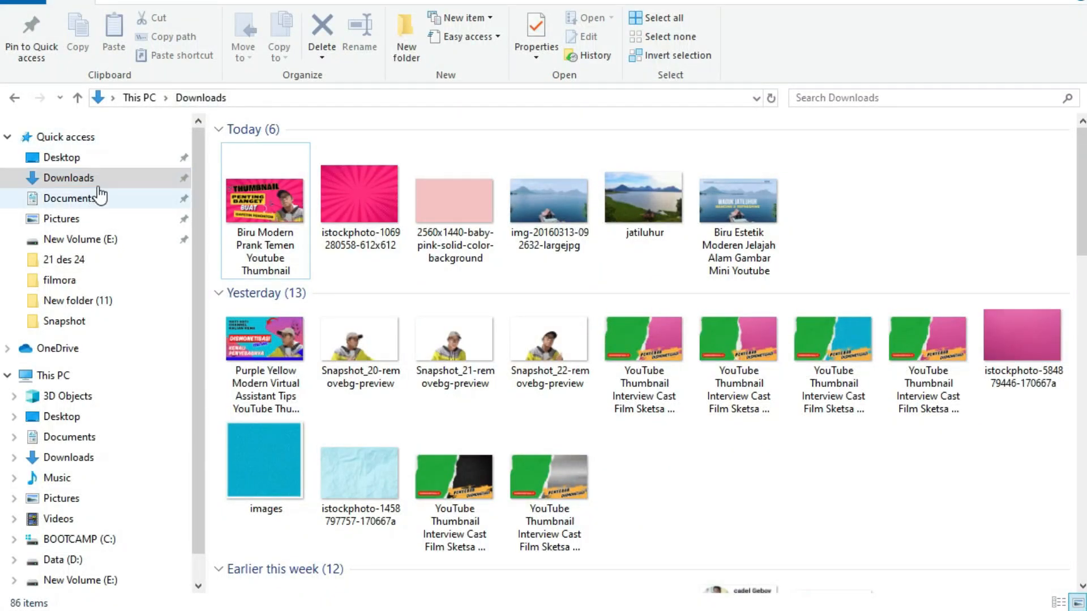
- Switch to File Explorer, open the exported Biru Estetik Moderen Jelajah Alam image from Downloads and view it maximised
left_click(105, 178)
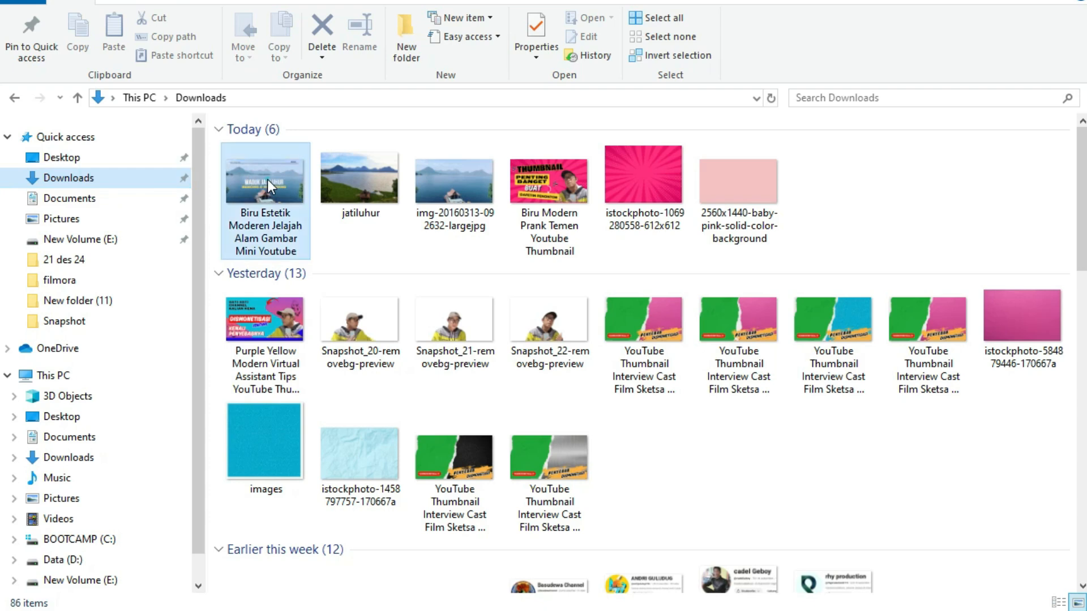
left_click(267, 178)
double_click(267, 179)
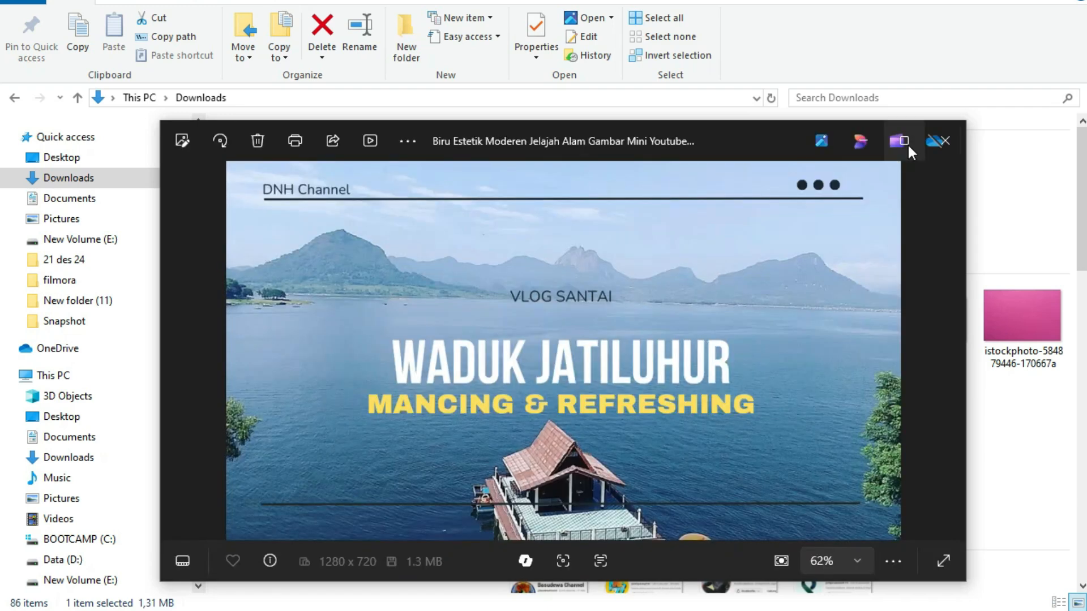
left_click(907, 144)
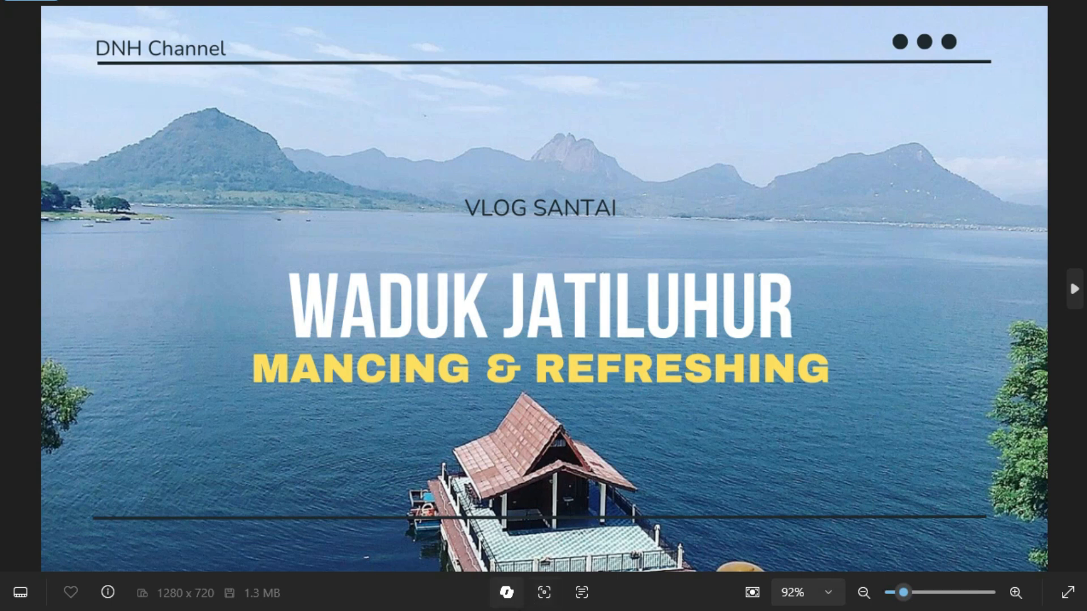
- Page forward through the downloaded images to the pink THUMBNAIL PENTING BANGET thumbnail
mouse_move(517, 610)
left_click(1074, 290)
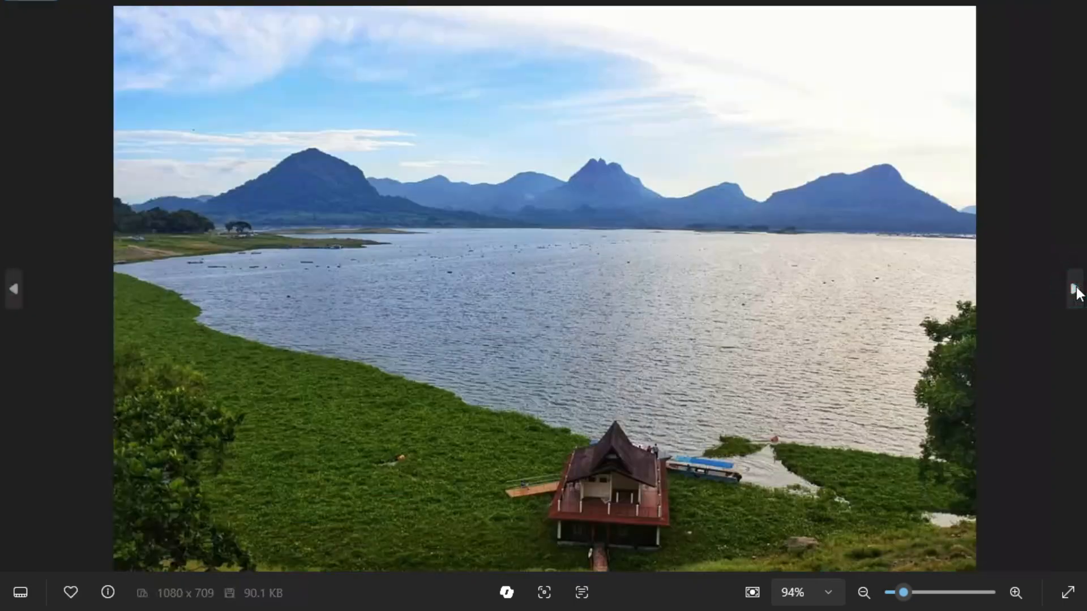
left_click(1074, 290)
left_click(1074, 290)
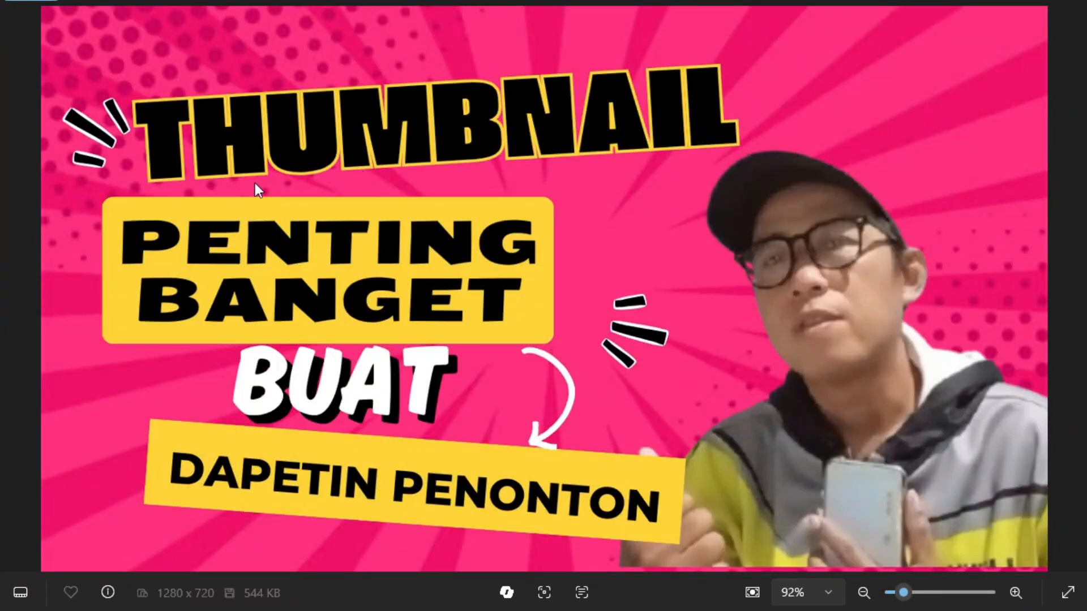